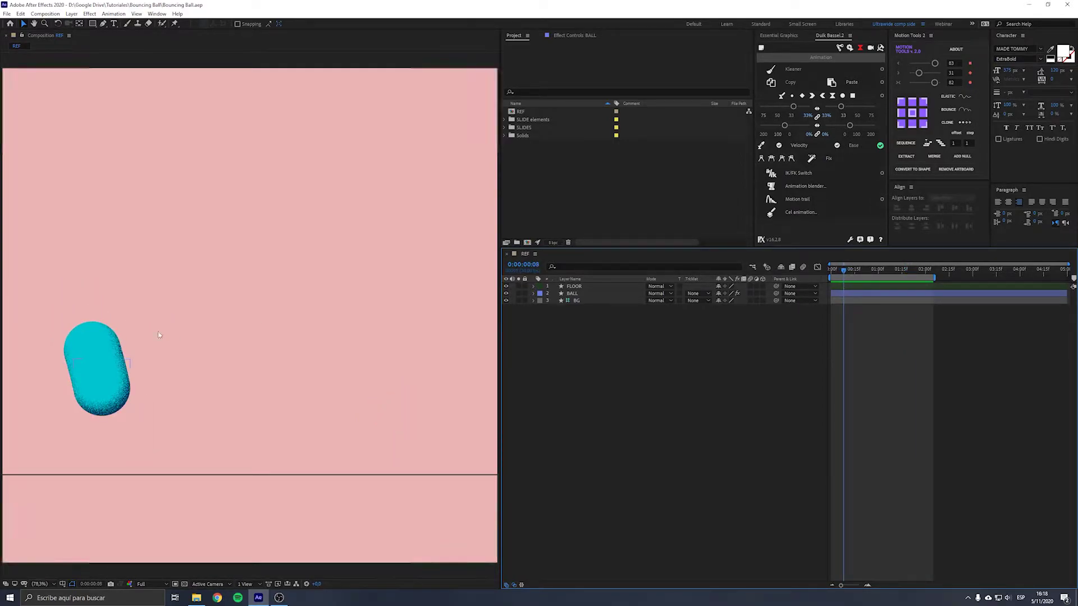
- Create a new 1500×1500 composition named MAIN
drag(846, 270, 831, 275)
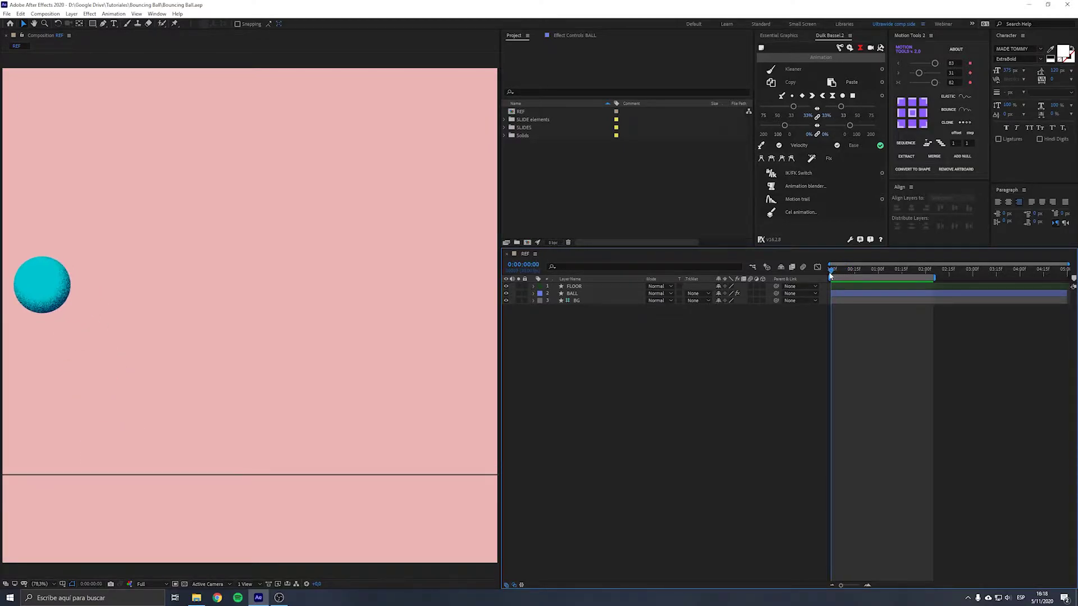
click(584, 111)
click(577, 200)
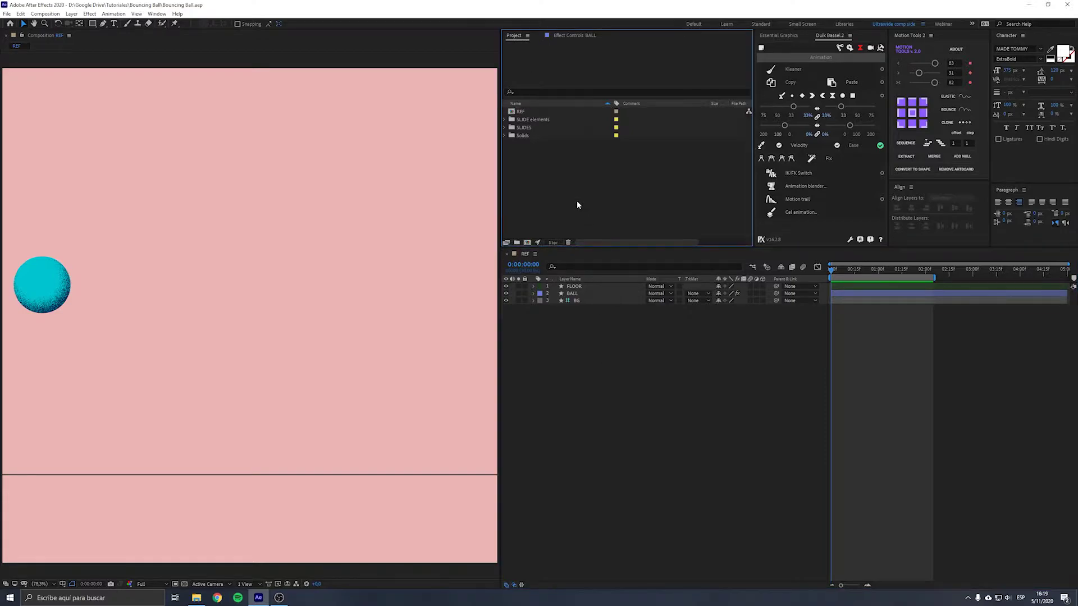
click(527, 243)
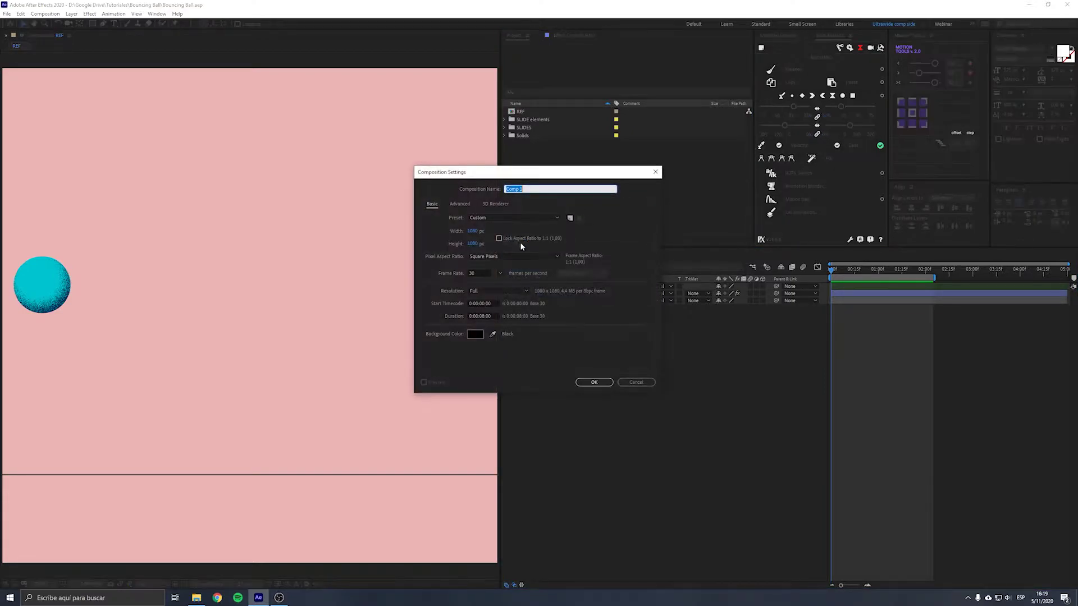
click(473, 231)
text(155)
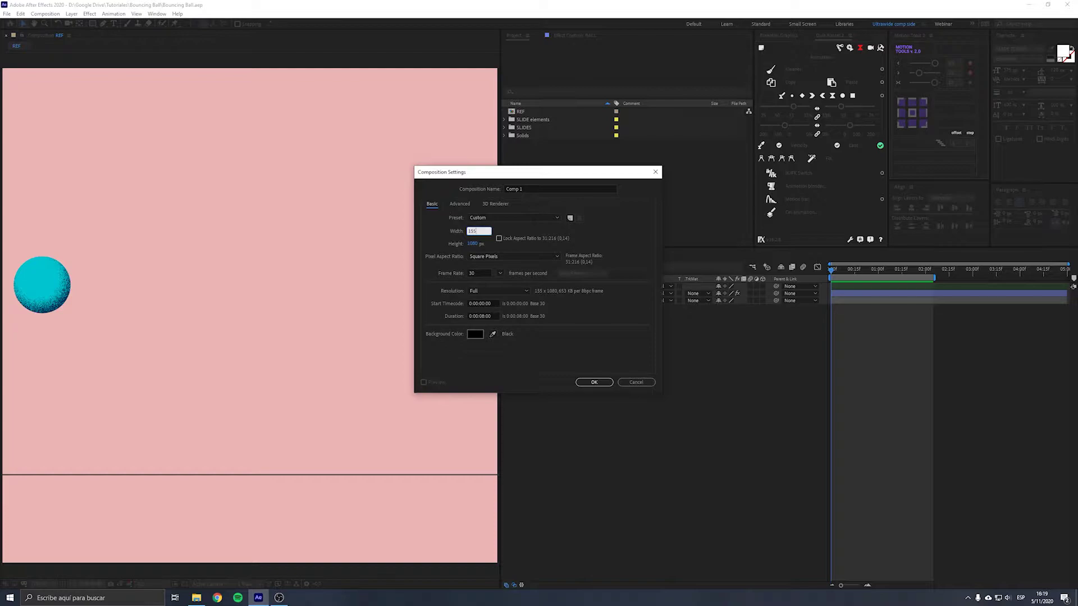
text(00)
key(Tab)
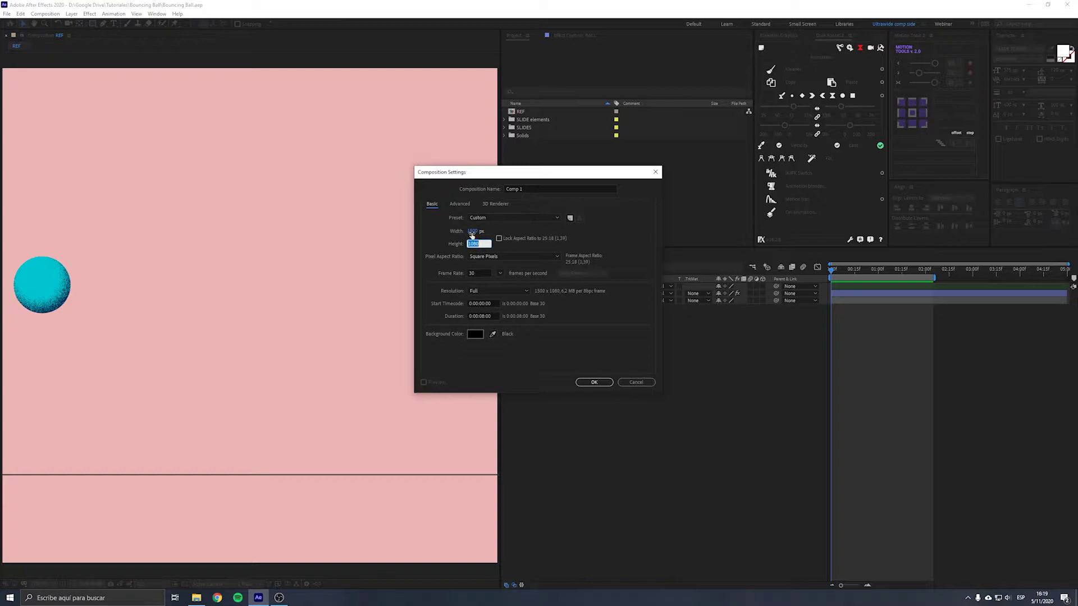
text(15000)
key(BackSpace)
click(521, 189)
key(ctrl+a)
text(MAIN)
key(Return)
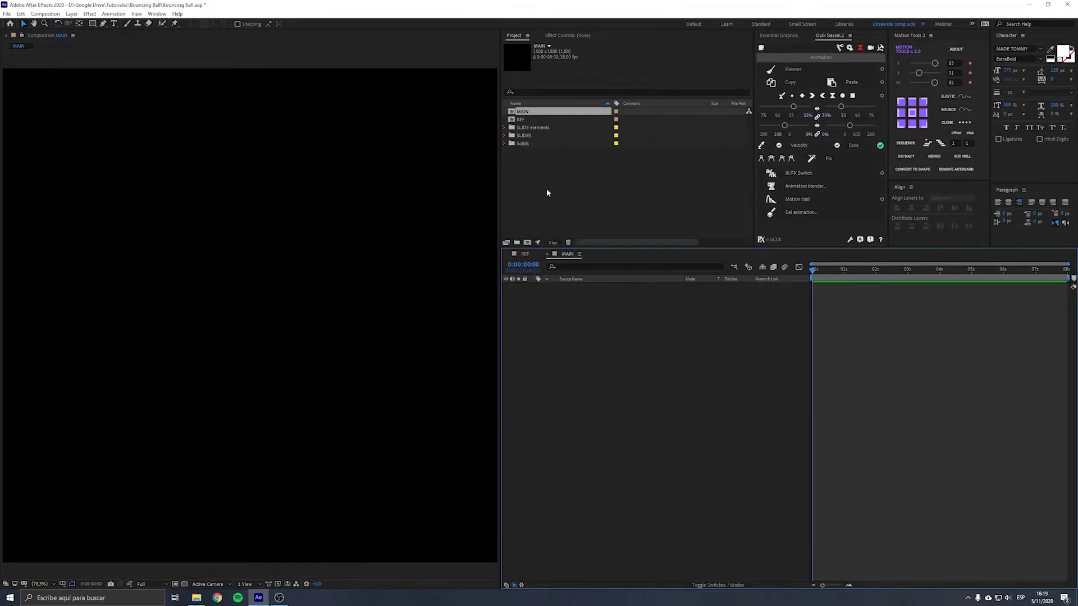
- Copy the FLOOR and BG layers from REF and paste them into MAIN
click(525, 254)
click(574, 286)
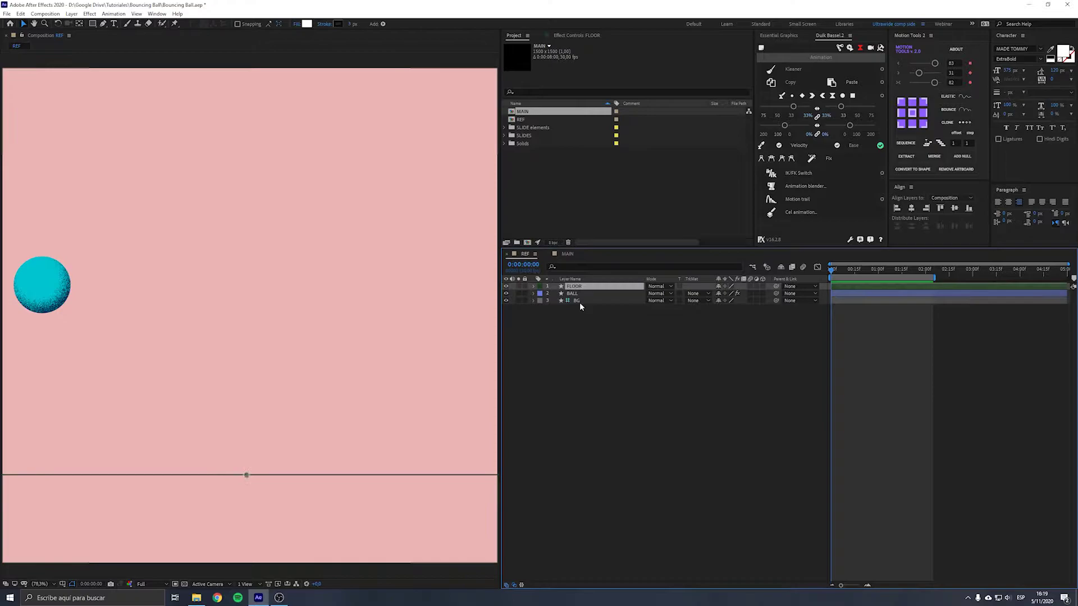
ctrl+click(579, 302)
key(ctrl+c)
click(567, 254)
key(ctrl+v)
click(611, 373)
- End the work area at 0:00:04:29 and trim the composition to five seconds
click(969, 273)
drag(970, 275, 971, 275)
key(n)
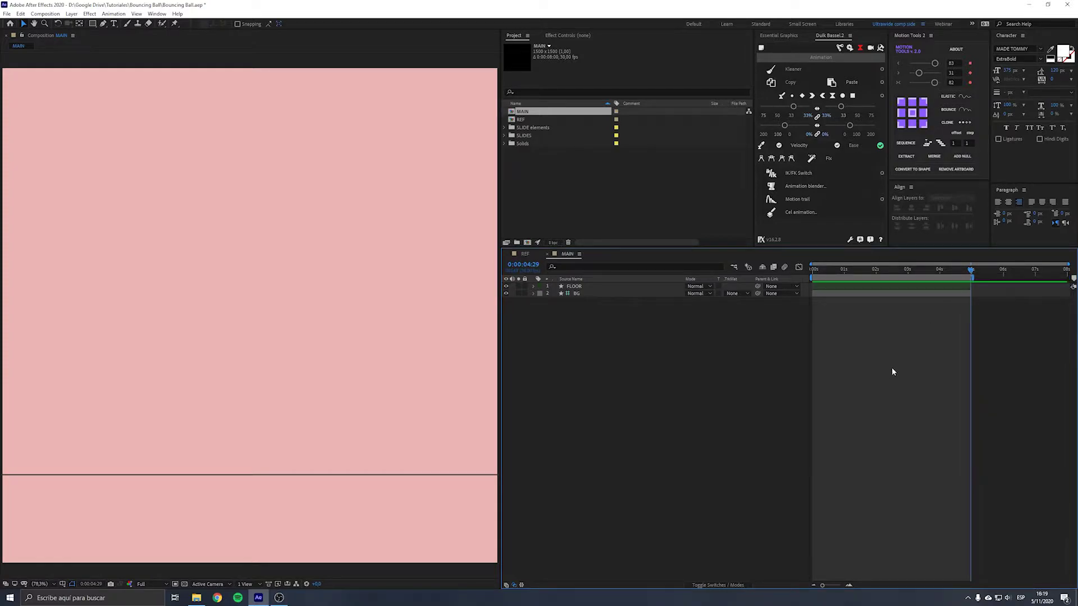
right_click(894, 279)
click(910, 303)
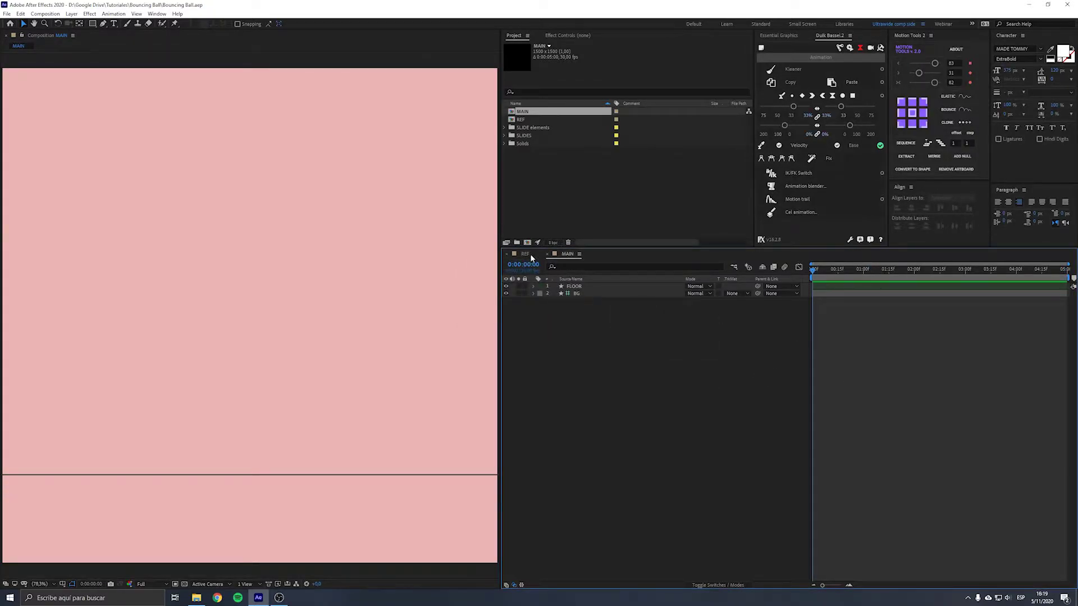
- Draw a white circle in the composition with the Ellipse tool
drag(92, 23, 126, 45)
drag(171, 194, 241, 265)
click(707, 410)
- Rename the new shape layer to BALL
click(592, 287)
key(Return)
text(B)
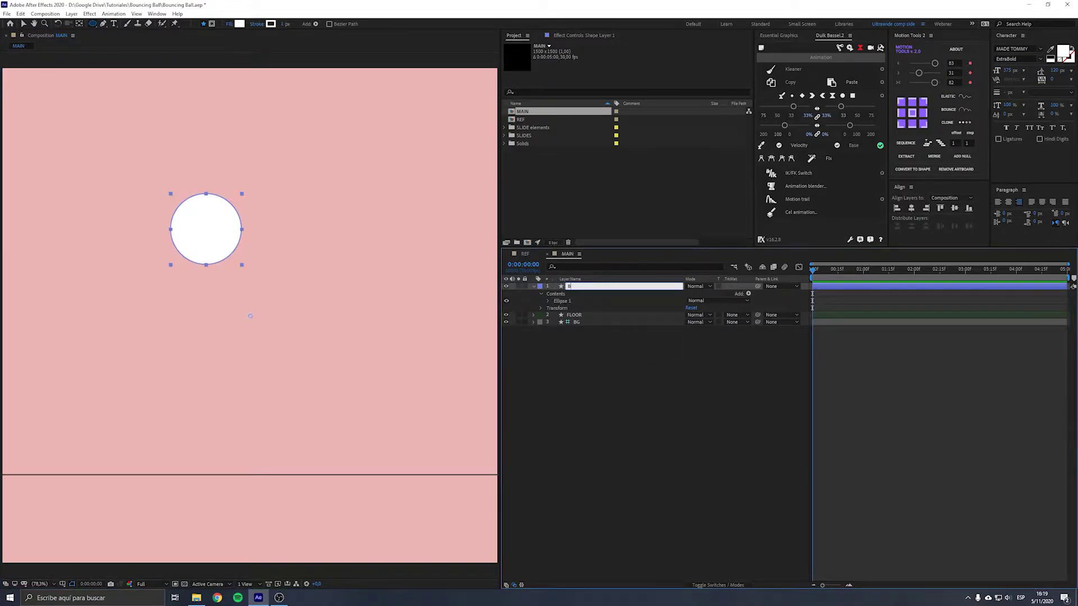
text(ALL)
key(Return)
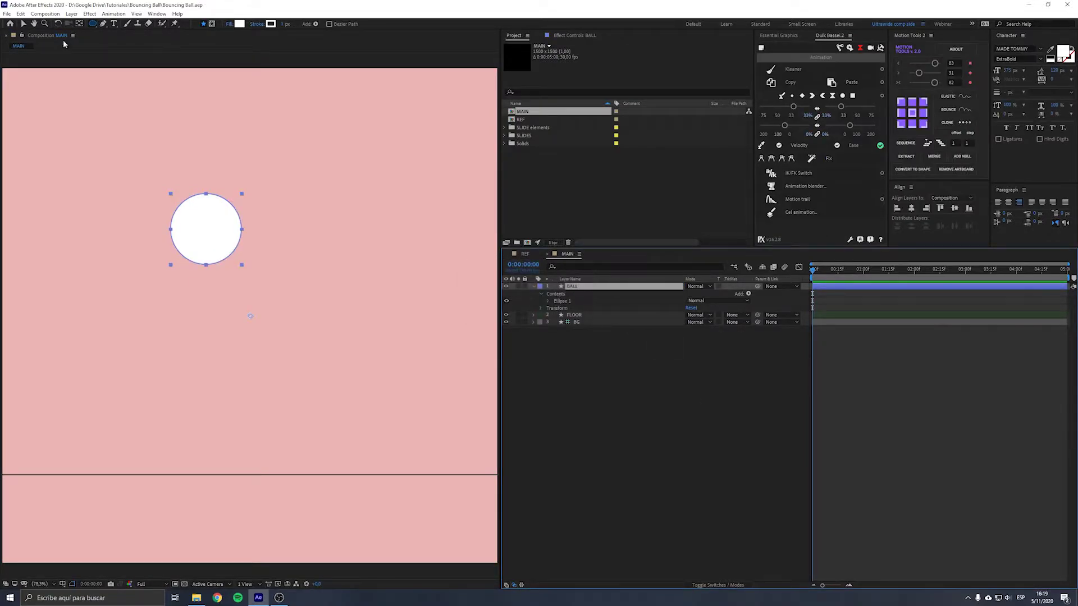
- Move BALL's anchor point to the circle's centre with the Pan Behind tool
key(y)
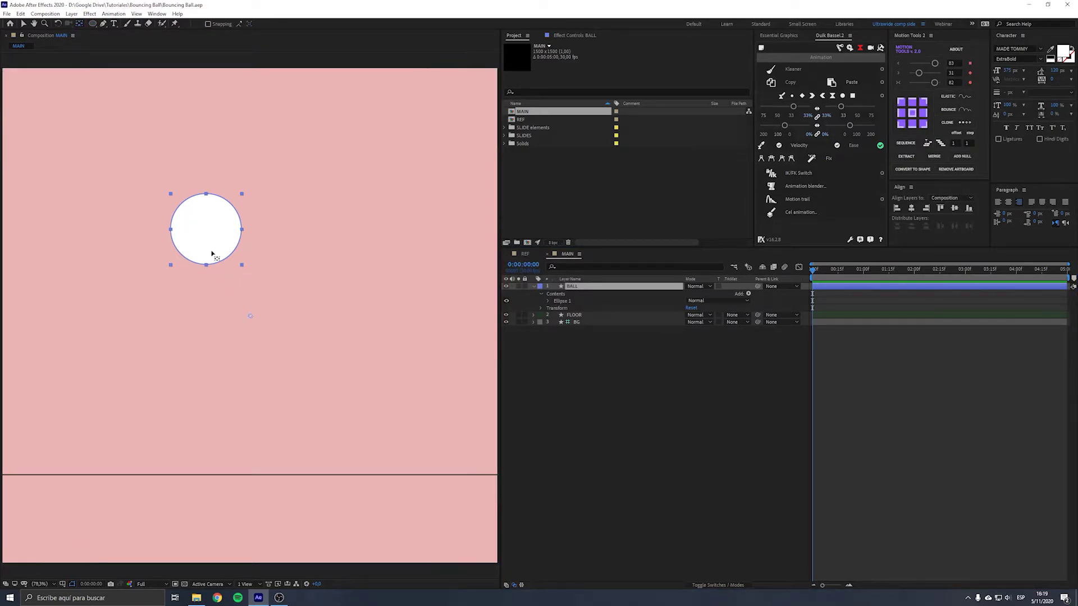
drag(250, 315, 207, 231)
click(669, 480)
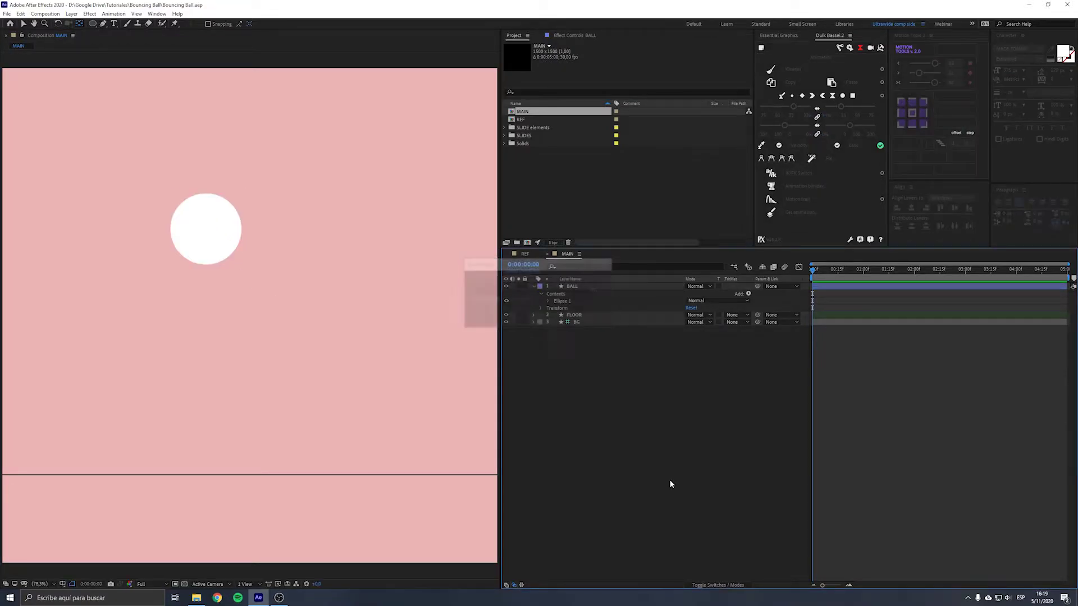
key(v)
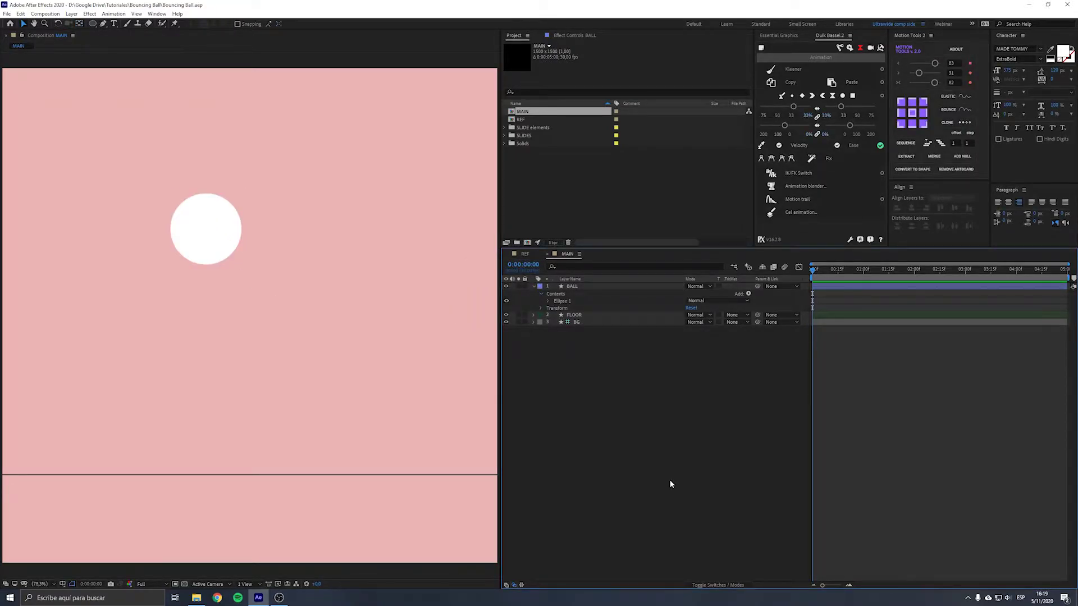
- Centre BALL horizontally in the composition and reveal its Position property
click(604, 288)
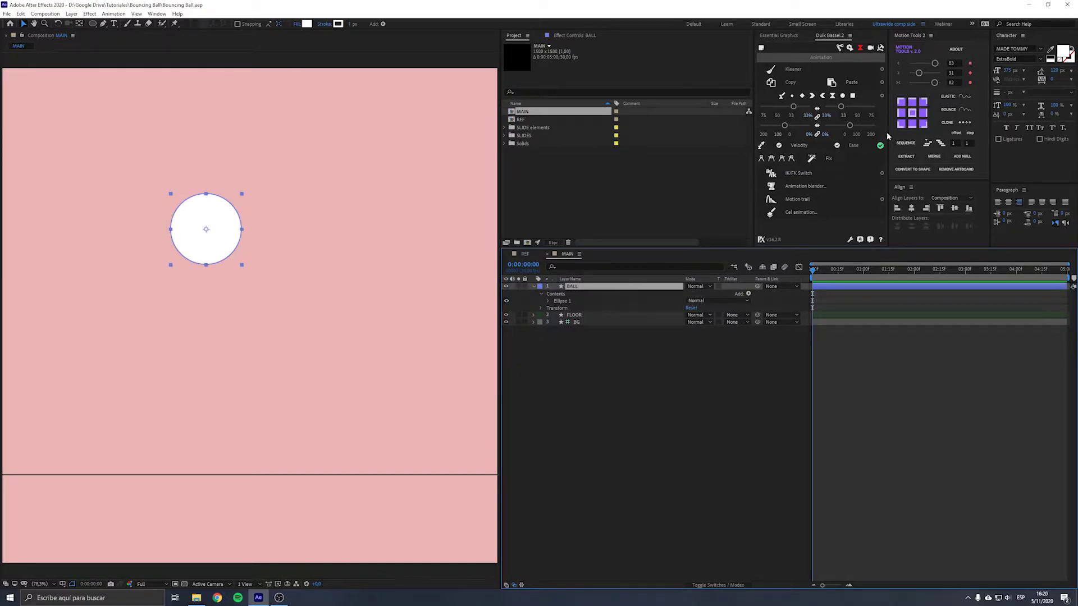
click(911, 207)
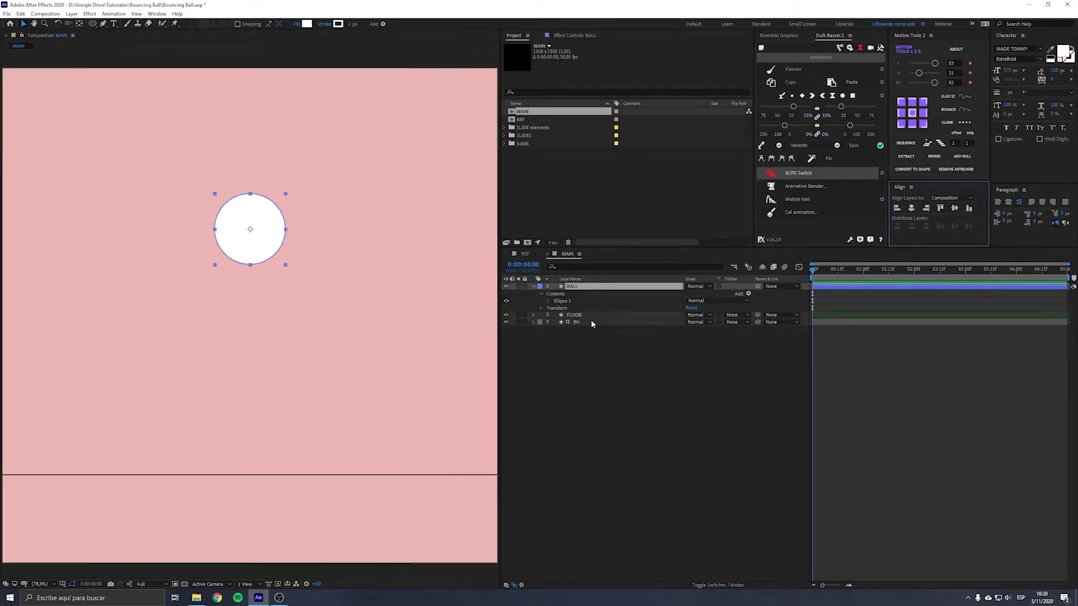
click(560, 285)
key(p)
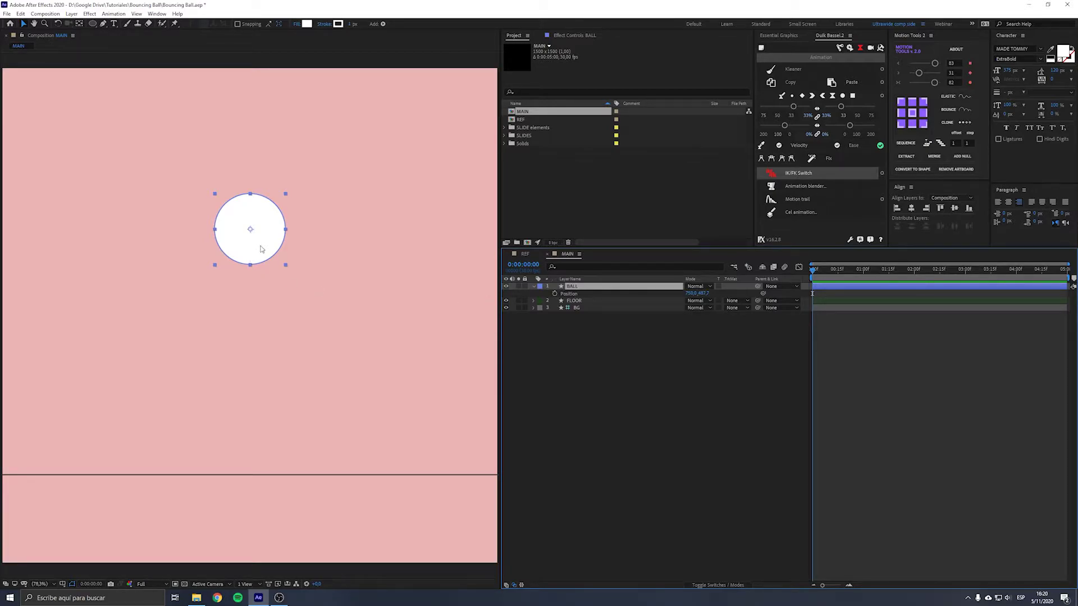
- Keyframe BALL's Position at an upper-left start and on the floor at frame 10
drag(261, 249, 261, 299)
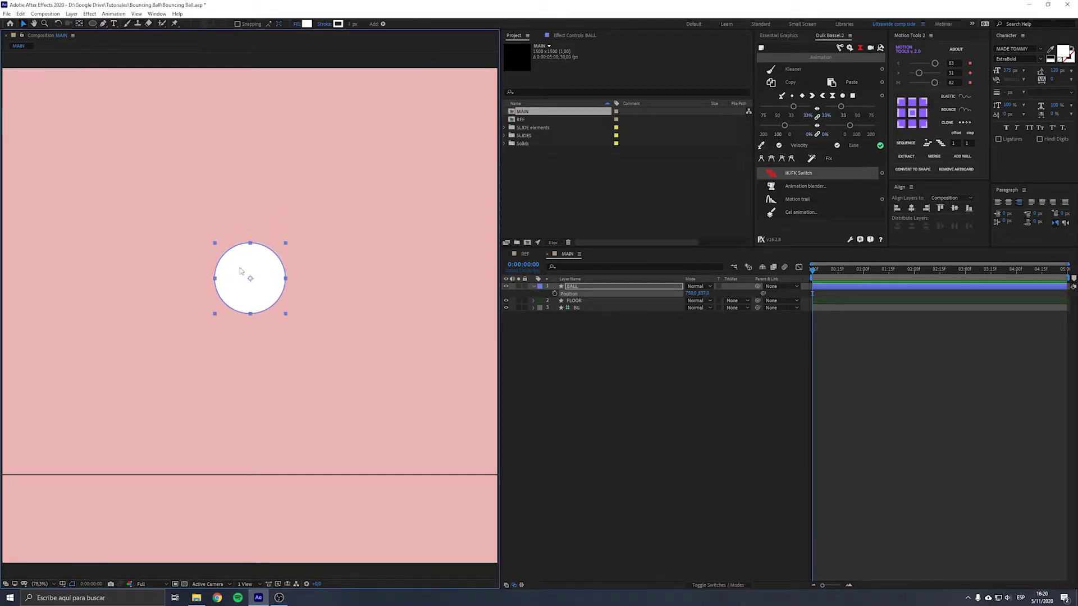
drag(279, 280, 98, 272)
click(555, 293)
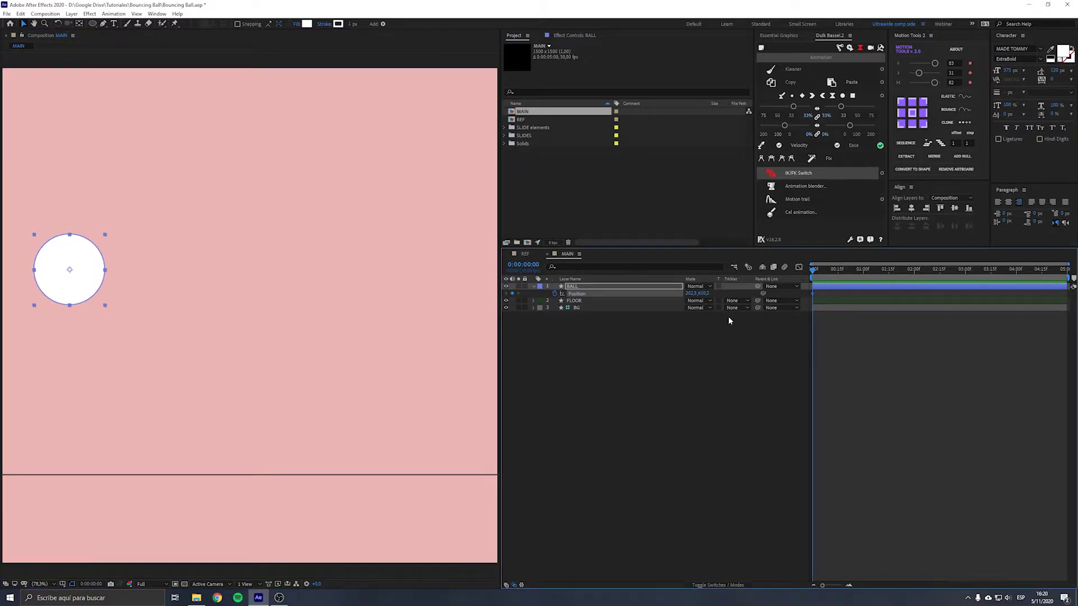
drag(684, 279, 621, 279)
drag(768, 270, 770, 270)
drag(69, 290, 158, 461)
click(794, 277)
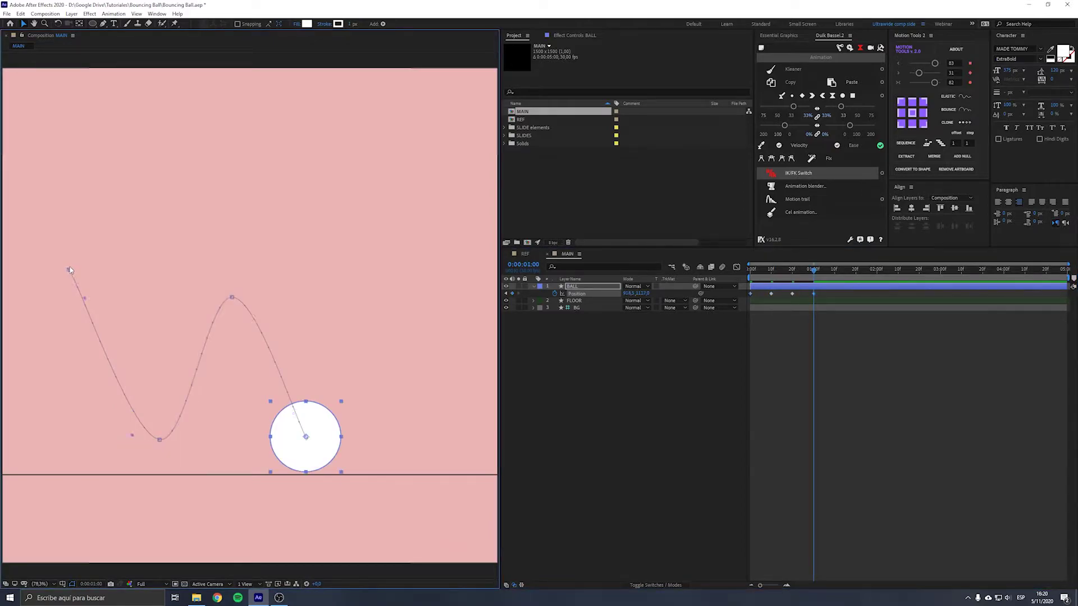
- Reshape the motion path for a sharp floor impact and a rounded peak
drag(85, 299, 147, 272)
drag(132, 435, 96, 439)
ctrl+click(160, 440)
drag(232, 297, 284, 293)
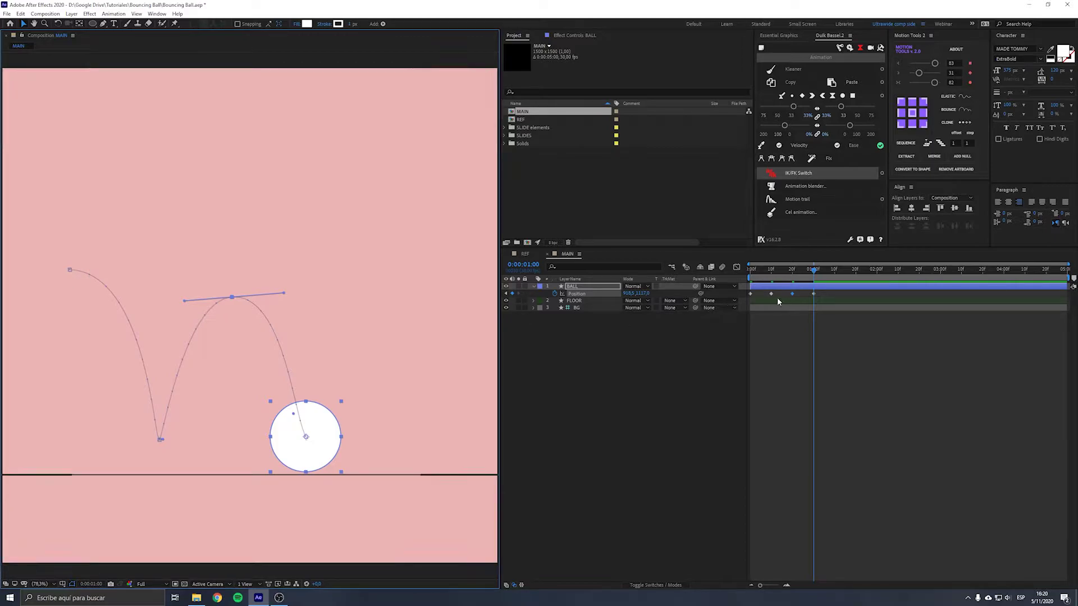
click(750, 293)
shift+click(792, 293)
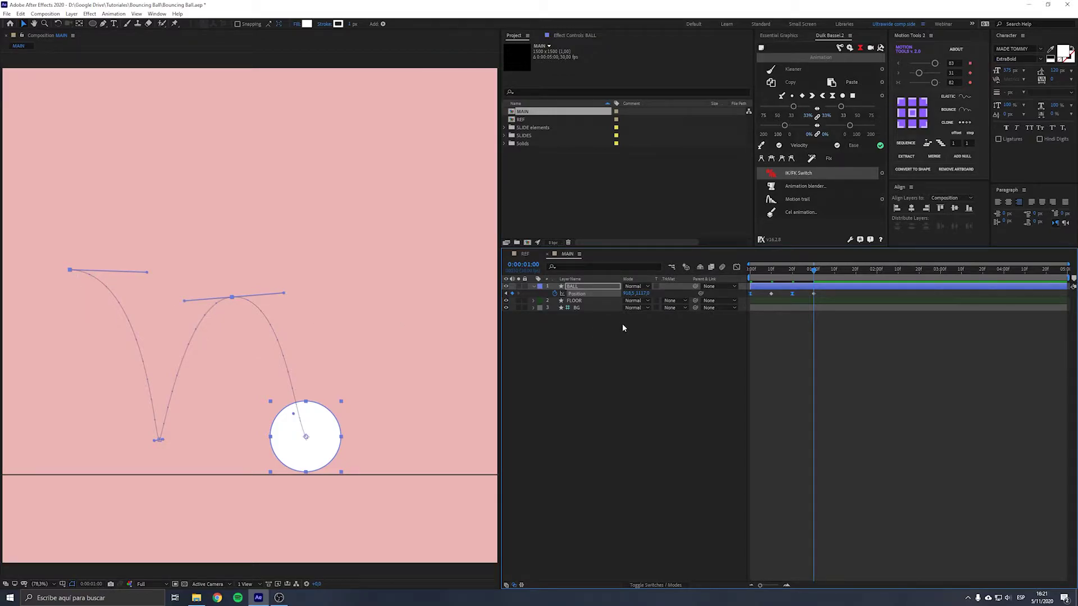
- Apply Easy Ease to the start and peak keyframes and save the project
key(Home)
key(F9)
key(ctrl+s)
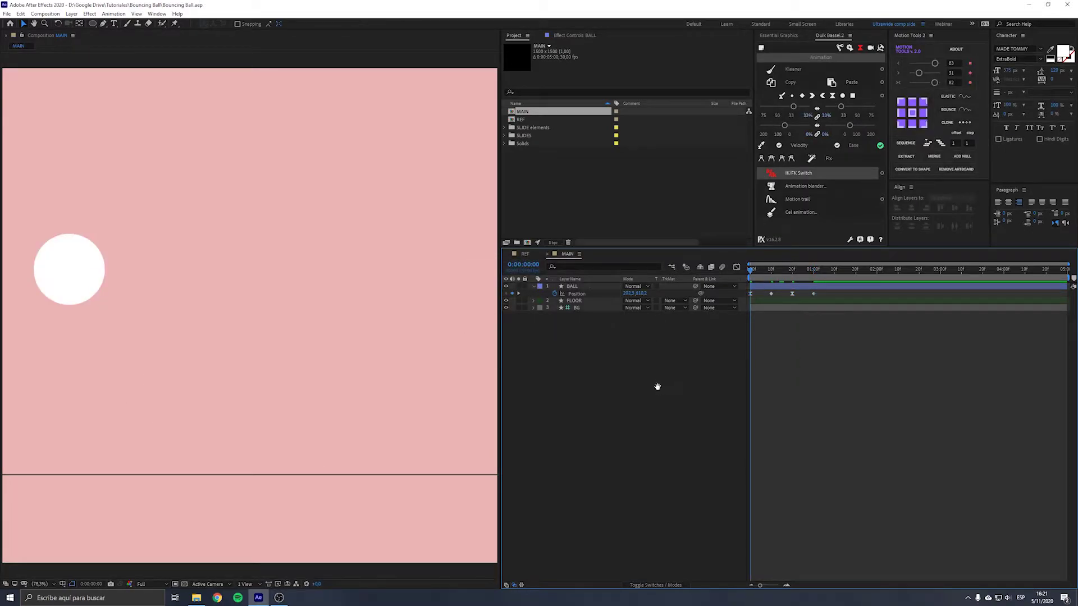
- Preview the bounce, checking the fall and peak, then clear the Position keyframes
key(space)
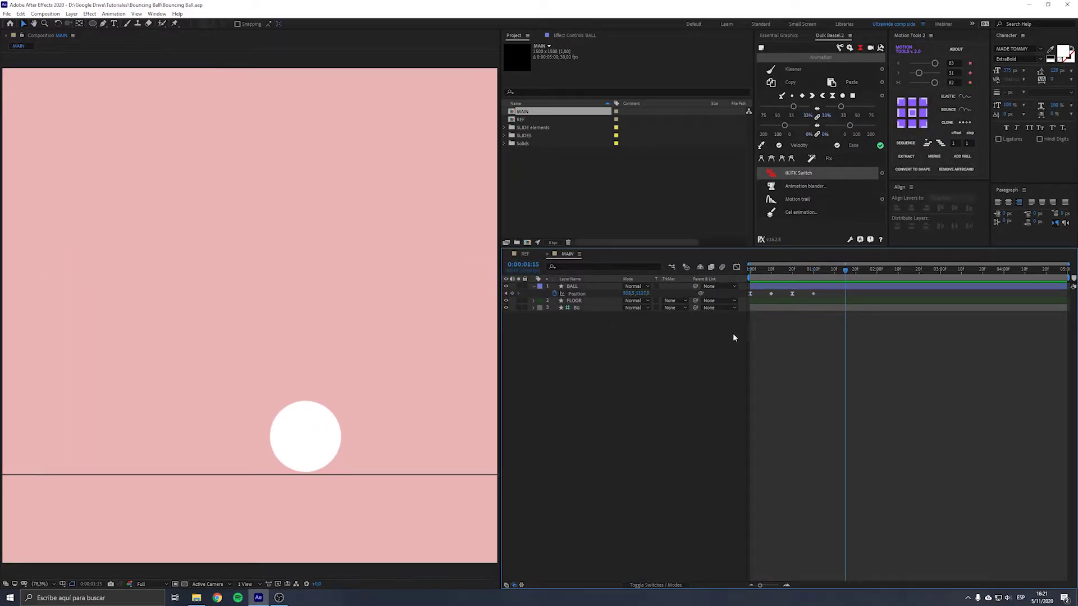
drag(762, 271, 790, 277)
click(786, 288)
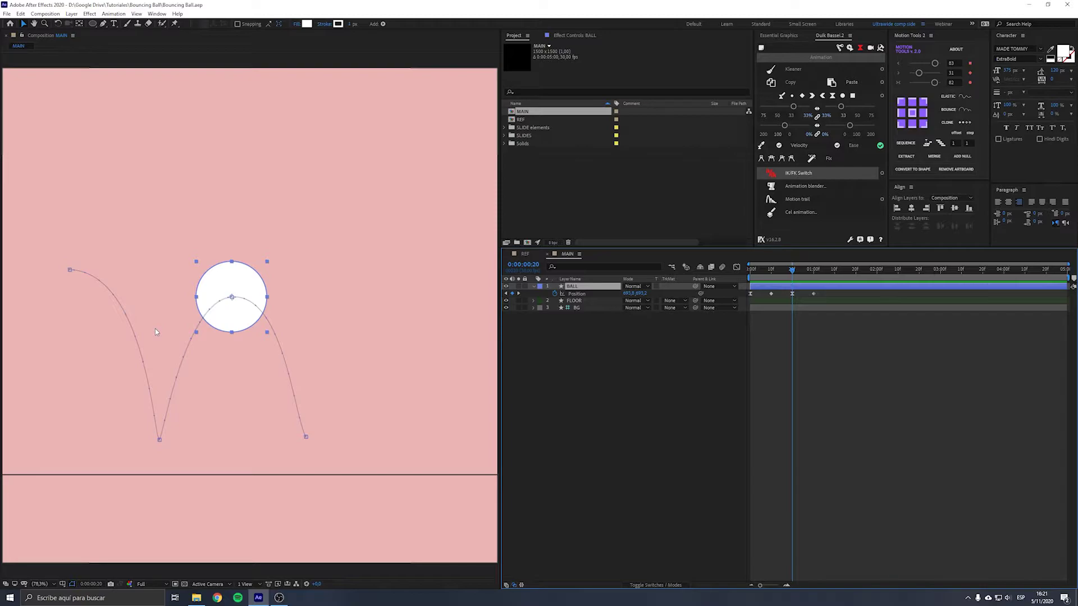
key(space)
click(689, 398)
key(space)
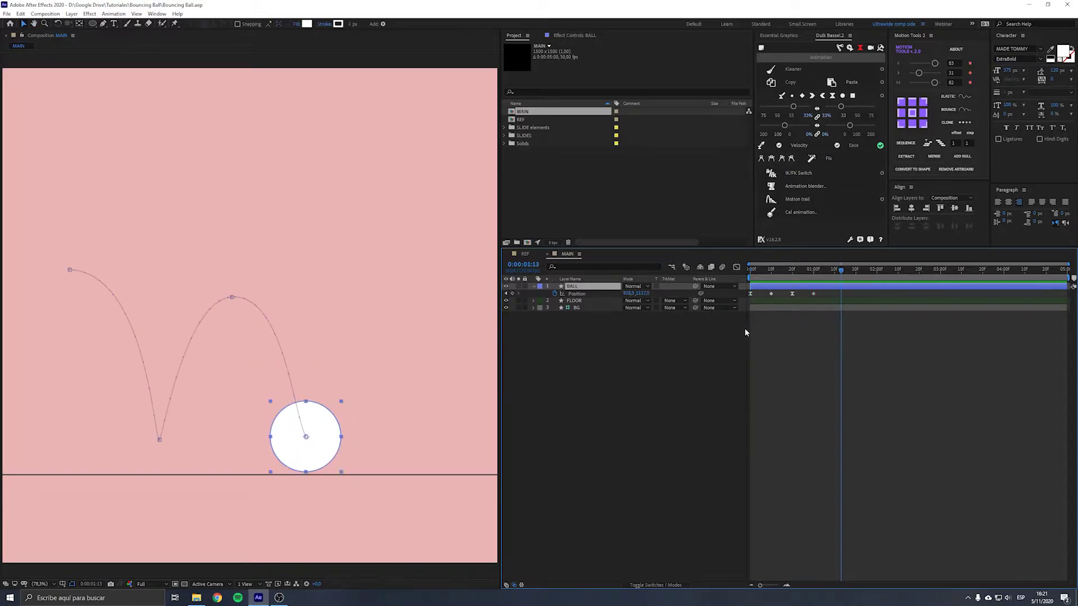
key(Home)
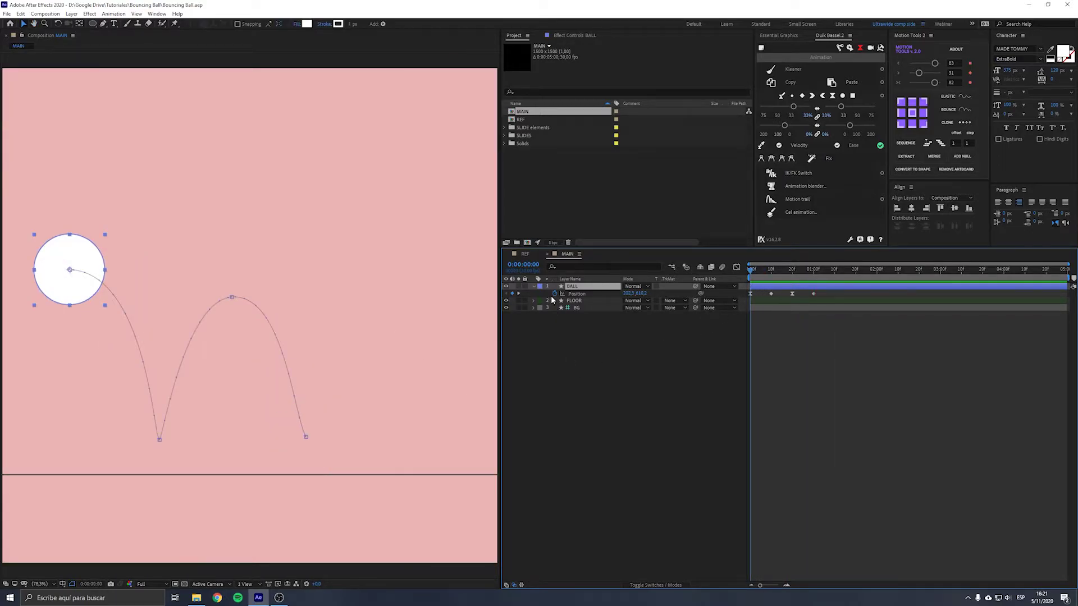
click(555, 294)
- Separate BALL's Position into X and Y and recentre the ball horizontally
right_click(573, 295)
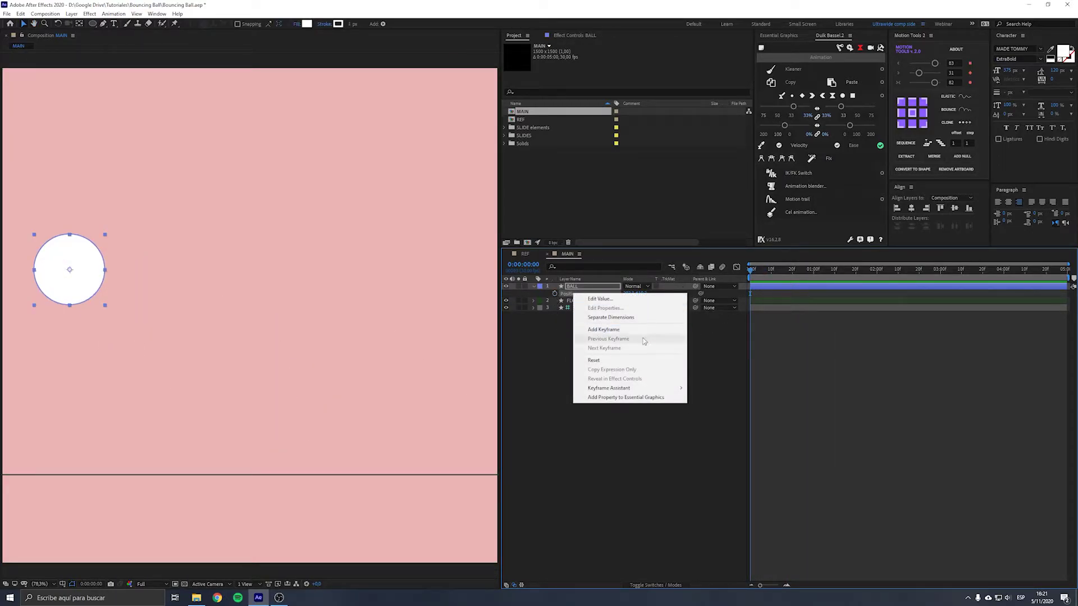
click(626, 318)
click(625, 356)
click(580, 287)
click(911, 208)
click(615, 400)
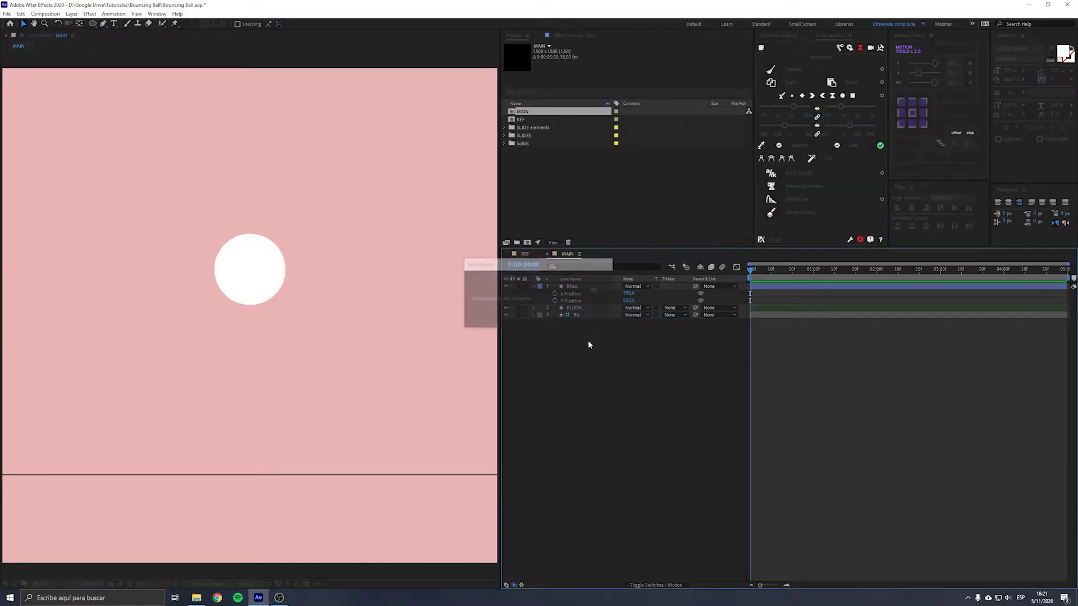
- Keyframe Y Position slightly lowered at frame 0 and on the floor at frame 10
click(555, 301)
drag(266, 260, 266, 267)
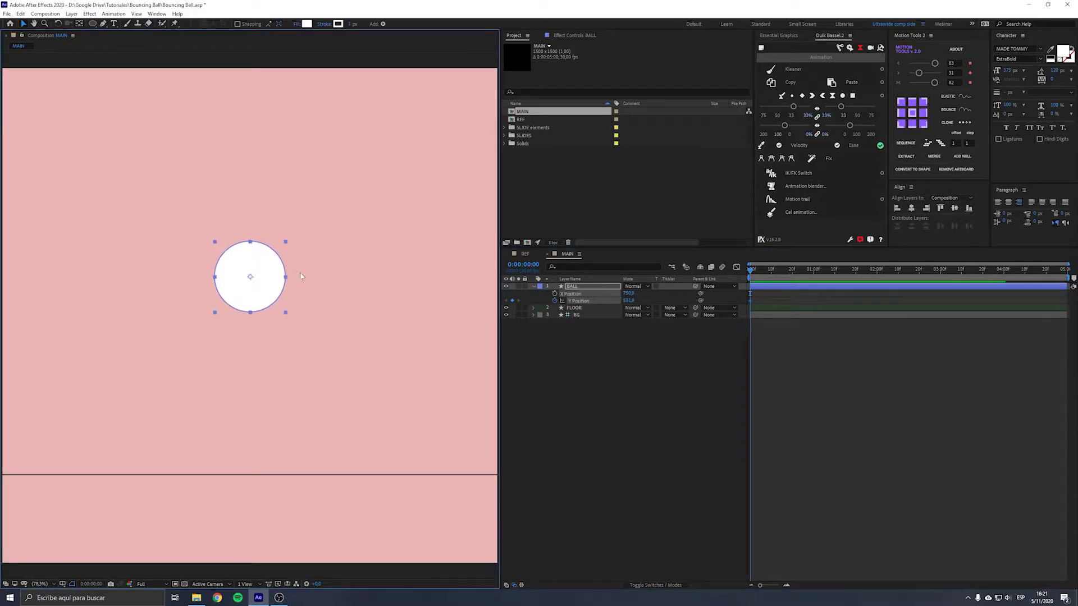
click(772, 275)
drag(239, 313, 292, 463)
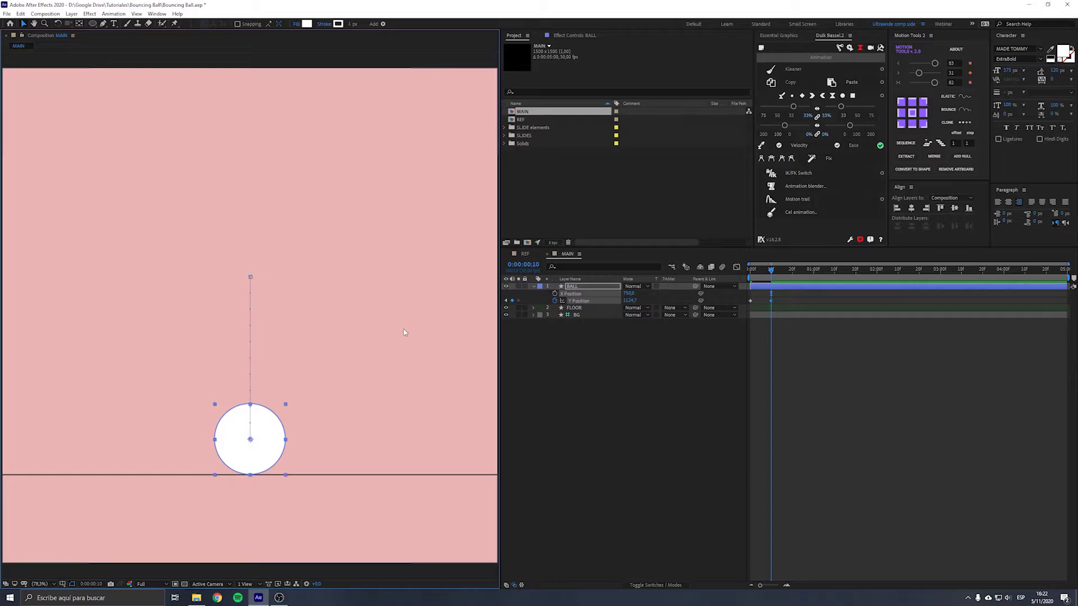
- Add the first rebound peak at frame 18 and a floor landing at frame 24, then save
click(792, 278)
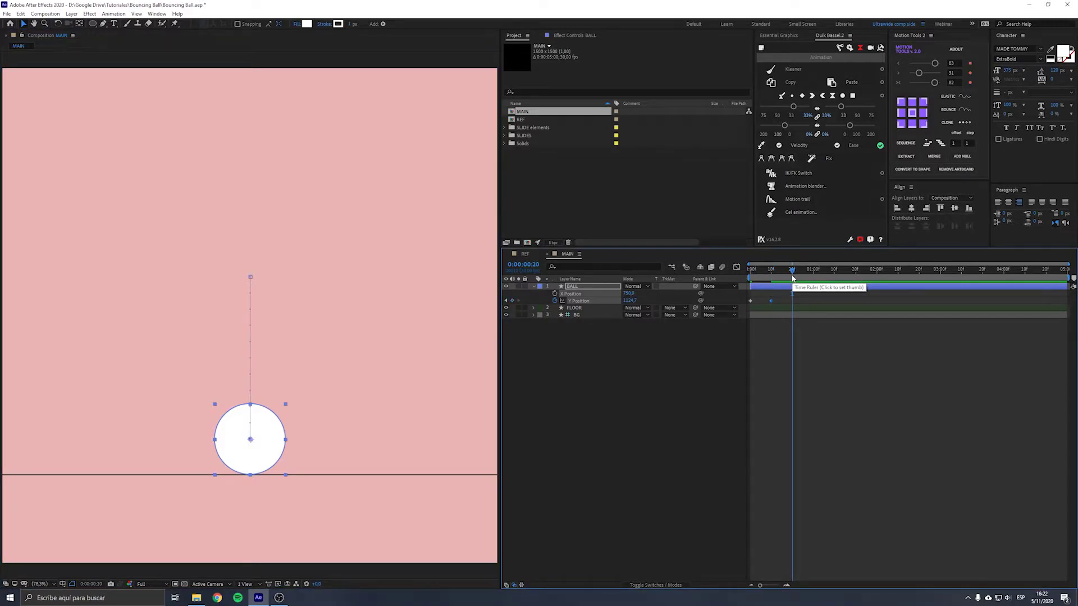
key(Page_Up)
key(Page_Up)
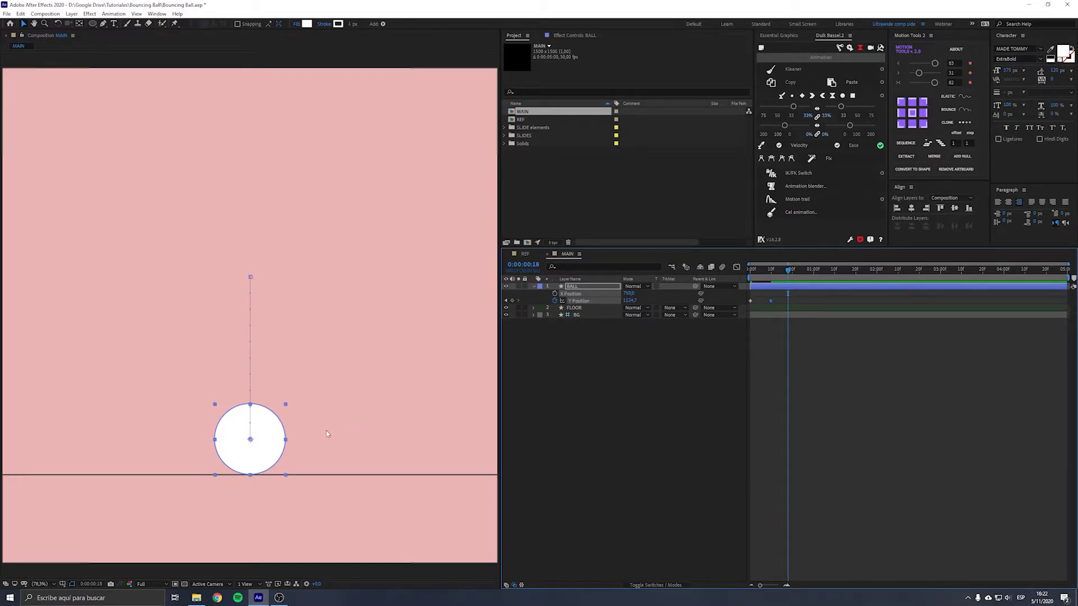
drag(281, 435, 285, 308)
mouse_move(801, 270)
mouse_down()
mouse_move(790, 269)
mouse_move(805, 270)
mouse_up()
click(801, 271)
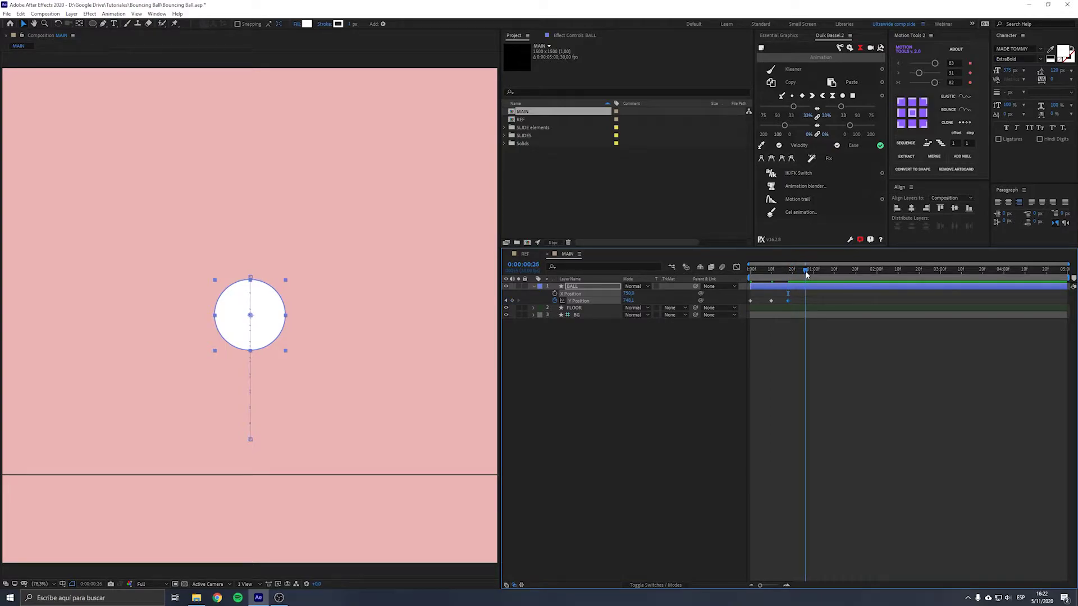
click(771, 301)
key(ctrl+v)
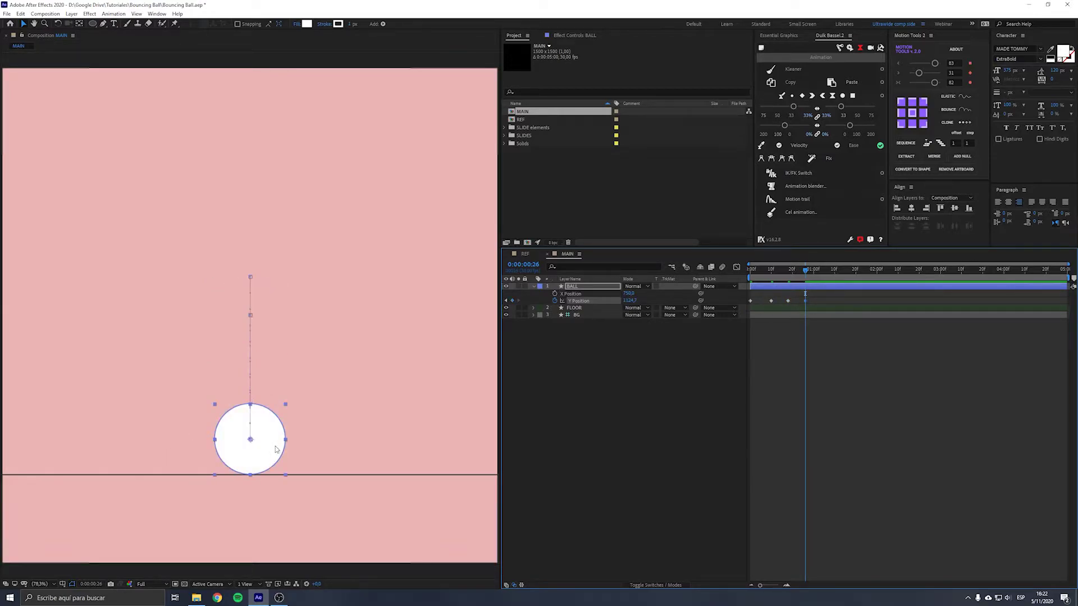
click(666, 408)
key(ctrl+s)
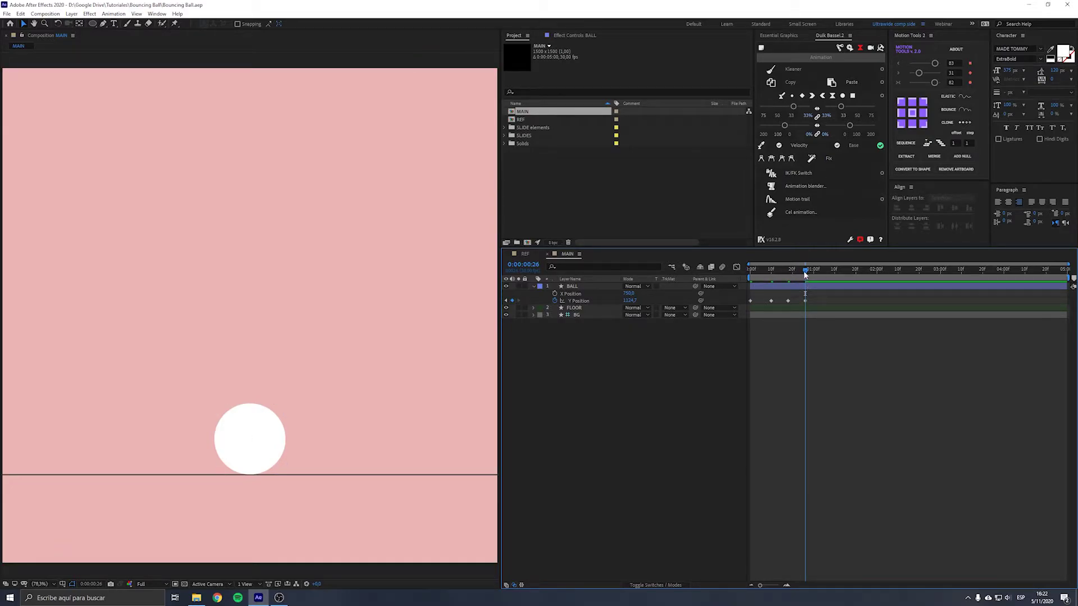
- Add a lower second rebound peak followed by a pasted floor landing
click(789, 285)
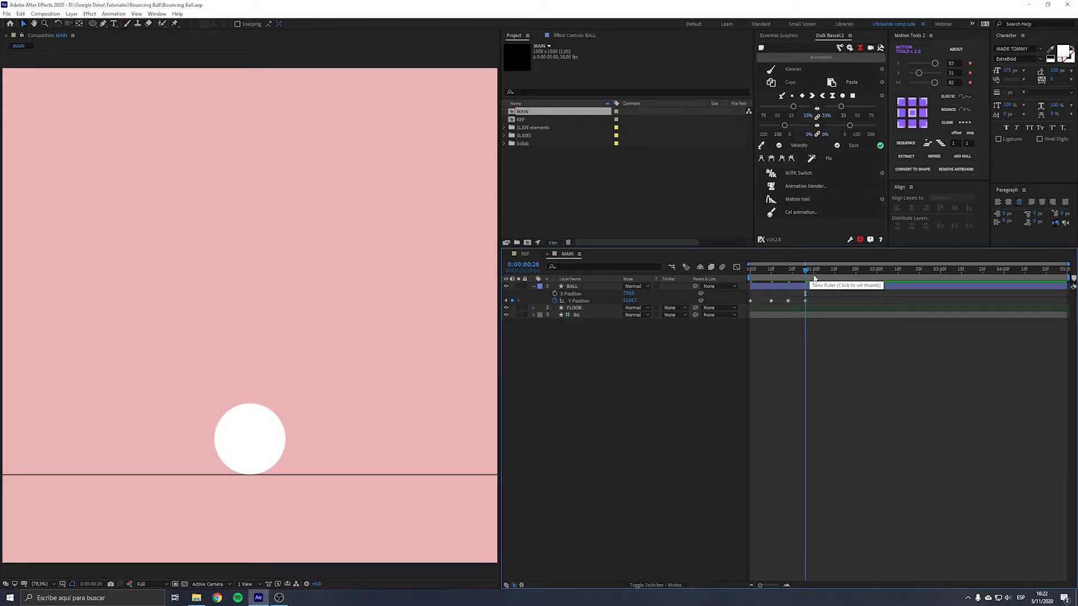
key(Page_Down)
key(Page_Down)
key(Page_Down)
key(Page_Down)
key(Page_Down)
key(Page_Down)
click(281, 439)
drag(269, 446, 273, 361)
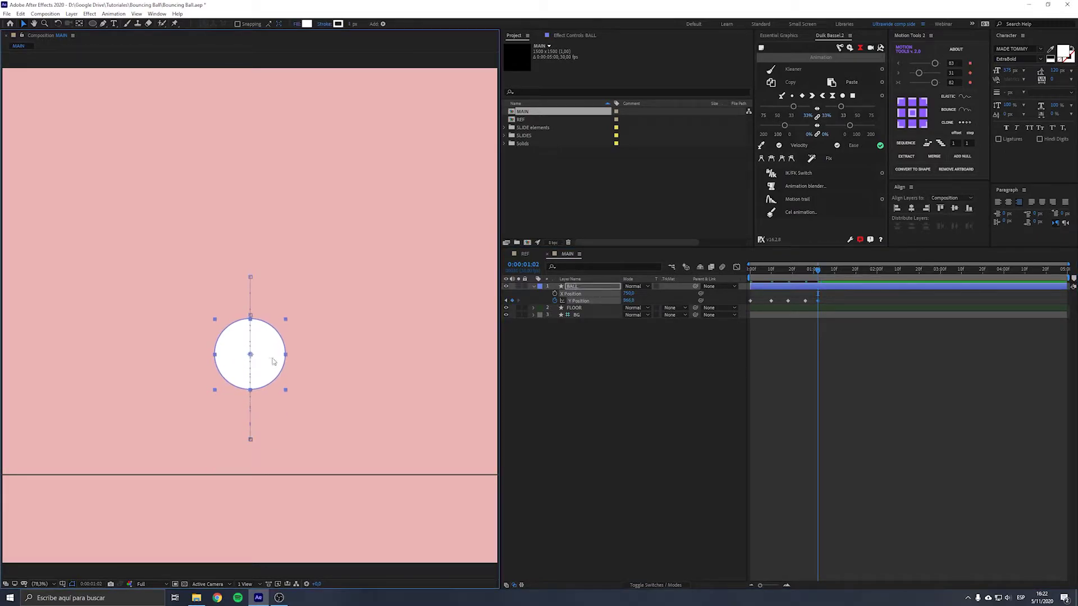
key(Page_Down)
key(Page_Down)
key(Page_Down)
key(Page_Down)
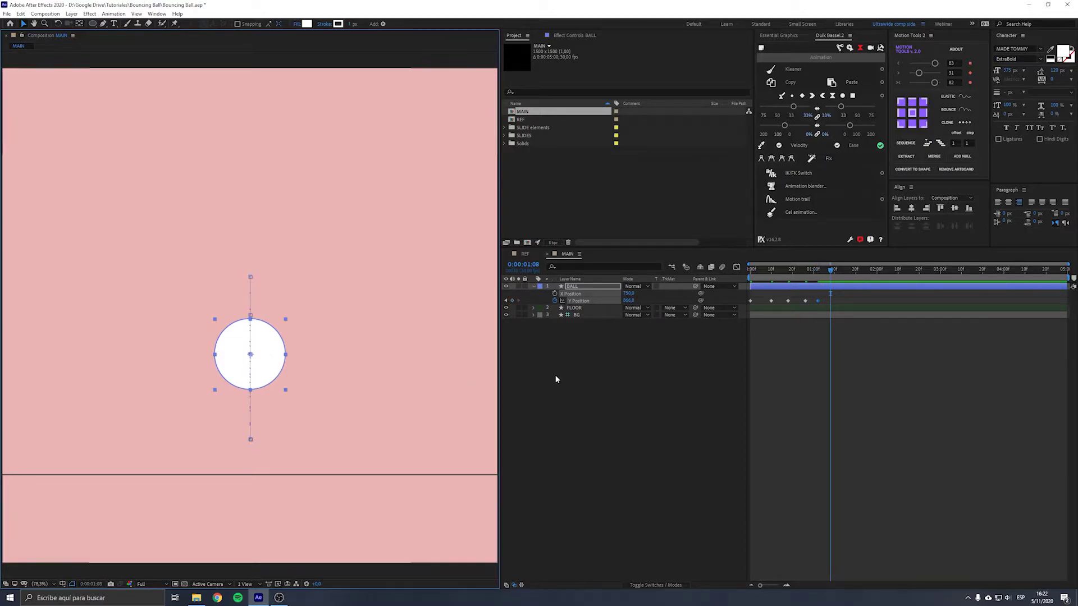
click(805, 302)
key(ctrl+c)
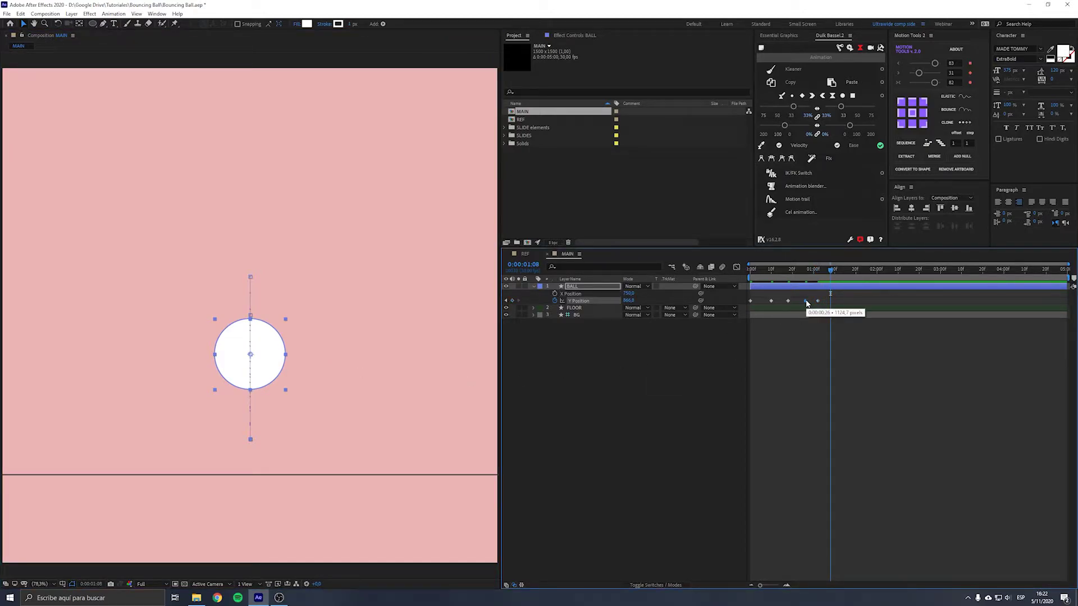
key(ctrl+v)
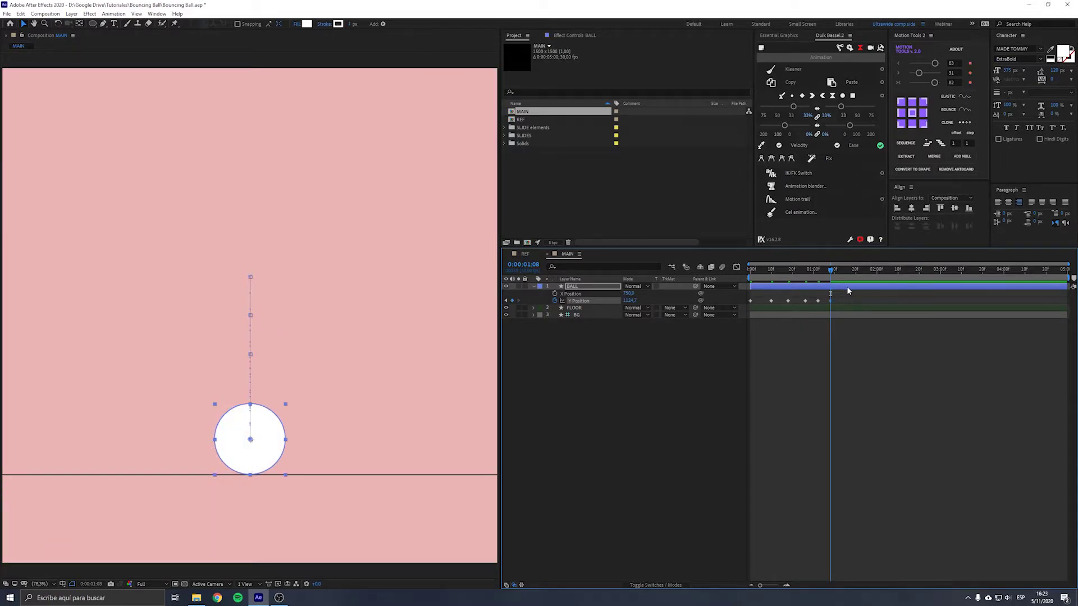
- Add a lower third rebound peak and paste the floor landing at 1:16
key(Page_Down)
key(Page_Down)
key(Page_Down)
key(Page_Down)
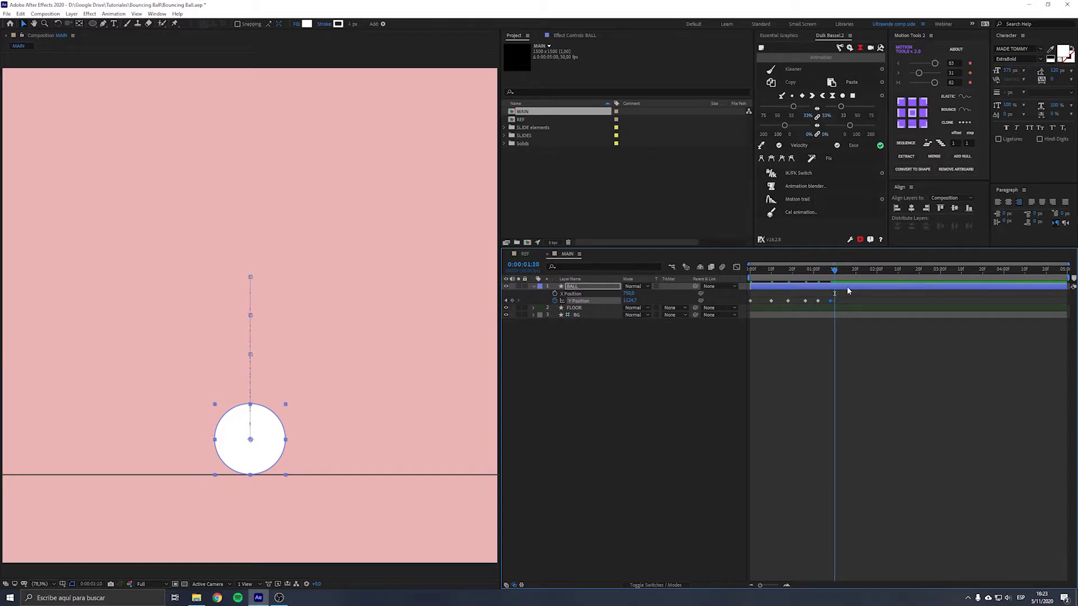
drag(275, 421, 276, 373)
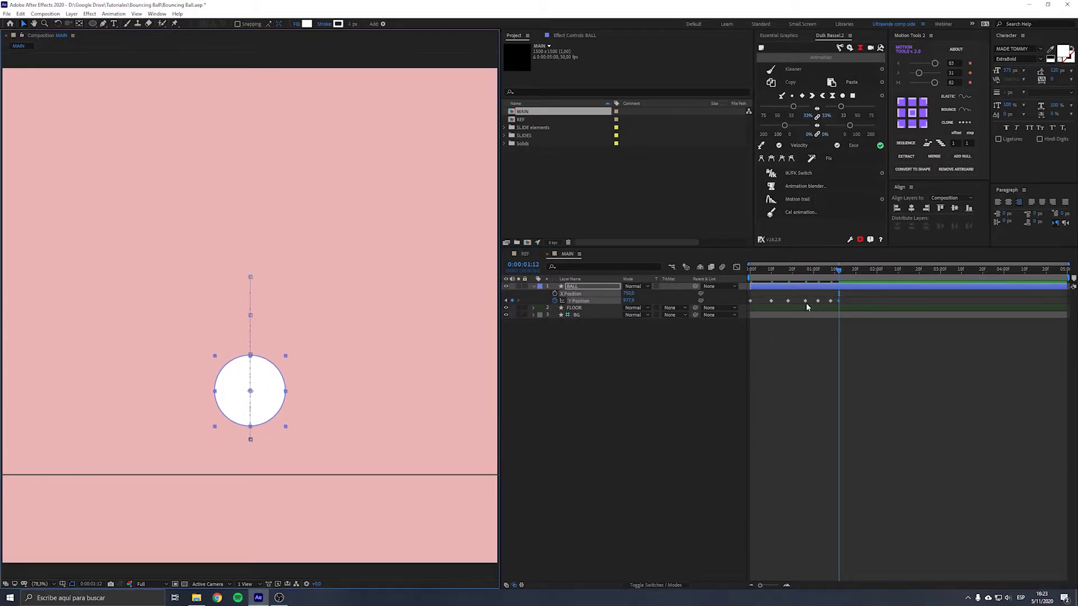
key(Page_Down)
key(Page_Down)
key(Page_Down)
key(Page_Down)
click(831, 301)
key(ctrl+c)
key(ctrl+v)
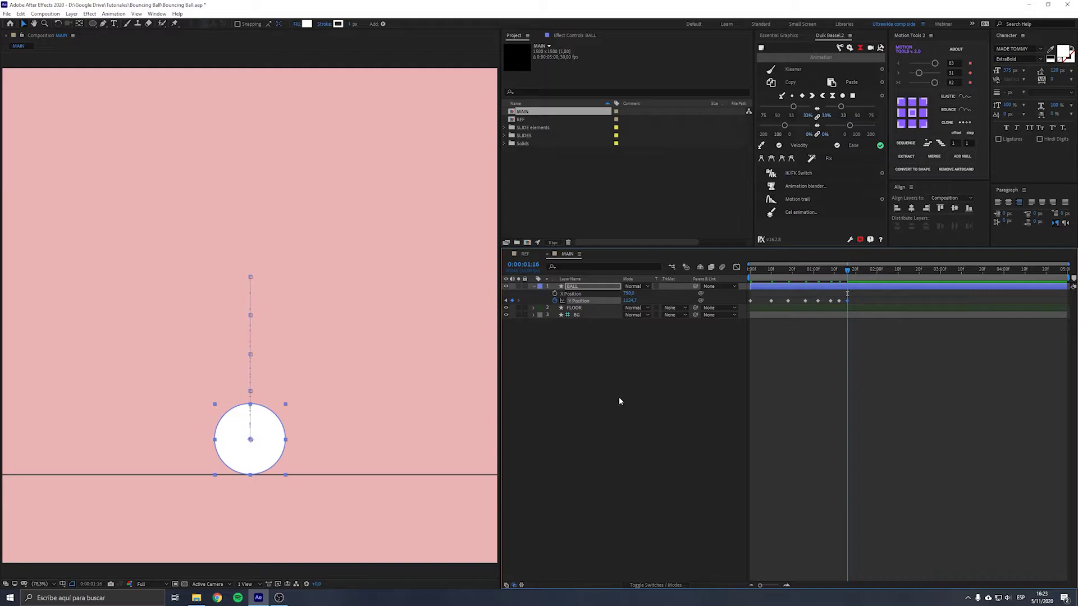
- Nudge the ball up slightly for a small final bounce
key(Page_Down)
key(Page_Down)
key(Page_Down)
key(Page_Down)
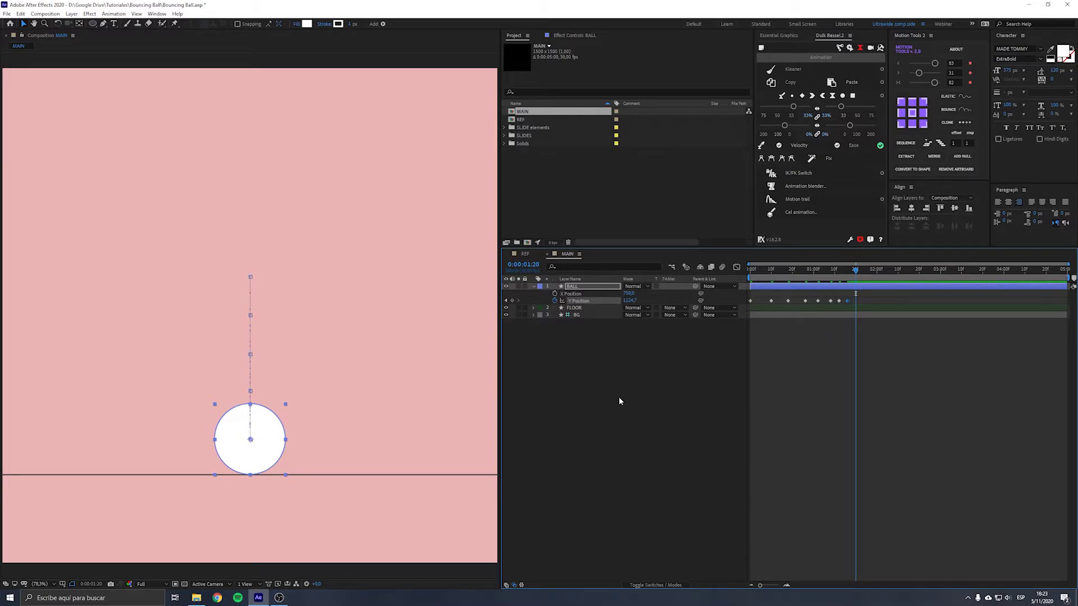
key(shift+Up)
key(shift+Up)
key(shift+Up)
key(shift+Up)
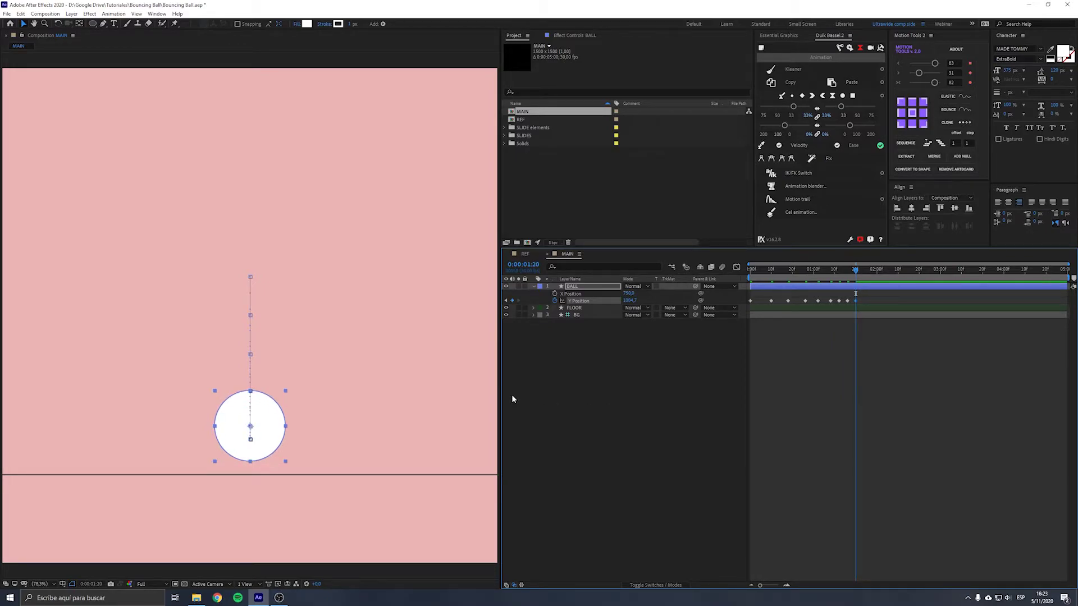
key(Page_Down)
key(Page_Down)
key(Page_Down)
key(Page_Down)
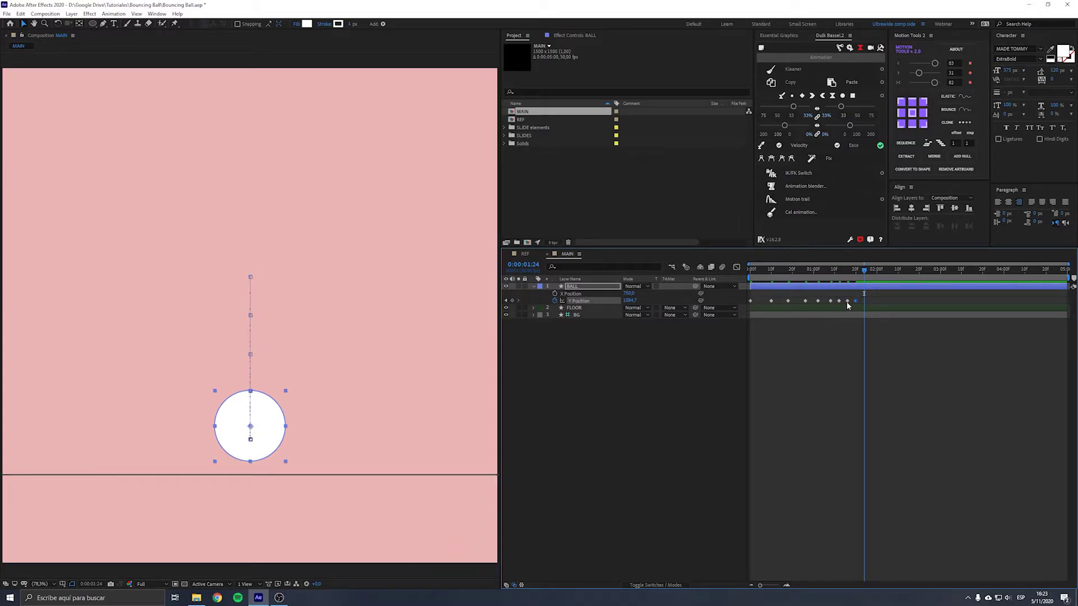
- Paste the final floor landing keyframe and preview the bouncing animation
key(ctrl+v)
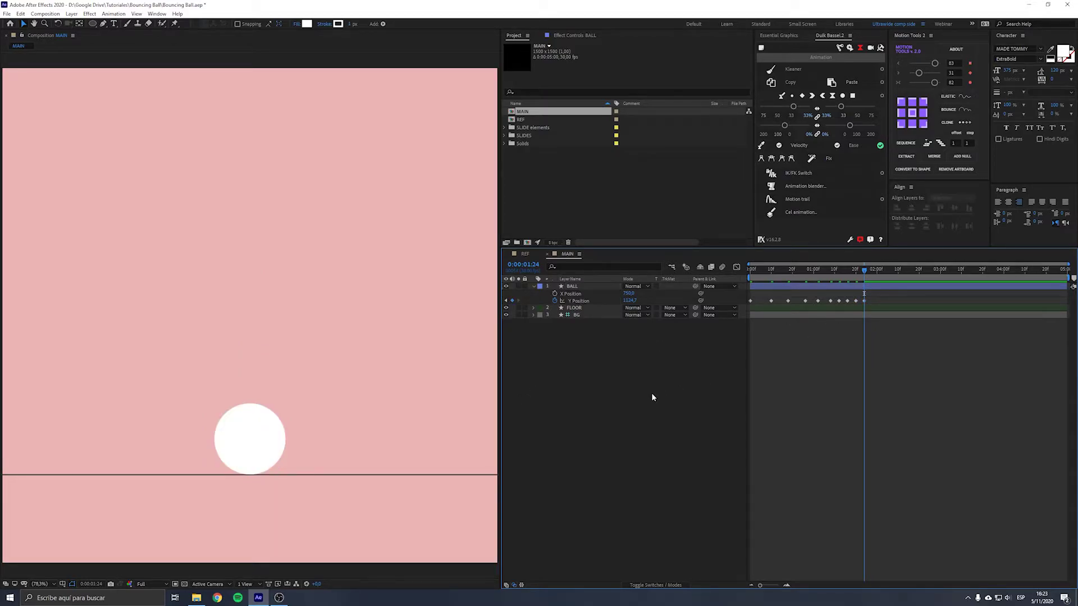
key(space)
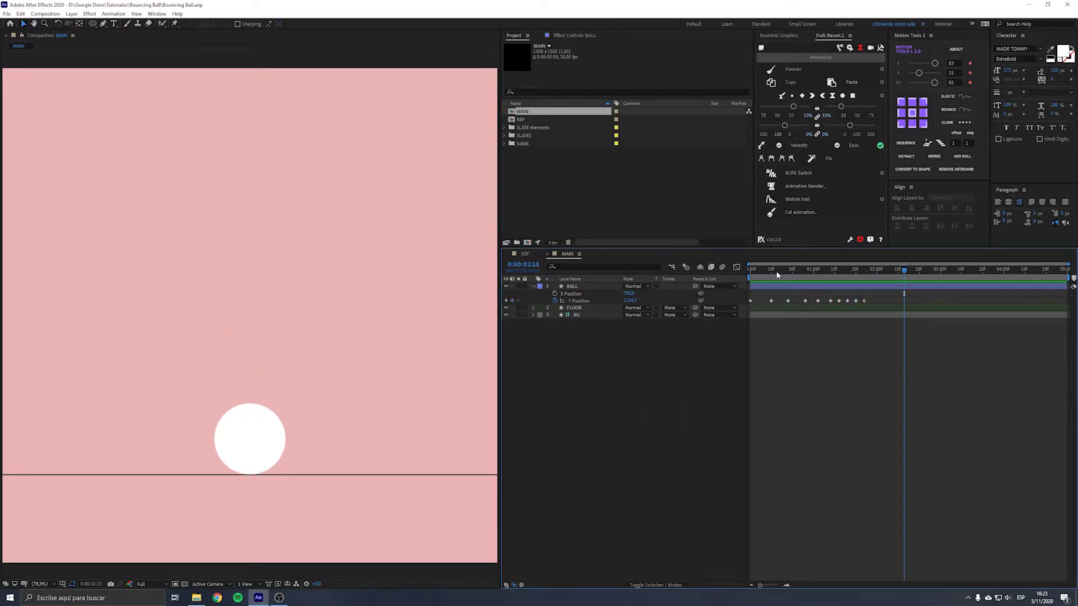
drag(776, 271, 655, 272)
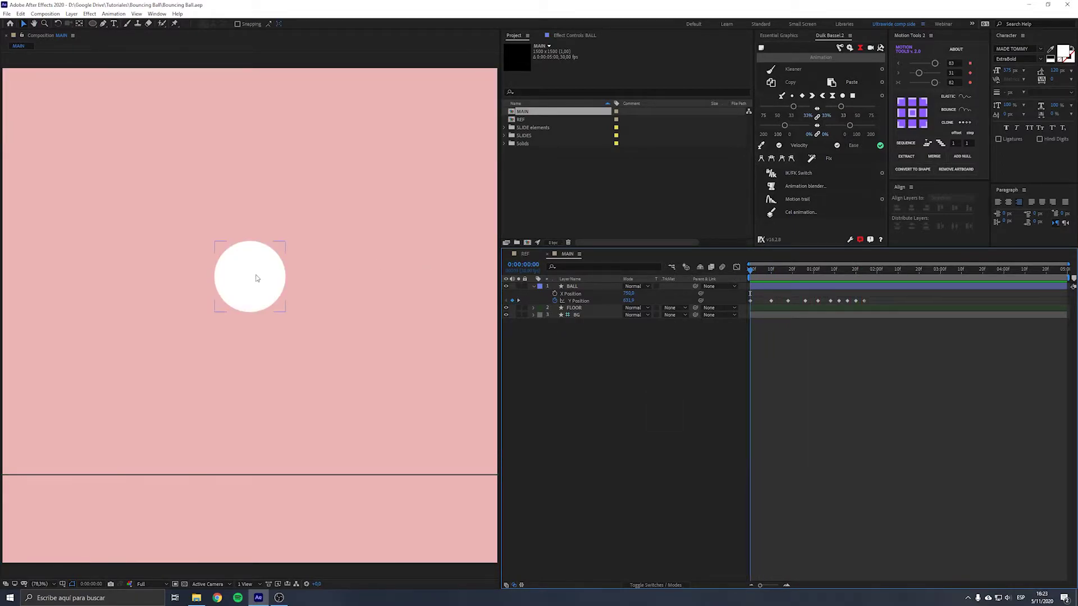
- Apply Easy Ease to all Y Position keyframes and preview the result
click(750, 302)
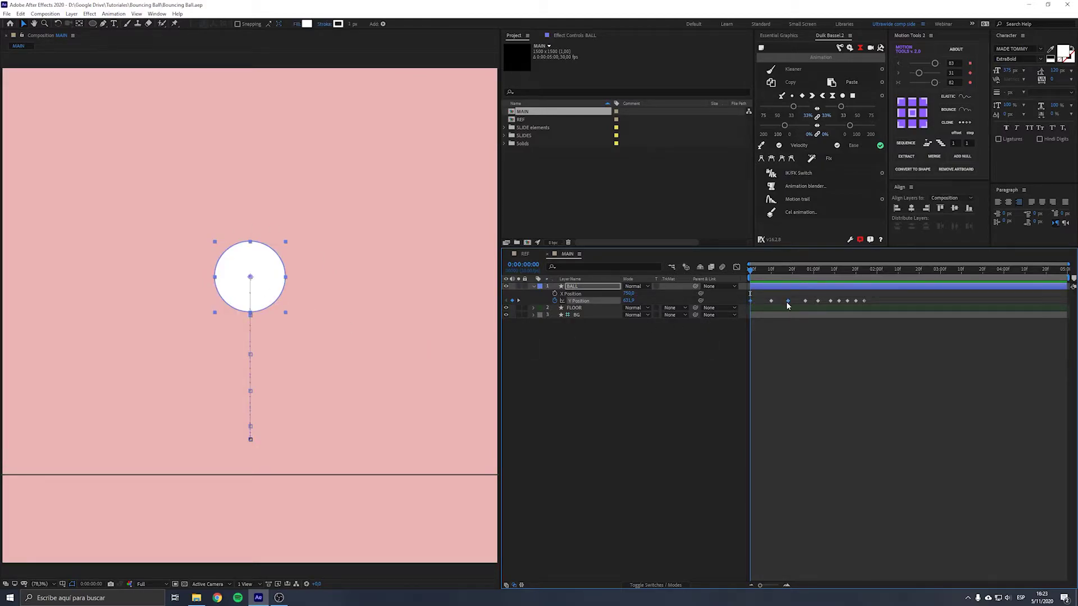
shift+click(817, 302)
drag(781, 270, 857, 277)
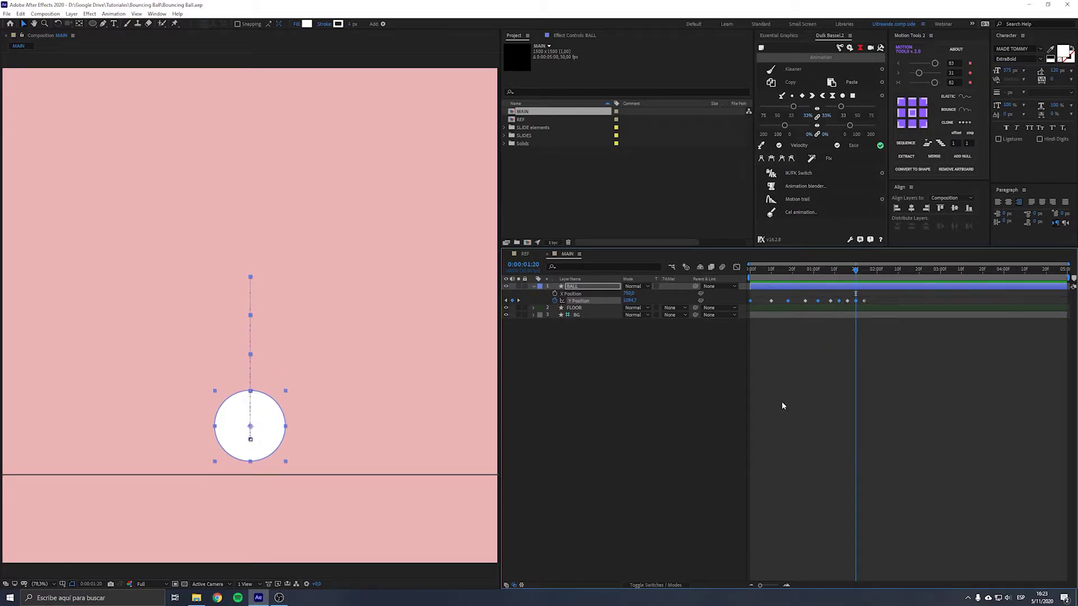
key(F9)
key(Home)
key(space)
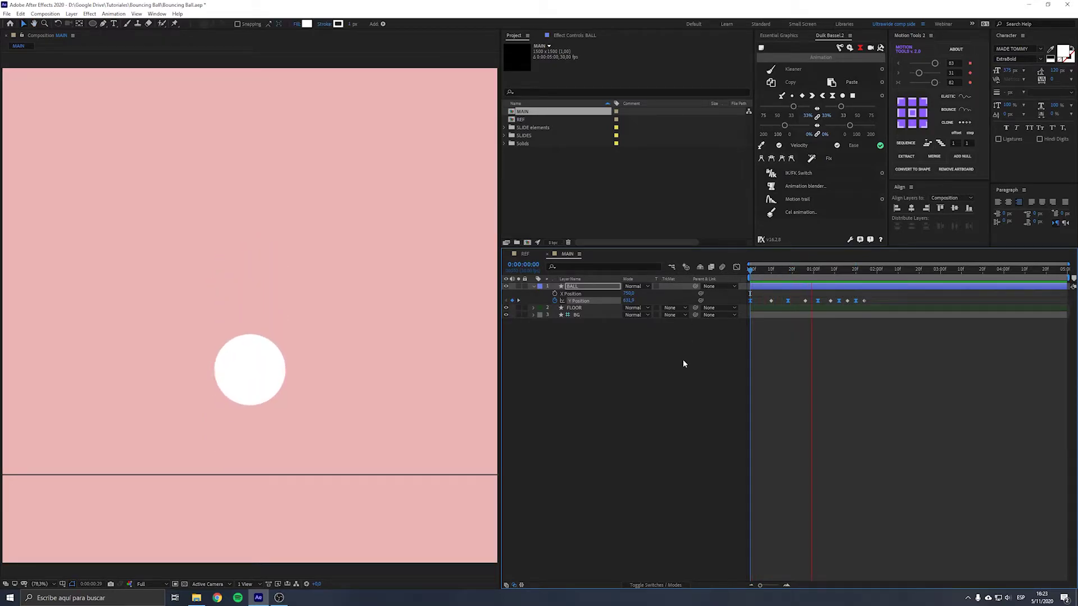
key(space)
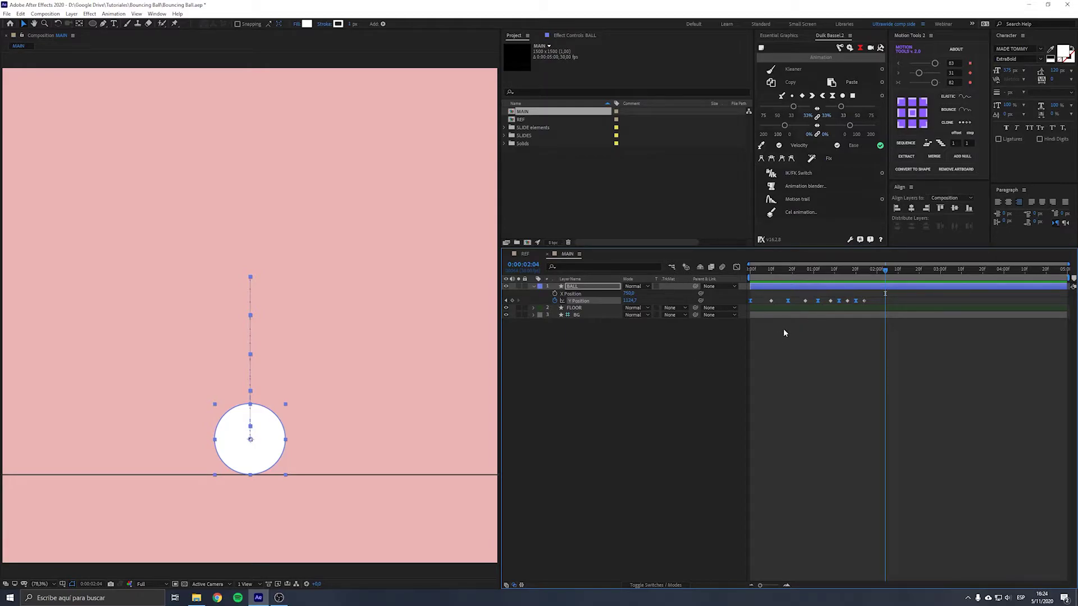
drag(783, 271, 736, 284)
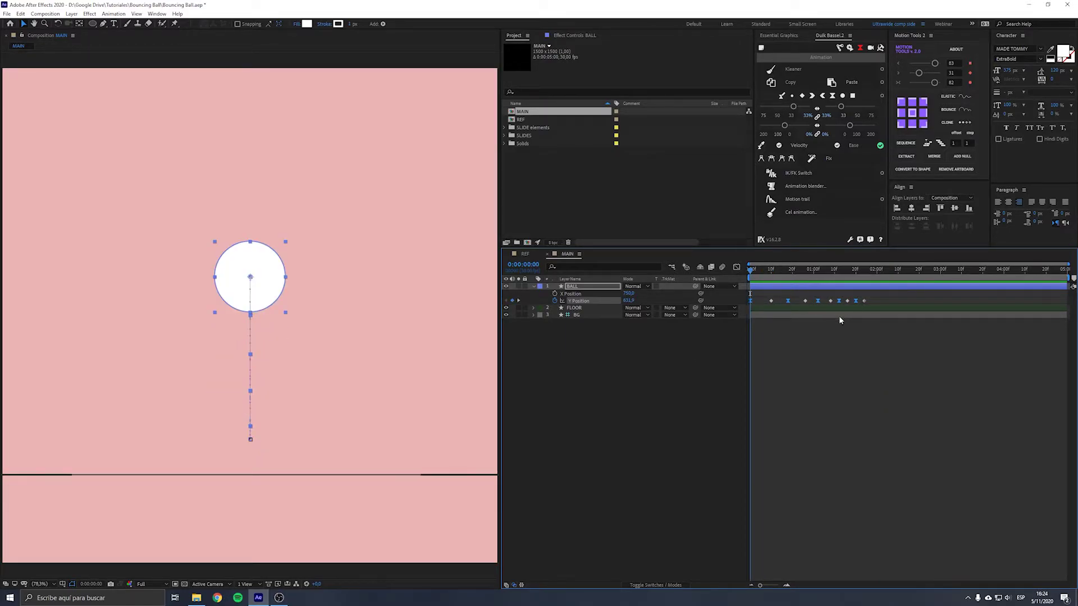
- Extend a floor keyframe's speed-graph ease influence to about 63%, save and preview
click(737, 268)
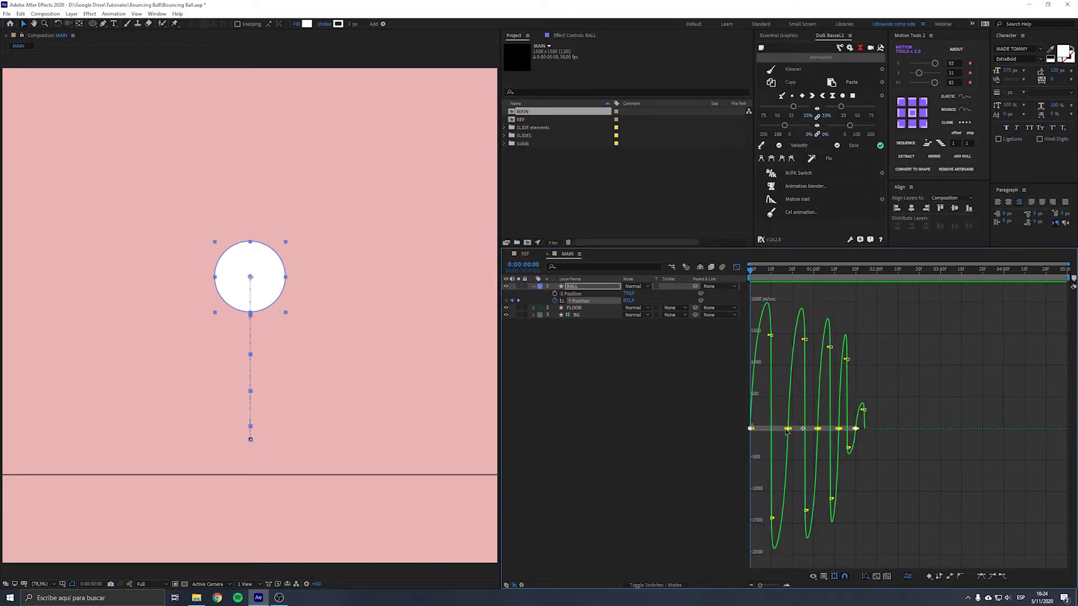
drag(787, 430, 791, 430)
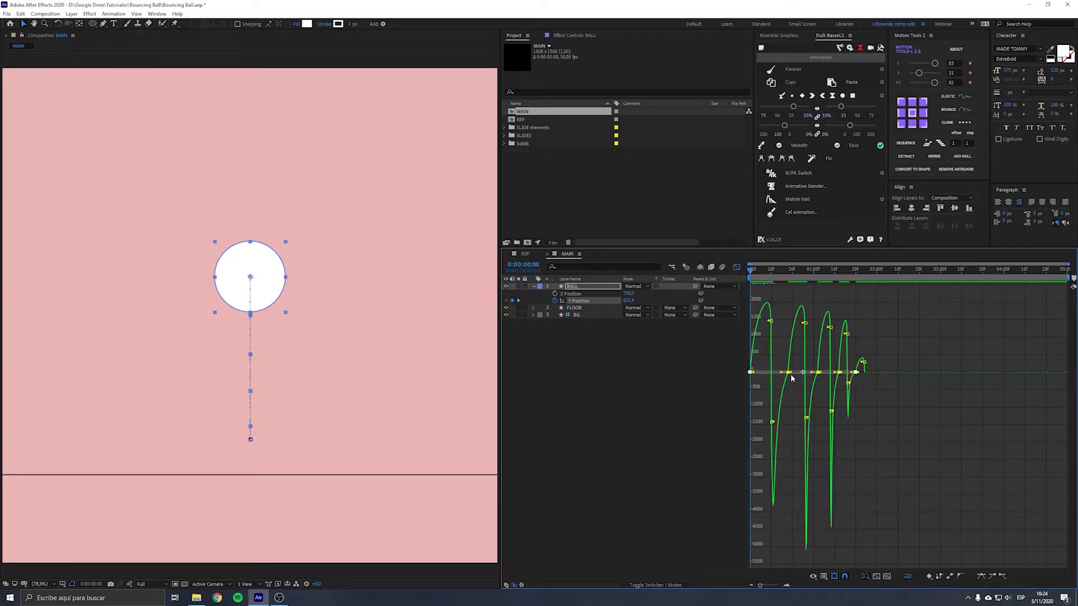
drag(792, 375, 796, 376)
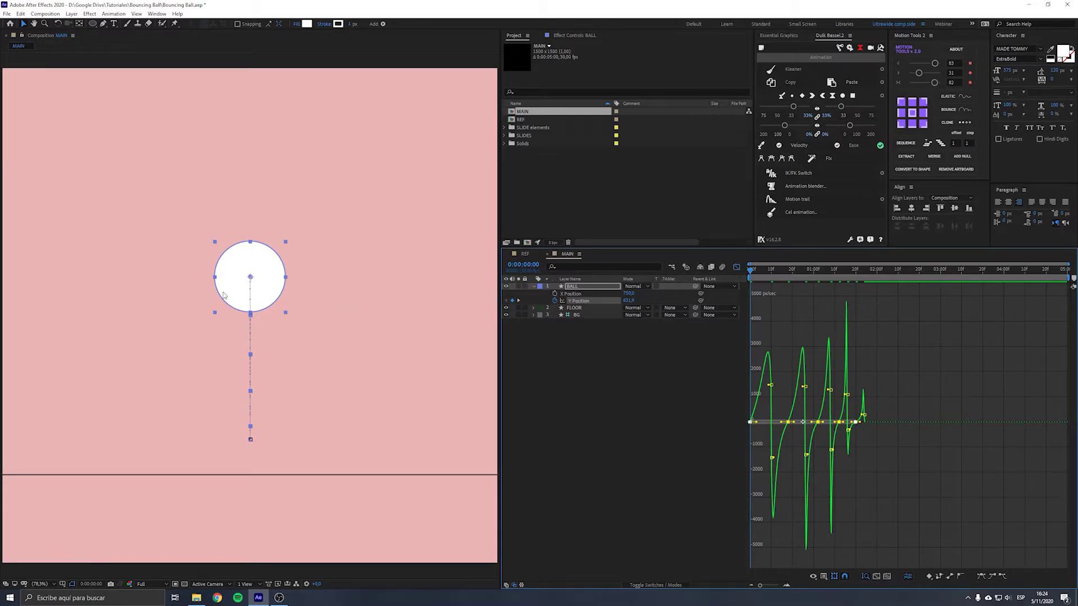
click(737, 267)
click(681, 429)
key(ctrl+s)
key(space)
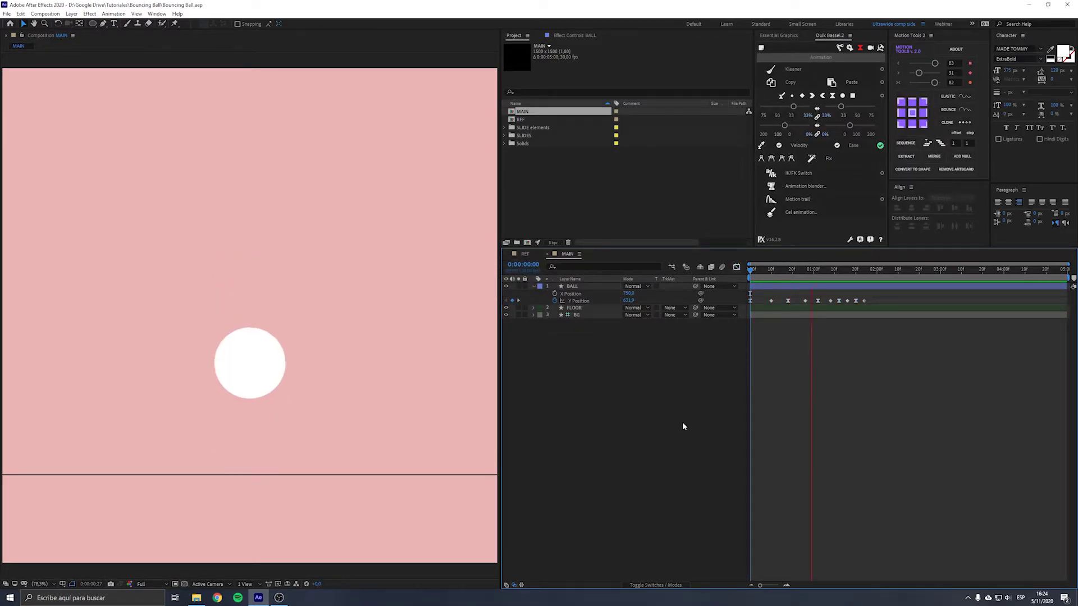
key(space)
- Deepen the ease influence on all Y Position keyframes, preview and save
drag(876, 315, 731, 275)
click(736, 268)
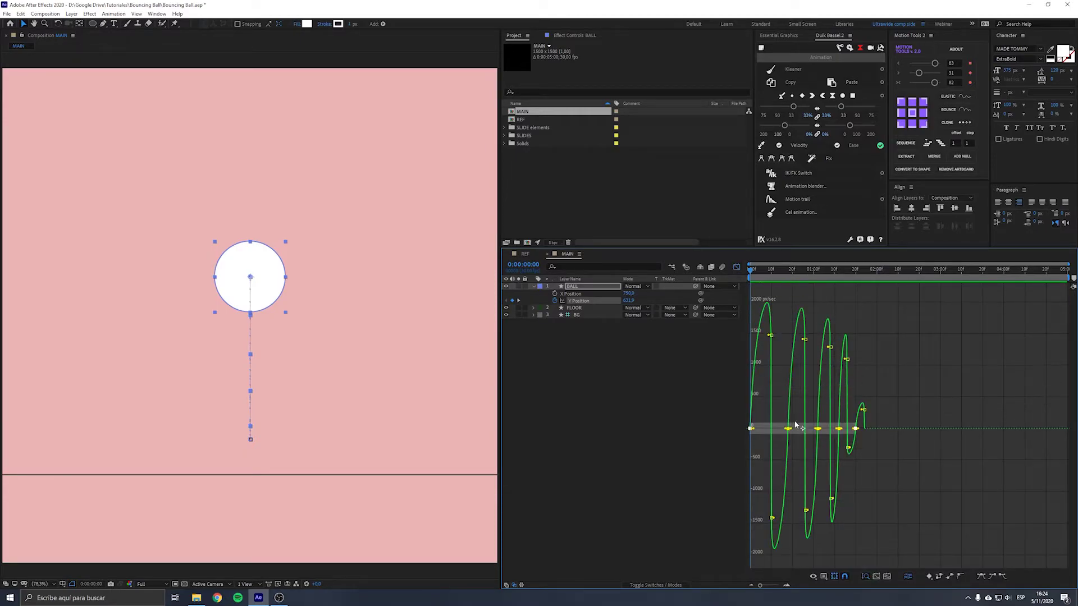
drag(785, 430, 791, 429)
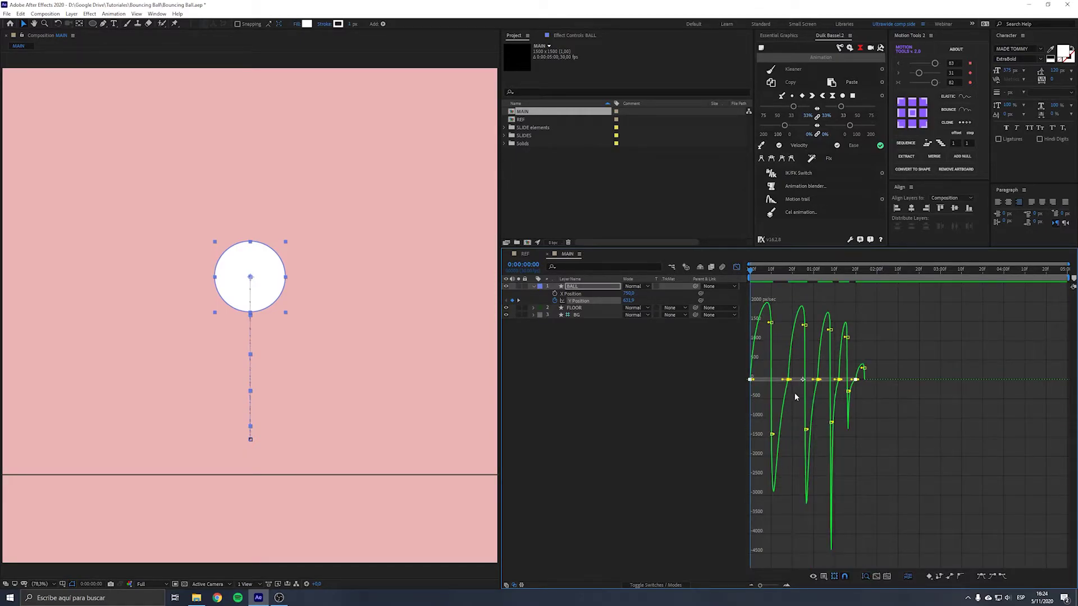
drag(794, 379, 786, 381)
key(space)
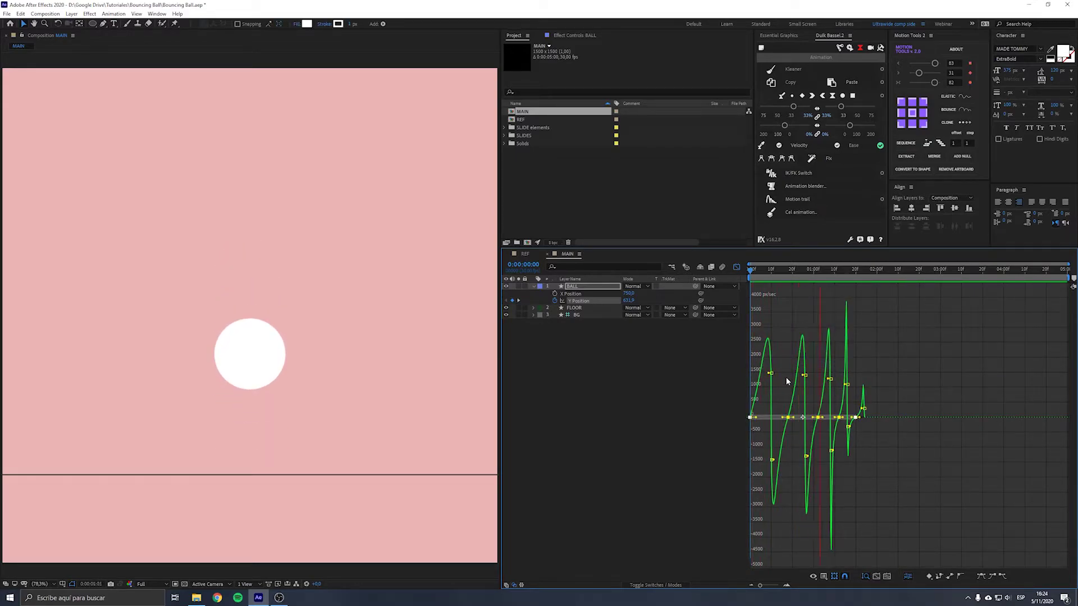
key(space)
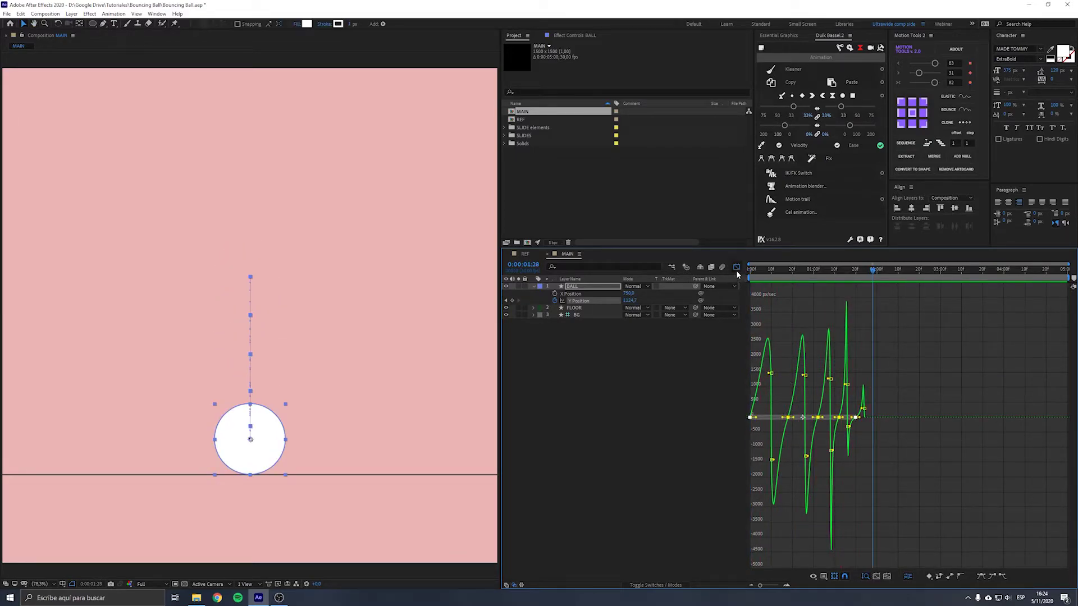
click(736, 269)
key(ctrl+s)
key(Home)
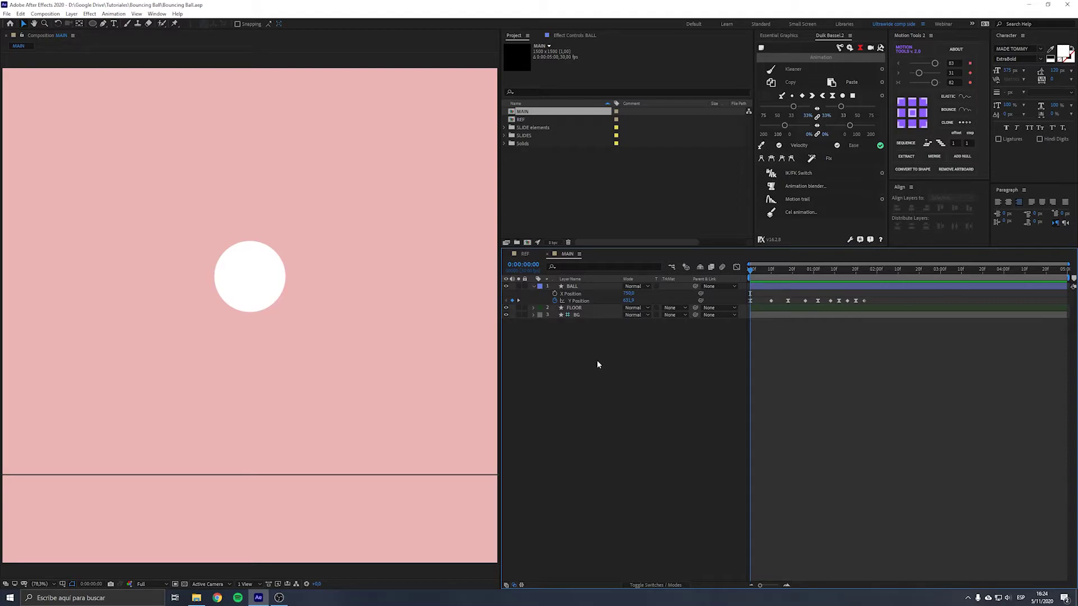
- Keyframe X Position from near the left edge at 0:00 to 1380 at 1:25
click(554, 294)
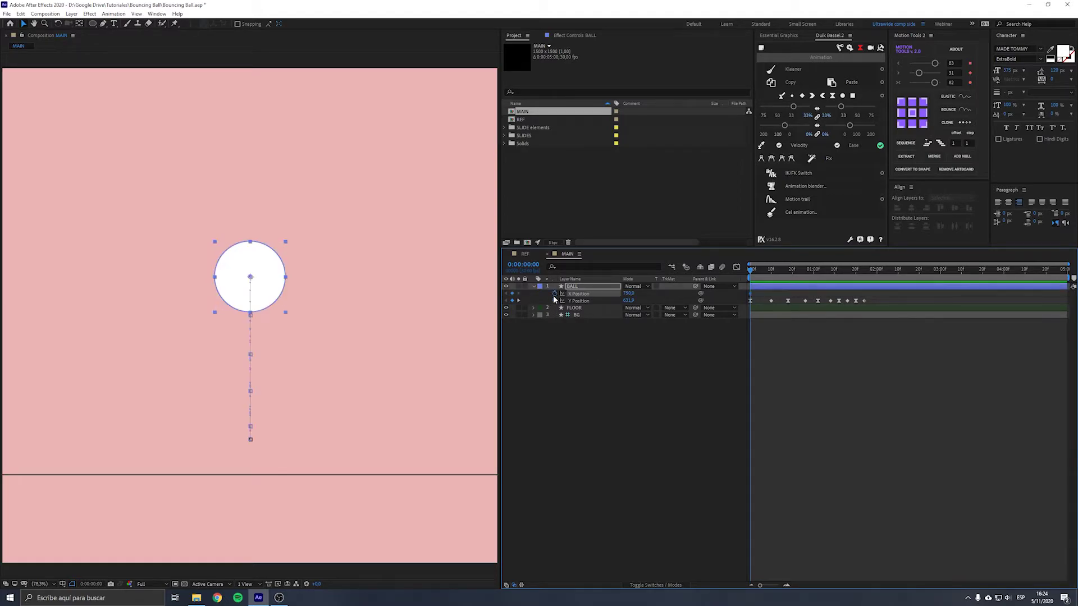
key(shift+Left)
key(shift+Left)
key(shift+Left)
key(shift+Left)
key(shift+Left)
key(shift+Left)
key(shift+Left)
key(shift+Left)
key(shift+Left)
key(shift+Left)
key(shift+Left)
key(shift+Left)
key(shift+Left)
key(shift+Left)
key(shift+Left)
key(shift+Left)
key(shift+Left)
key(shift+Left)
key(shift+Left)
key(shift+Left)
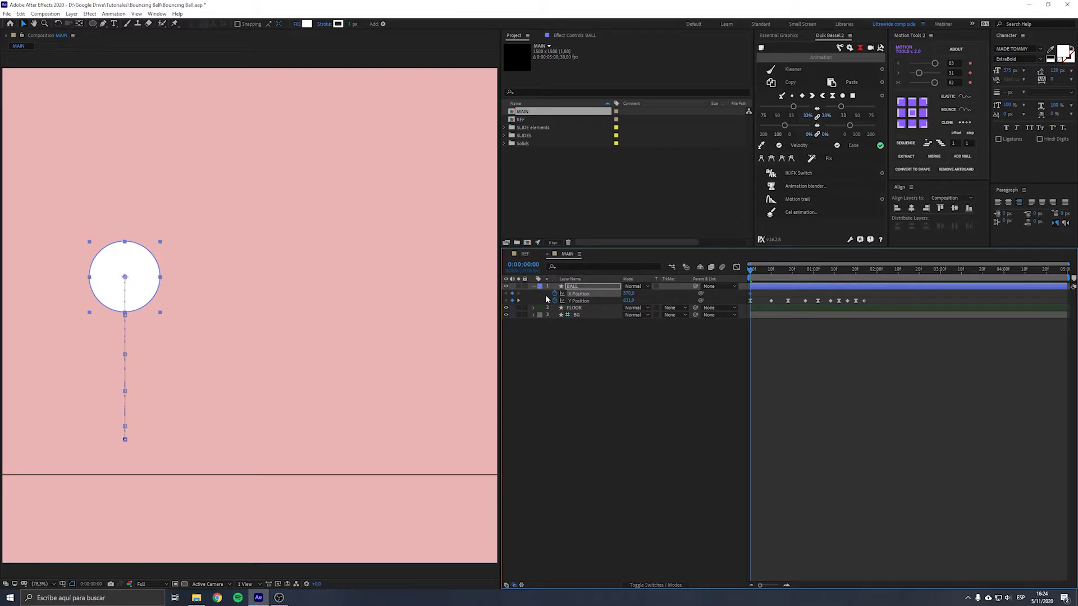
key(shift+Left)
key(shift+Left)
key(shift+Left)
key(shift+Left)
key(shift+Left)
key(shift+Left)
key(shift+Left)
key(shift+Left)
key(shift+Left)
key(shift+Left)
key(shift+Left)
key(shift+Left)
key(shift+Left)
key(shift+Left)
key(shift+Left)
key(shift+Left)
key(shift+Left)
key(shift+Left)
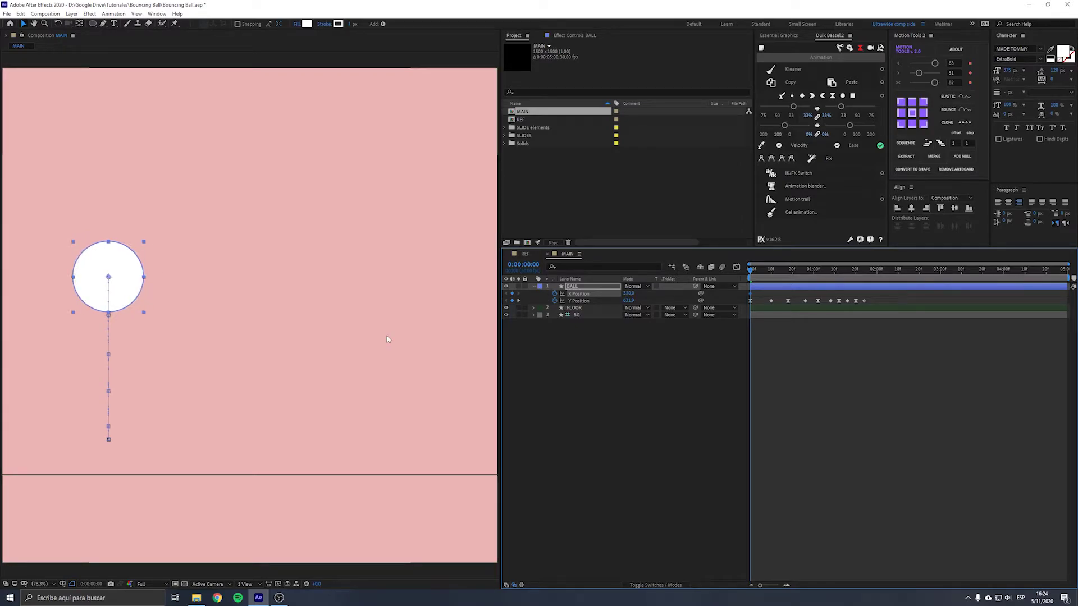
key(shift+Left)
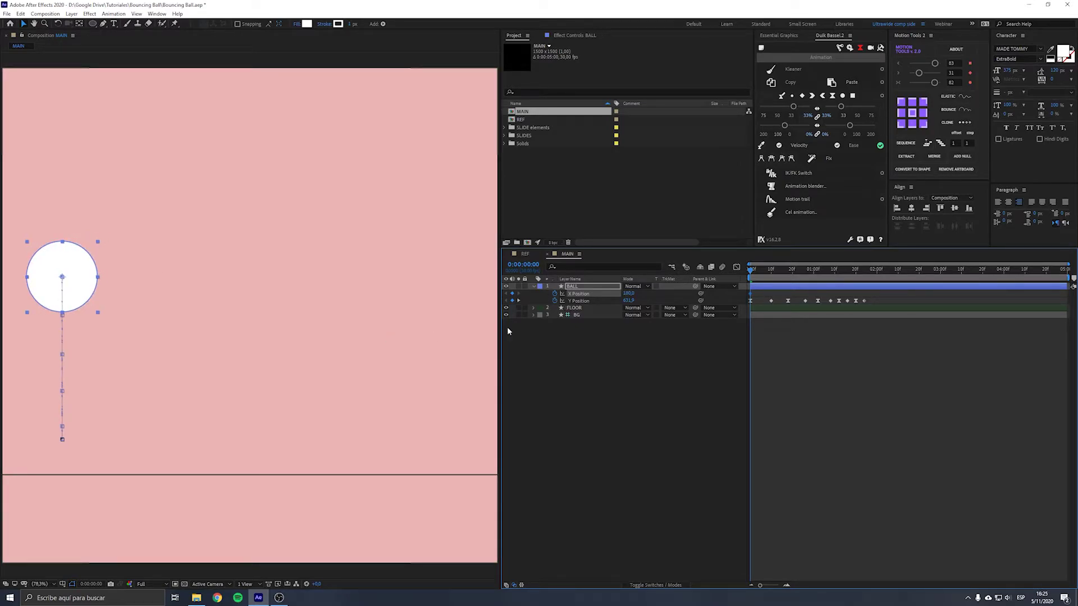
drag(862, 270, 864, 270)
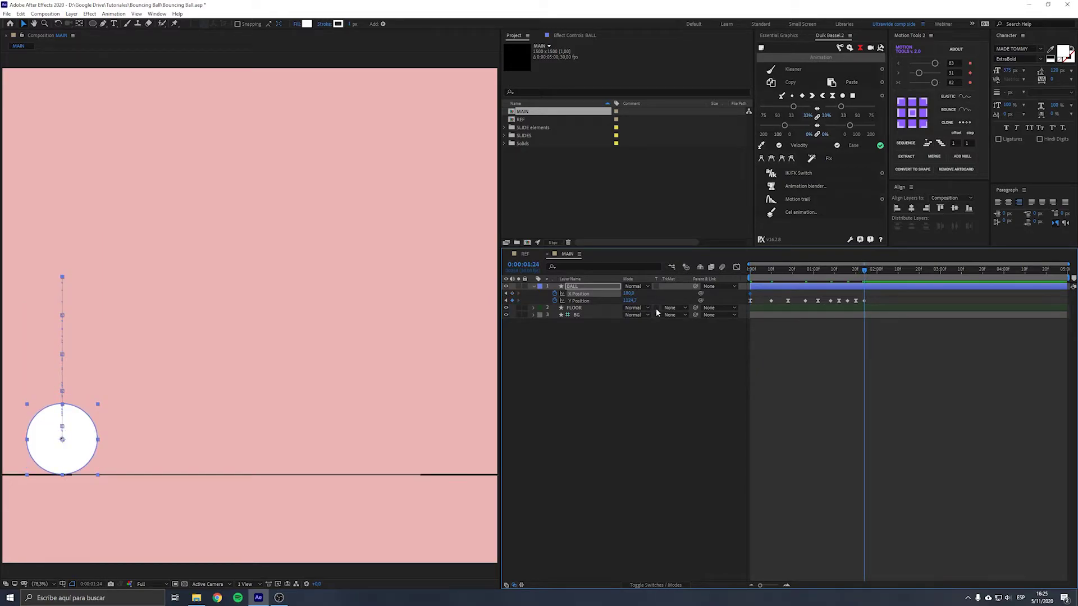
key(shift+Right)
key(shift+Right)
key(shift+Right)
key(shift+Right)
key(shift+Right)
key(shift+Right)
key(shift+Right)
key(shift+Right)
key(shift+Right)
key(shift+Right)
key(shift+Right)
key(shift+Right)
key(shift+Right)
key(shift+Right)
key(shift+Right)
key(shift+Right)
key(shift+Right)
key(shift+Right)
key(shift+Right)
key(shift+Right)
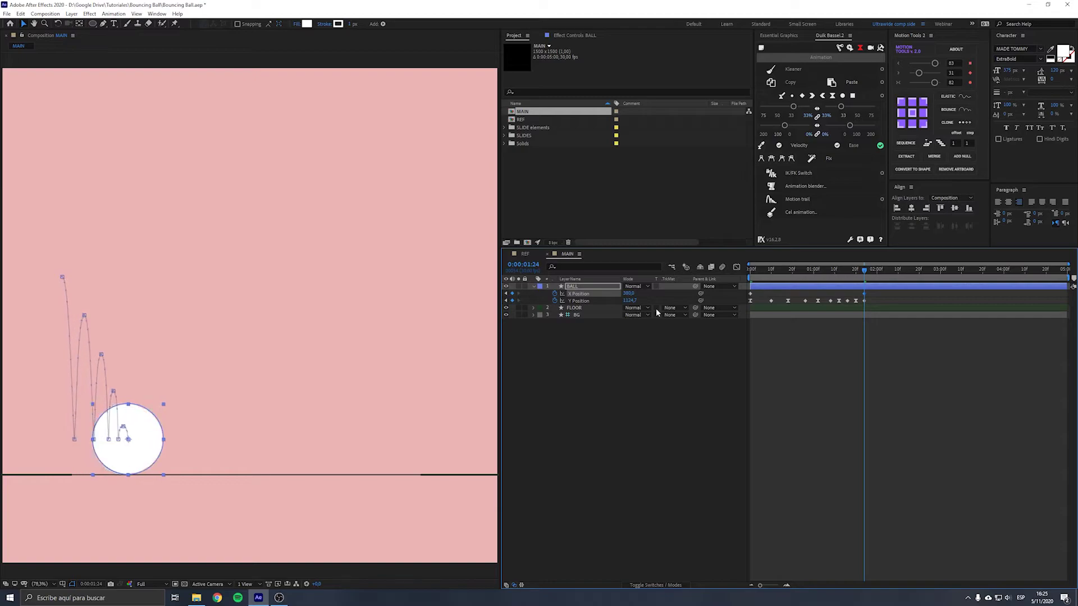
key(shift+Right)
key(shift+Right)
key(shift+Right)
key(shift+Right)
key(shift+Right)
key(shift+Right)
key(shift+Right)
key(shift+Right)
key(shift+Right)
key(shift+Right)
key(shift+Right)
key(shift+Right)
key(shift+Right)
key(shift+Right)
key(shift+Right)
key(shift+Right)
key(shift+Right)
key(shift+Right)
key(shift+Right)
key(shift+Right)
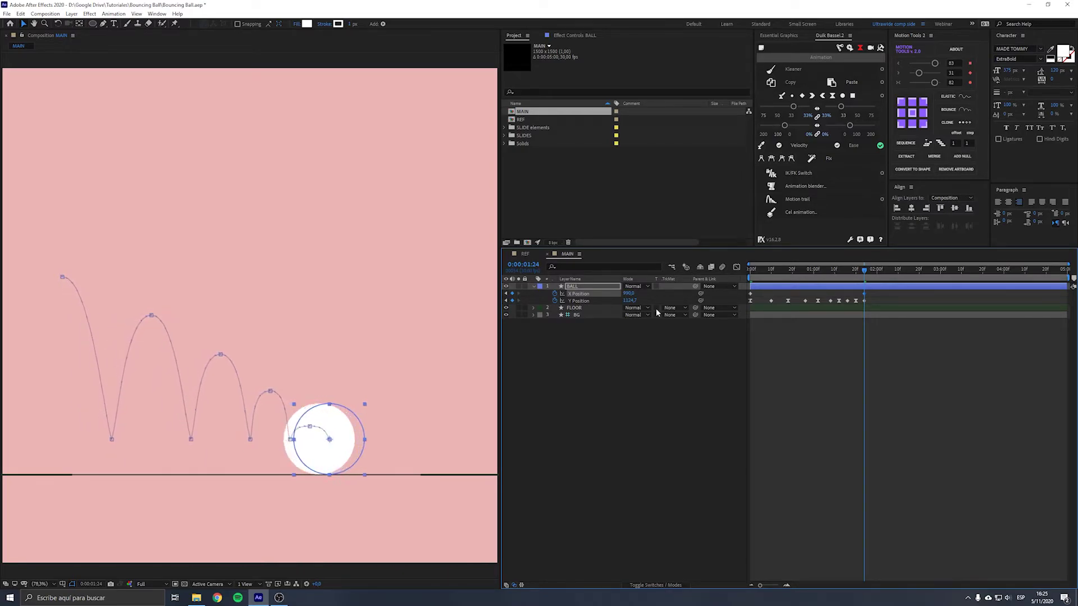
key(shift+Right)
key(shift+Right)
key(shift+Right)
key(shift+Right)
key(shift+Right)
key(shift+Right)
key(shift+Right)
key(shift+Right)
key(shift+Right)
key(shift+Right)
key(shift+Right)
key(shift+Right)
key(shift+Right)
key(shift+Right)
key(shift+Right)
key(shift+Right)
key(shift+Right)
key(shift+Right)
key(shift+Right)
key(shift+Right)
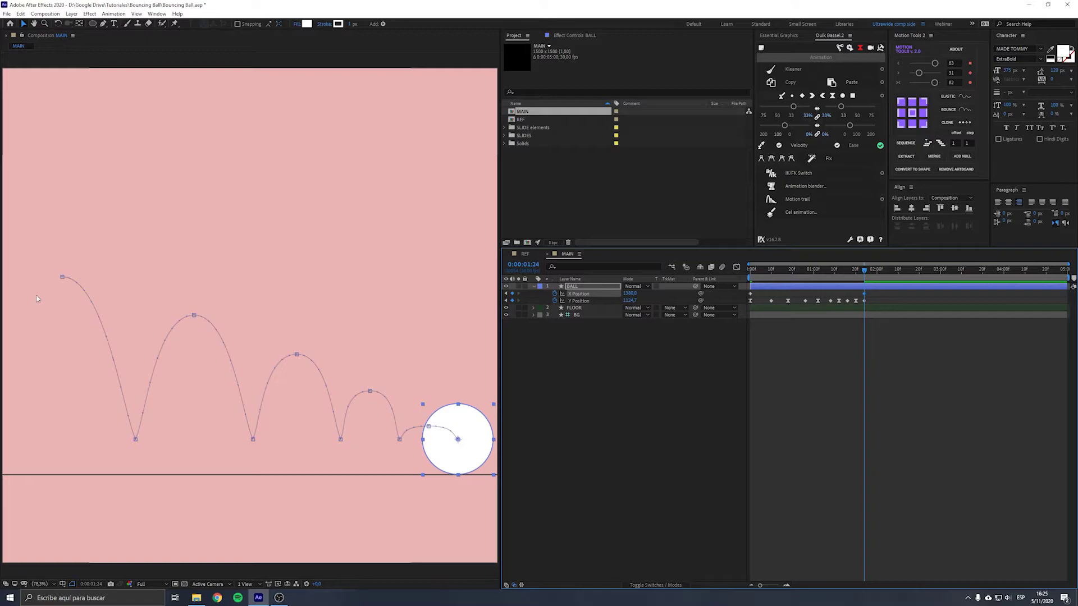
- Preview the bounce, then review the final bounces from 0:00:01:13
click(649, 349)
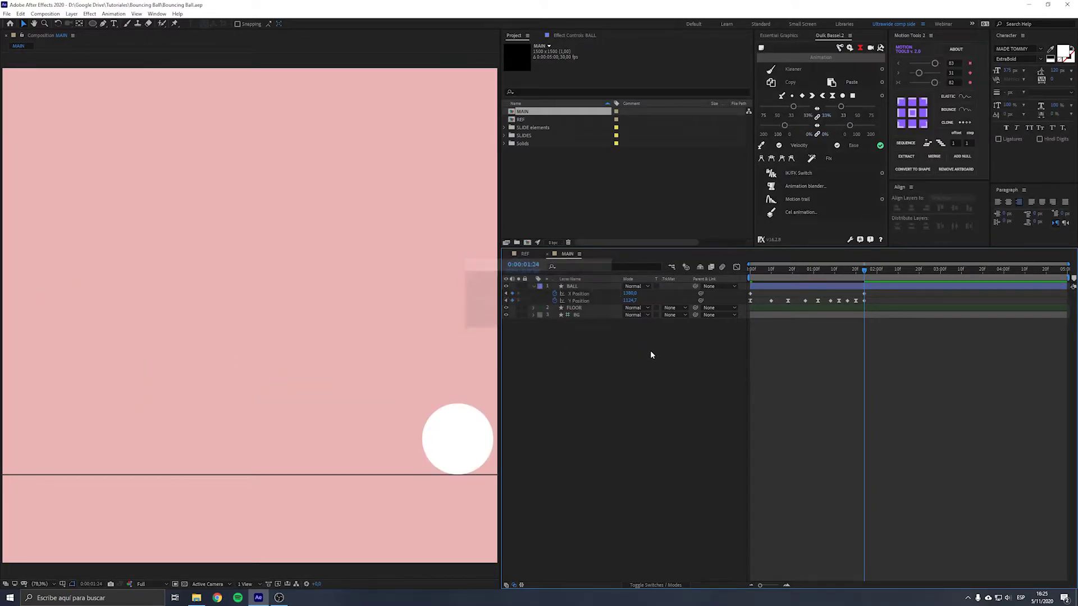
key(space)
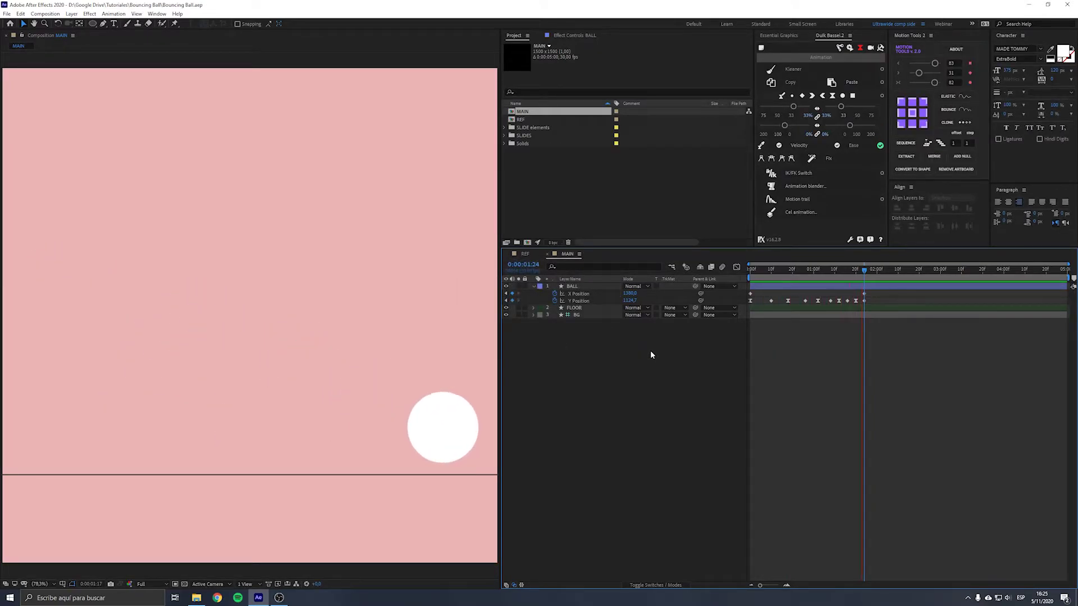
key(space)
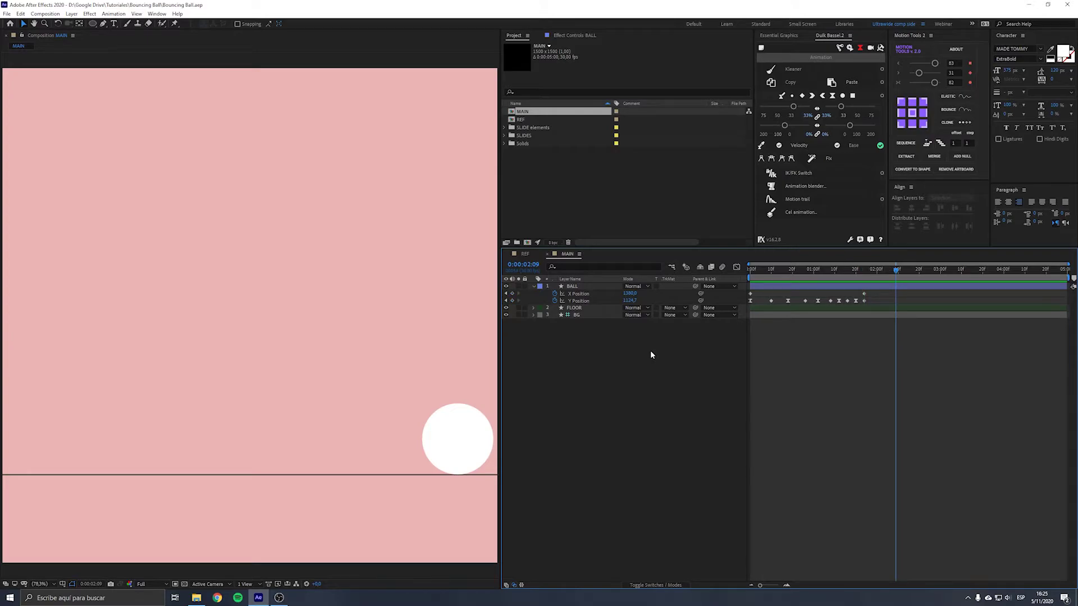
drag(844, 270, 842, 274)
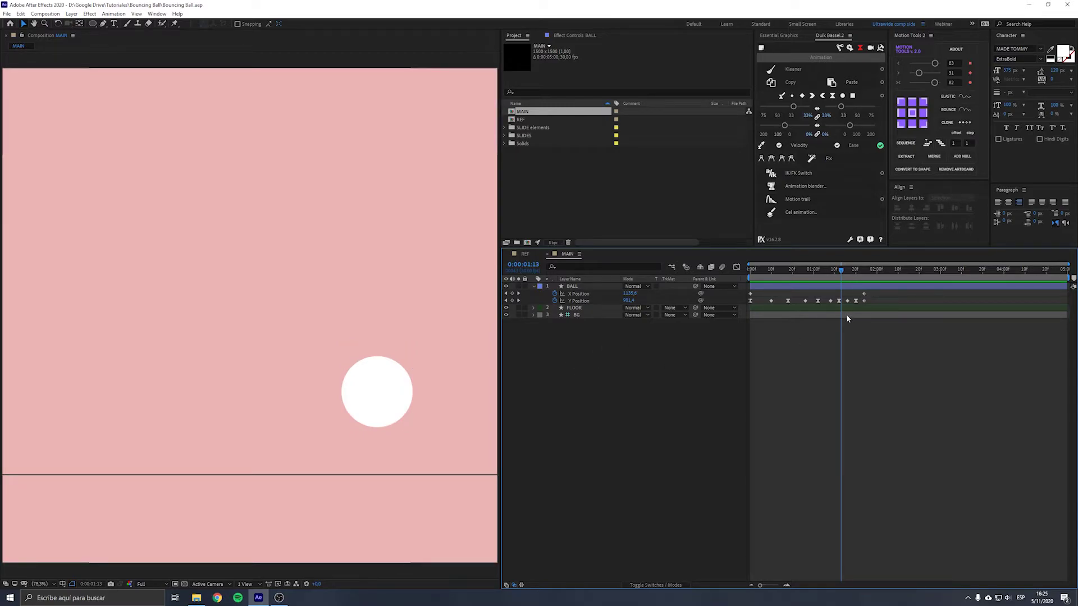
key(space)
key(space)
- Easy Ease the last X Position keyframe, lengthen its ease-in influence, and move it later
click(864, 294)
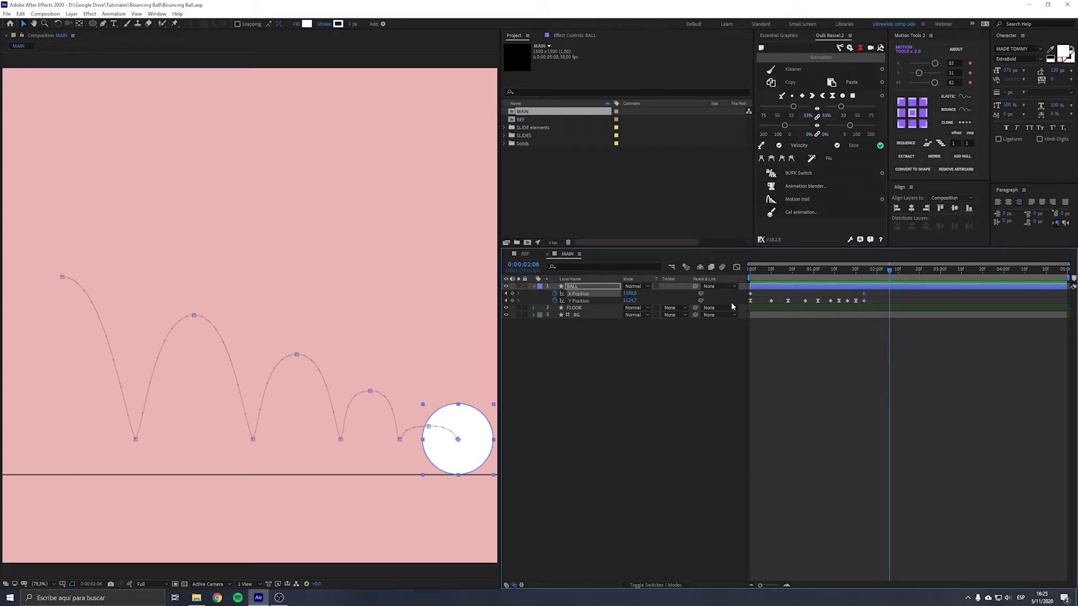
key(F9)
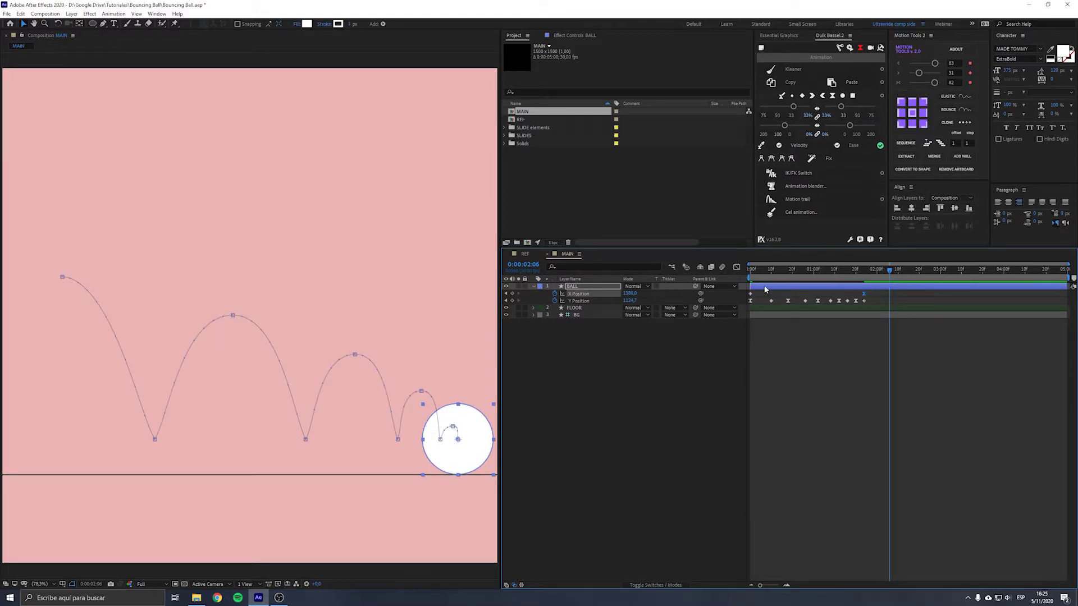
click(737, 268)
drag(849, 550, 835, 553)
click(736, 268)
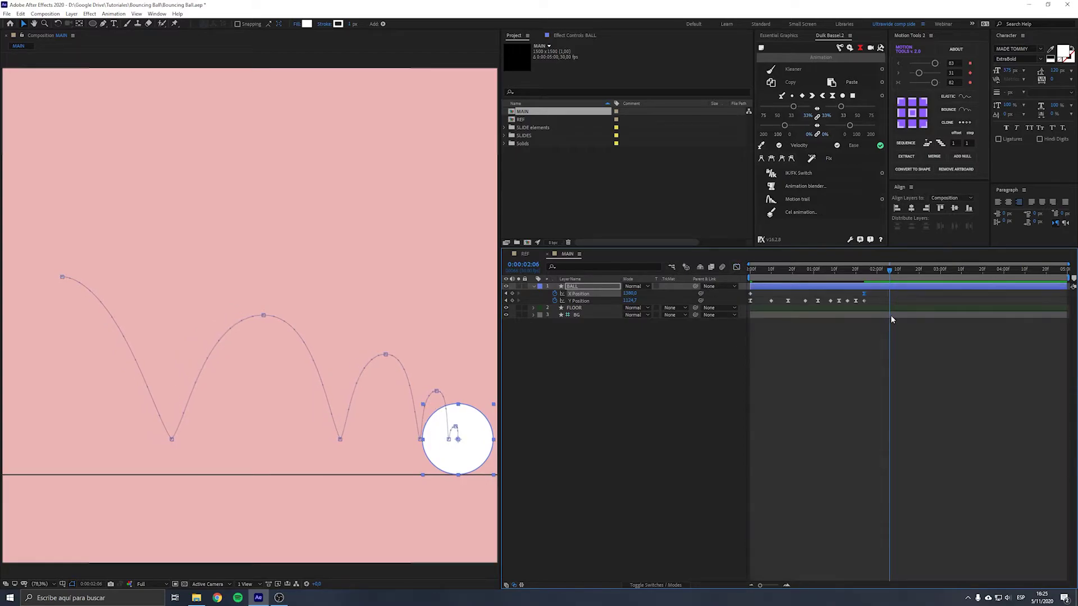
drag(867, 292, 877, 300)
- Replay the eased animation from the first frame and reselect the ball layer
key(space)
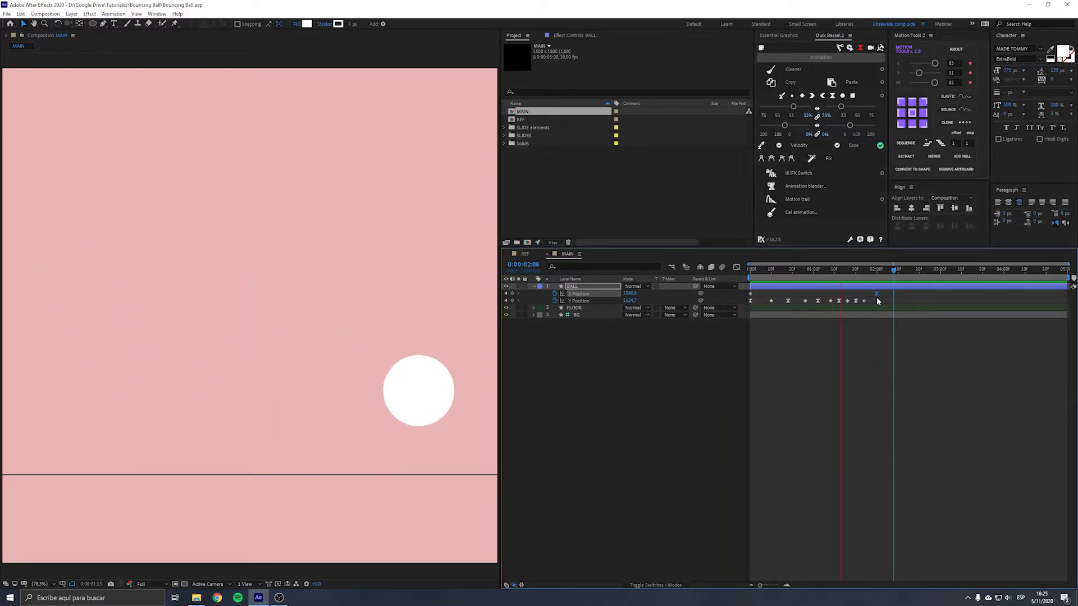
key(space)
click(658, 413)
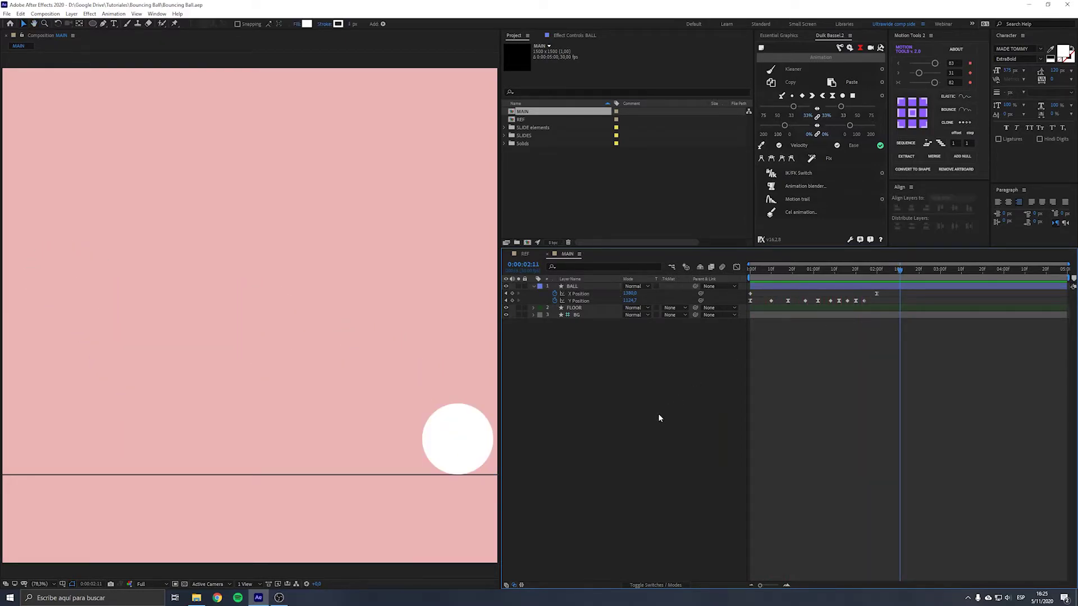
key(space)
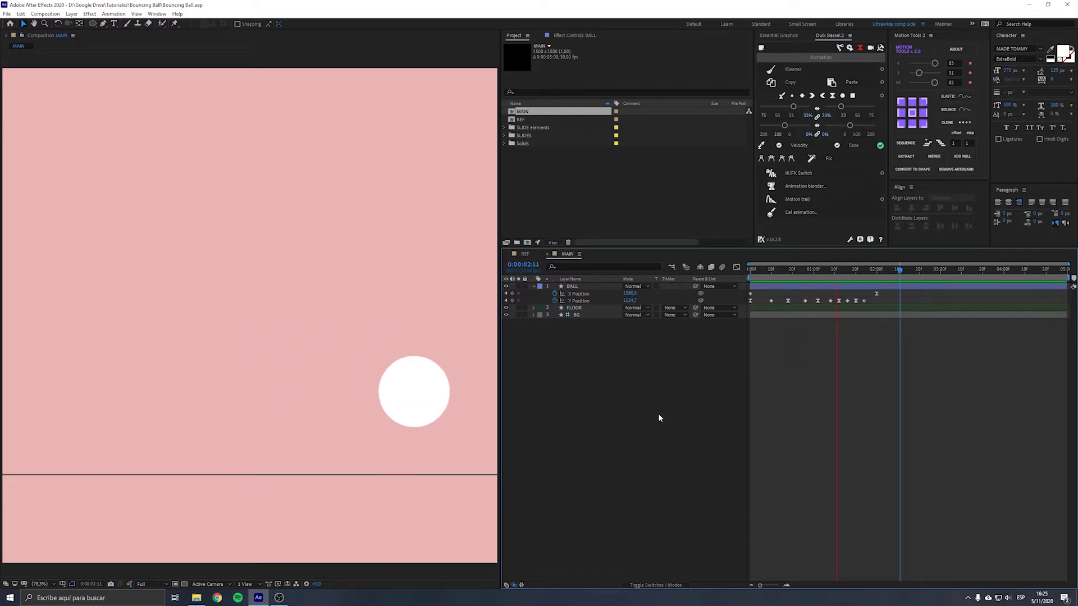
key(space)
key(Home)
click(616, 285)
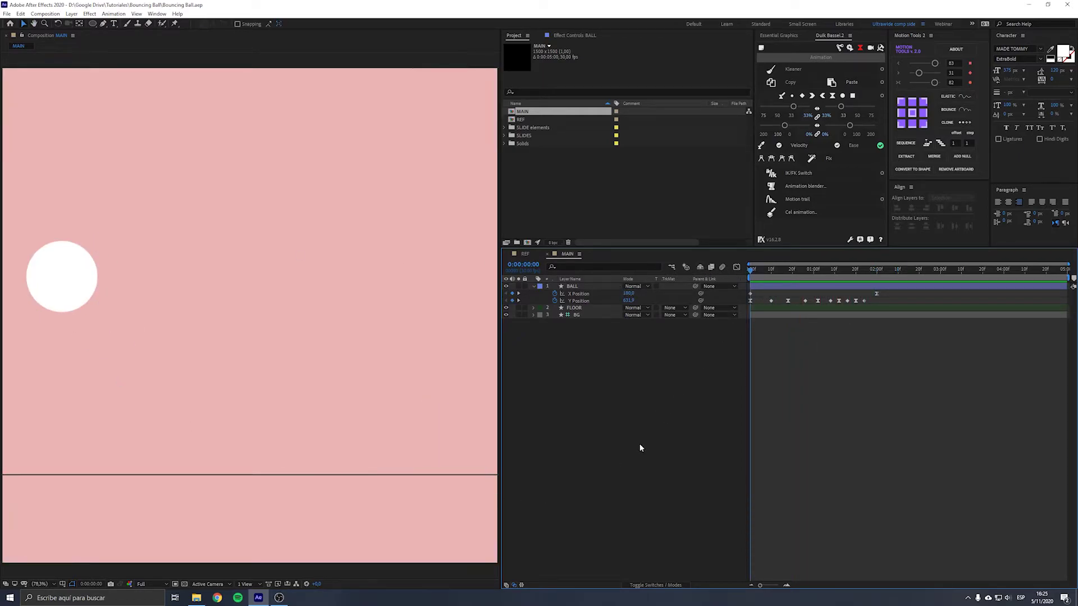
- Show BALL's Scale property and test squash values at the 0:00:00:10 impact frame
click(578, 286)
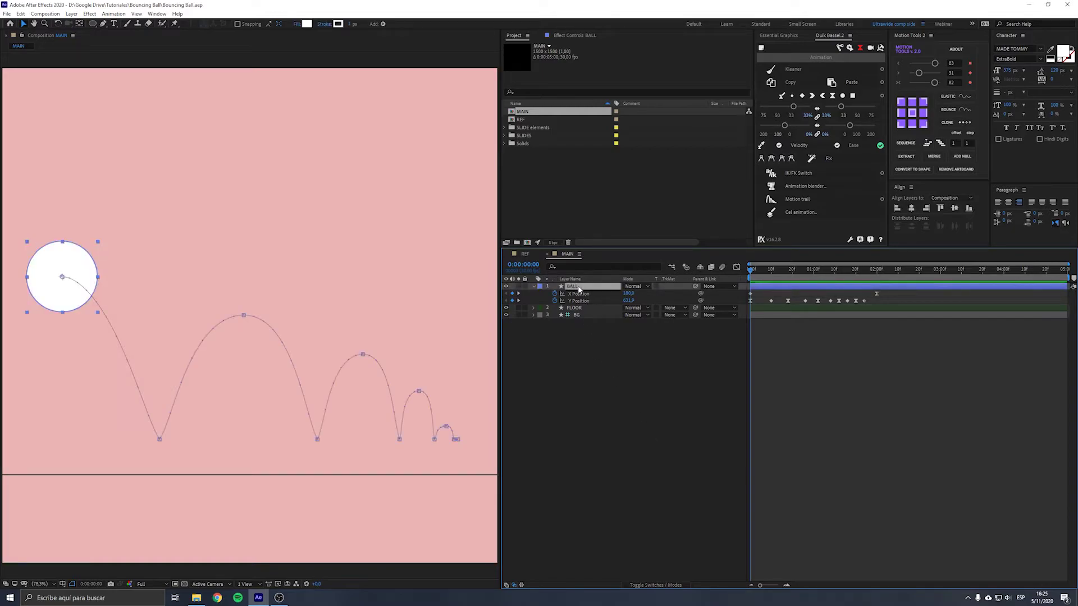
key(shift+s)
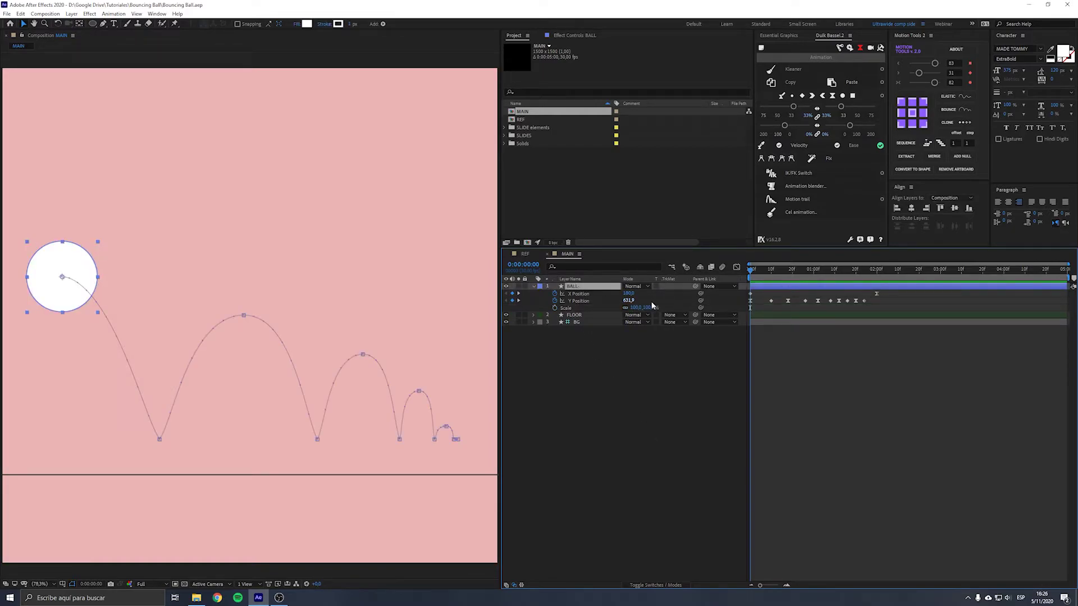
click(771, 273)
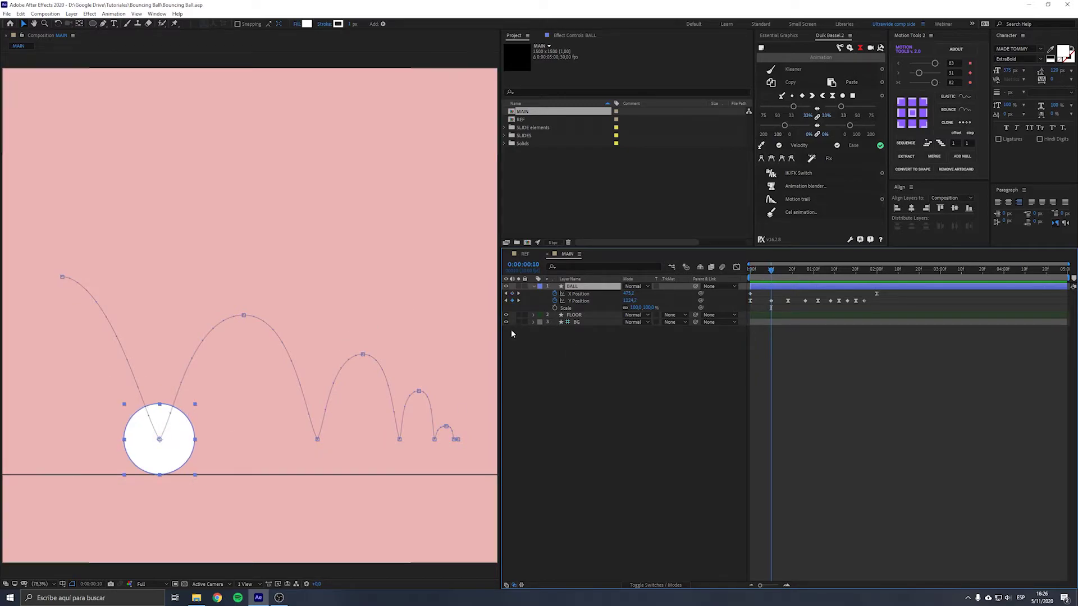
drag(648, 311, 640, 311)
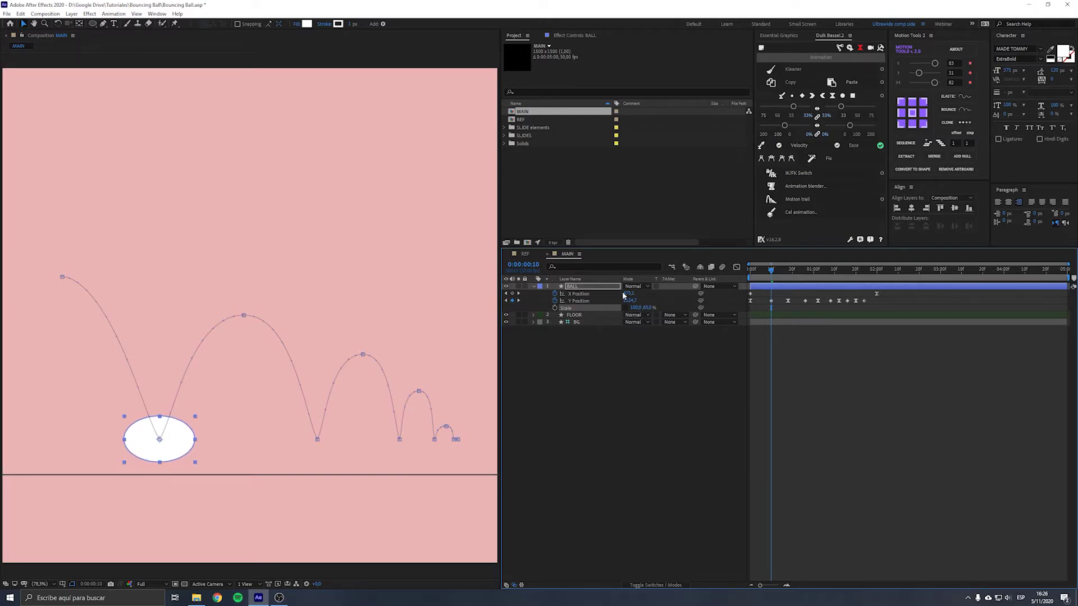
drag(635, 311, 646, 311)
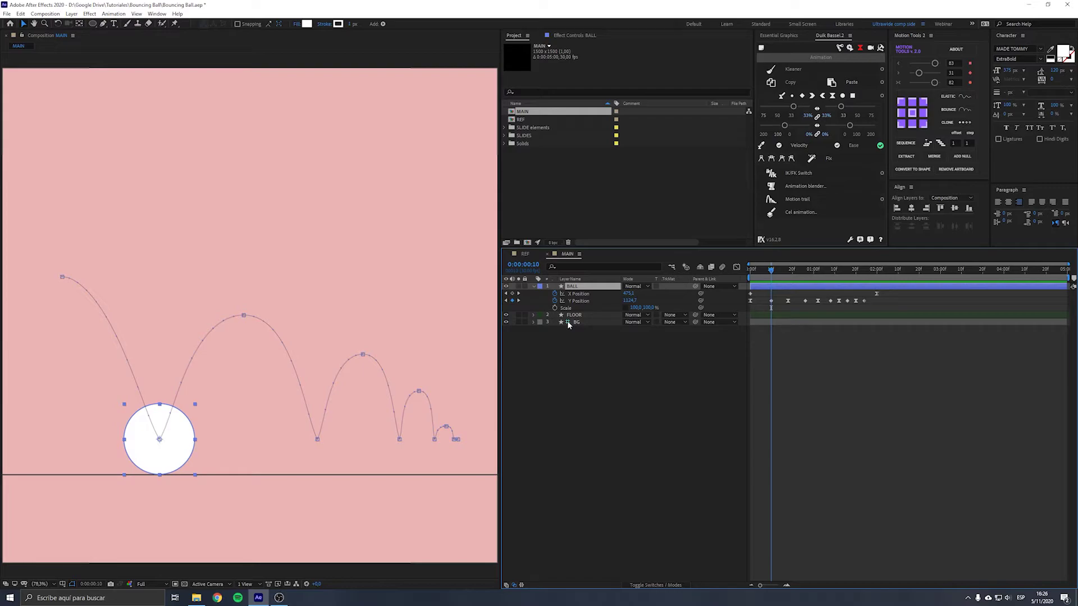
- Keyframe 100% scale one frame before impact, then 125% wide by 65% tall on impact
key(Page_Up)
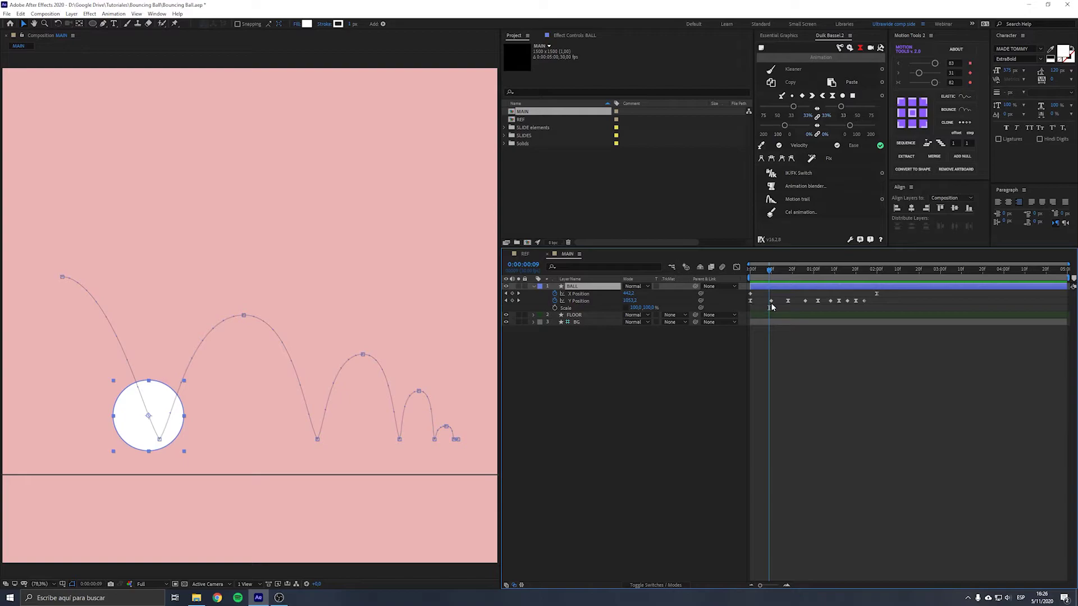
click(554, 308)
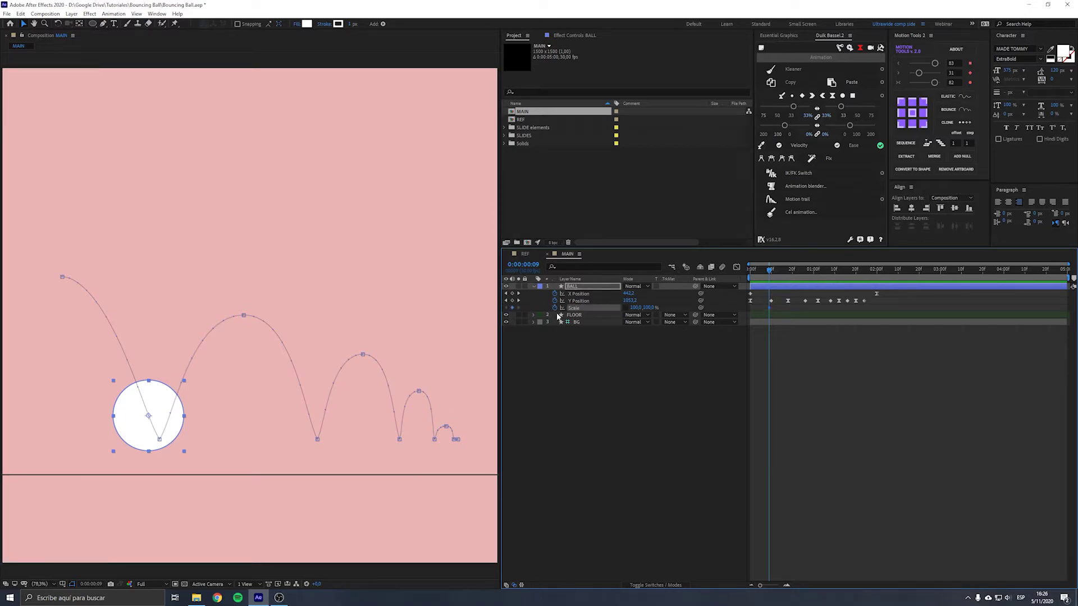
key(Page_Down)
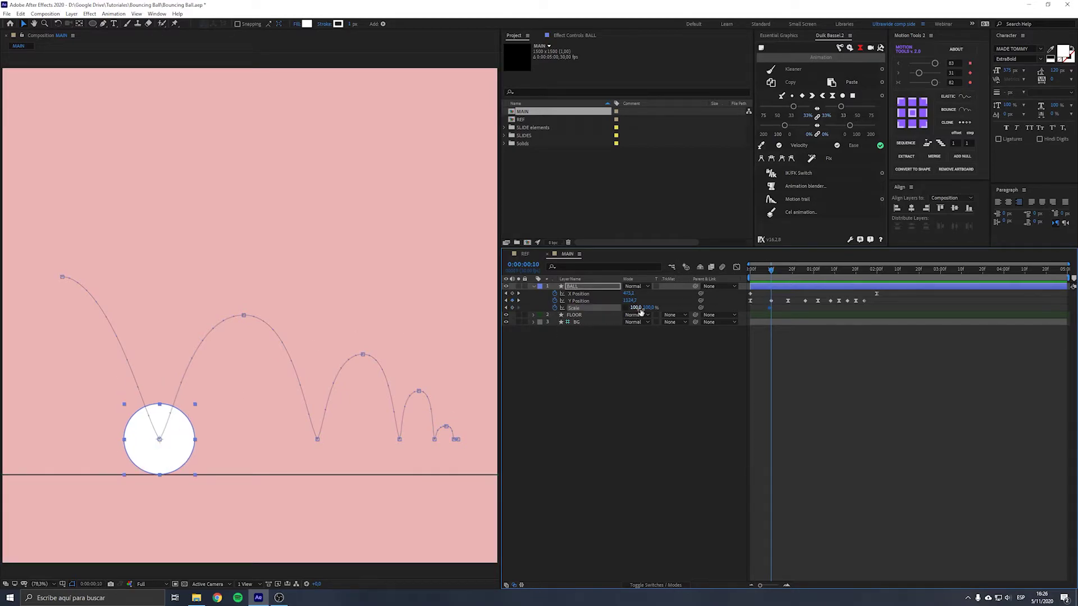
click(650, 307)
text(65)
key(Return)
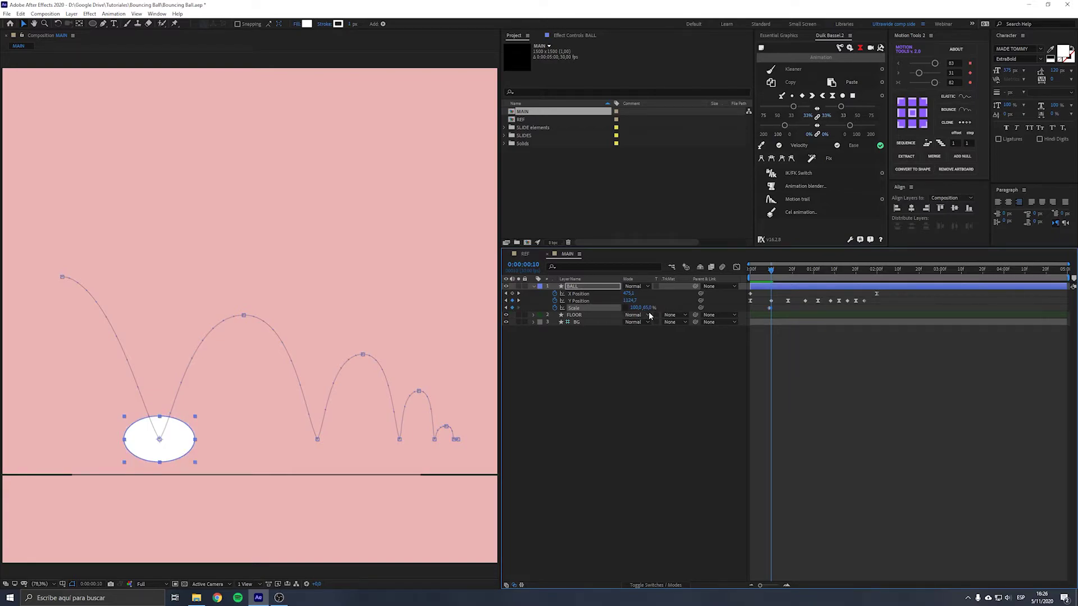
click(639, 309)
text(125)
key(Return)
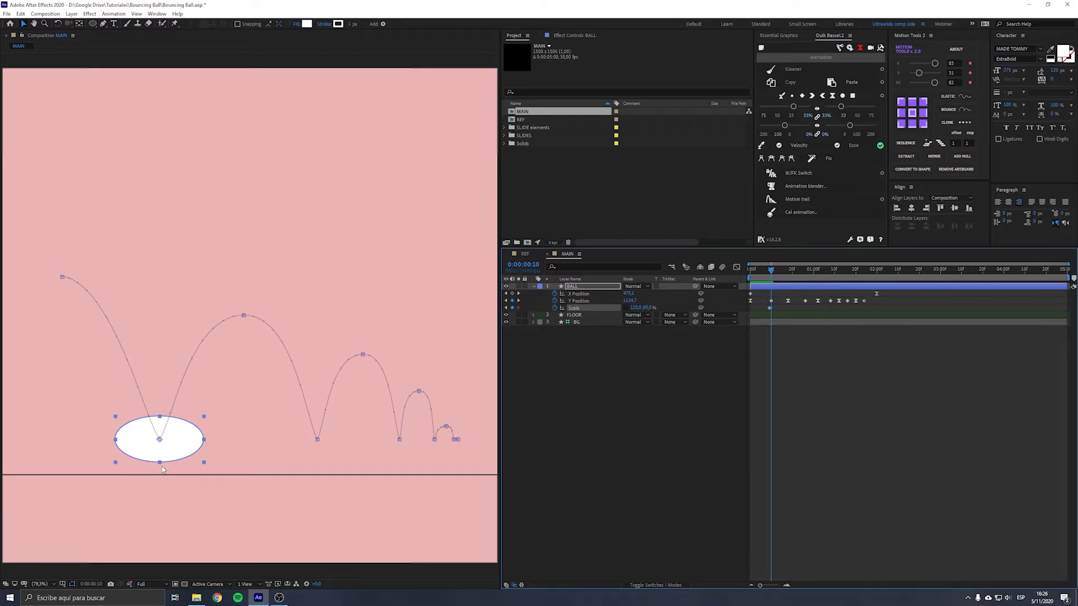
- Lower the squashed ball onto the floor, keep it round after impact, and save
key(shift+Down)
key(shift+Down)
key(shift+Down)
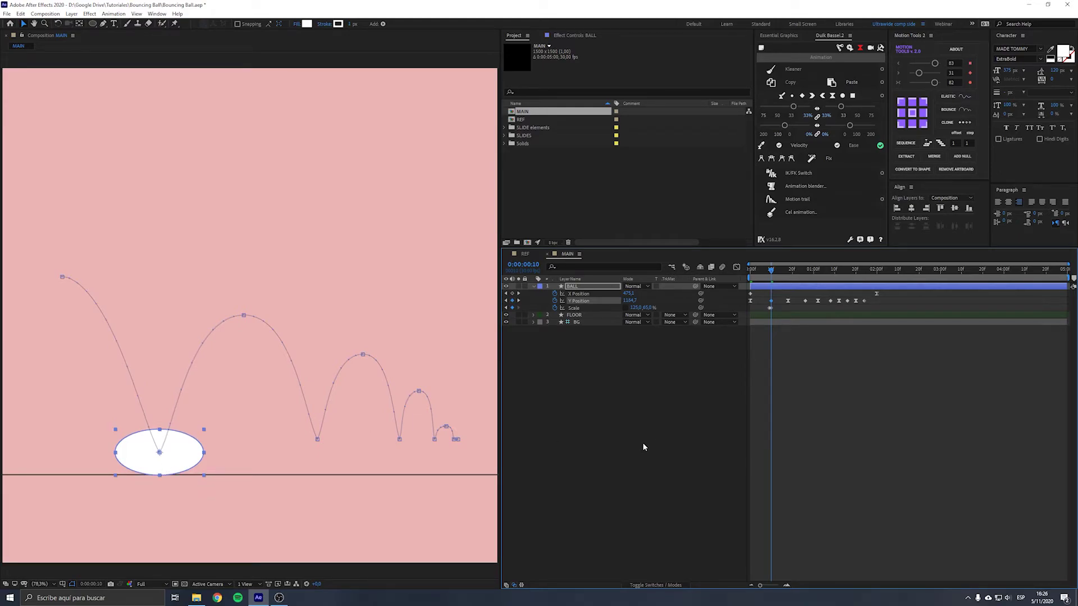
key(Page_Down)
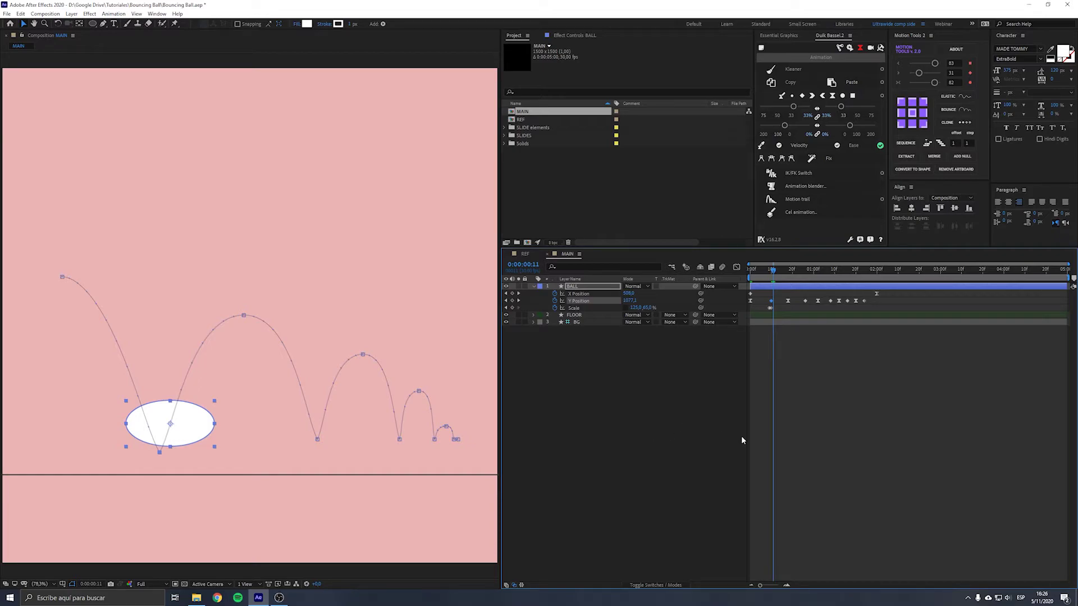
key(equal)
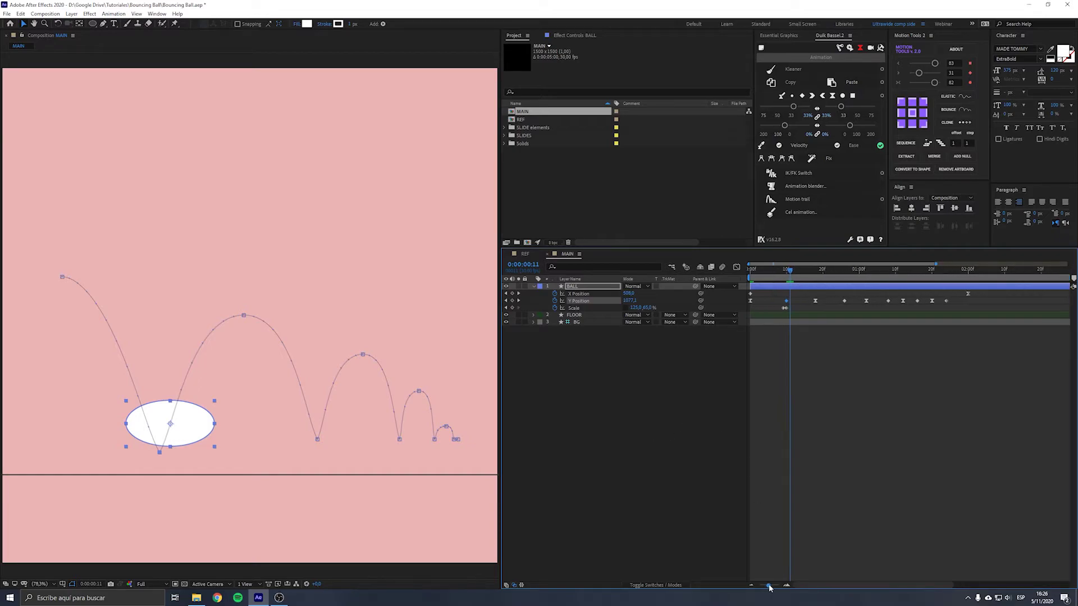
click(783, 309)
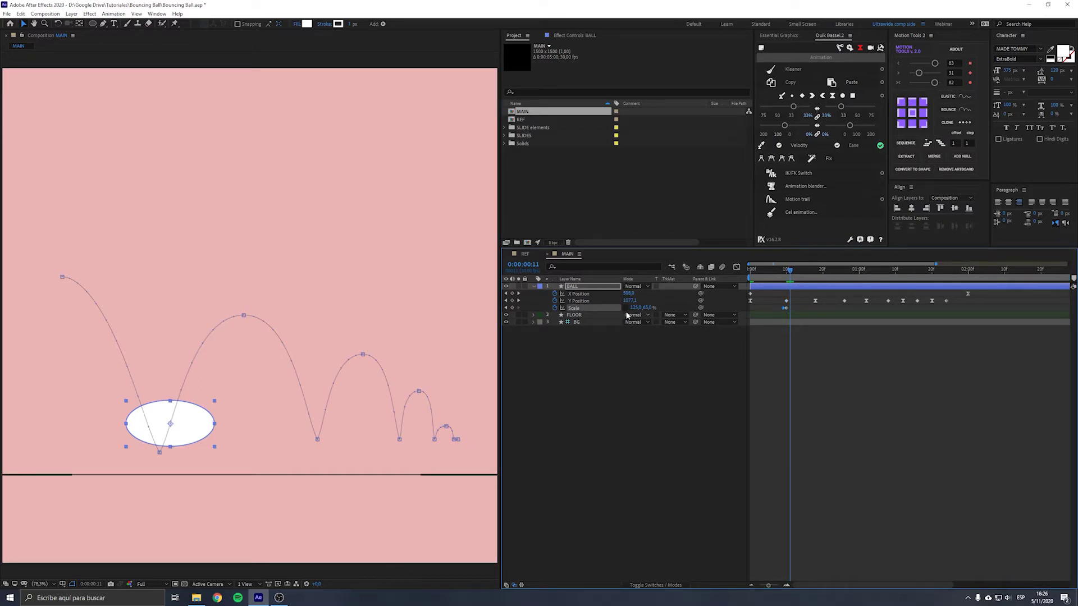
key(ctrl+z)
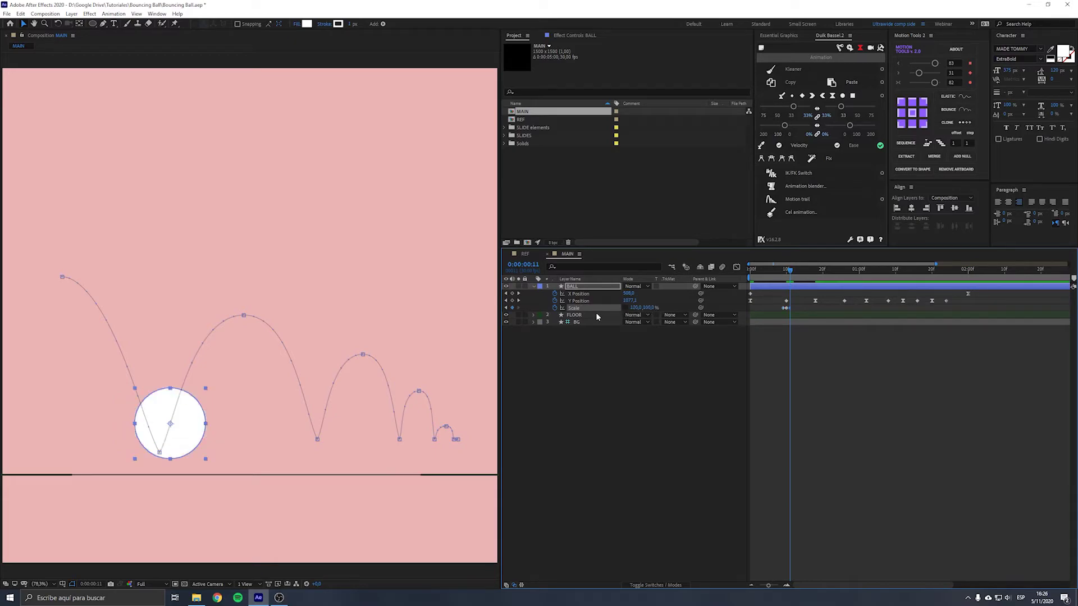
key(ctrl+s)
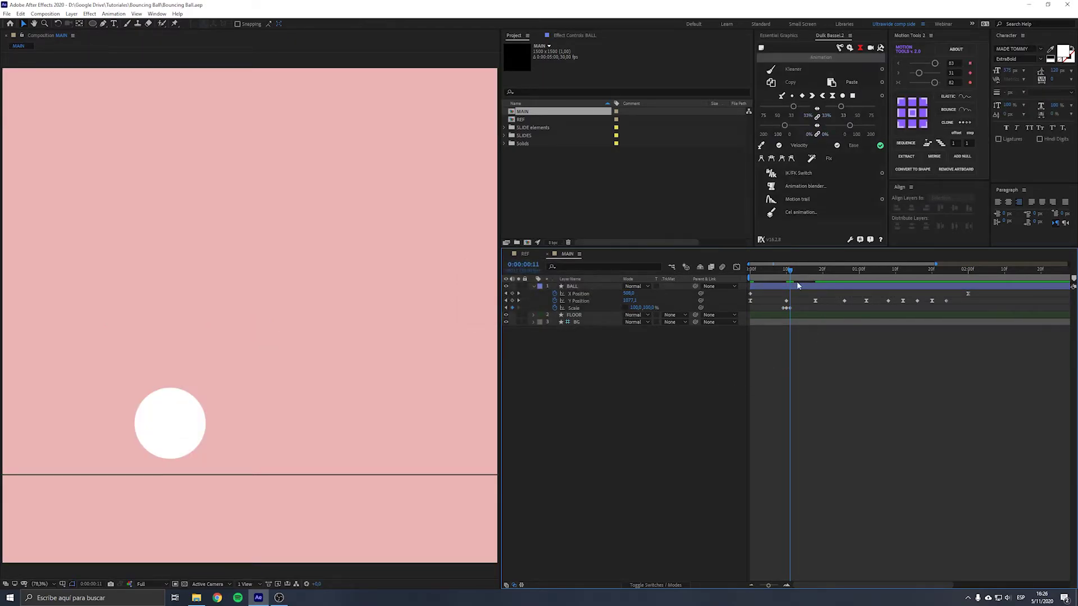
- Paste the three squash Scale keyframes at the second impact and lower the ball to the floor
click(786, 308)
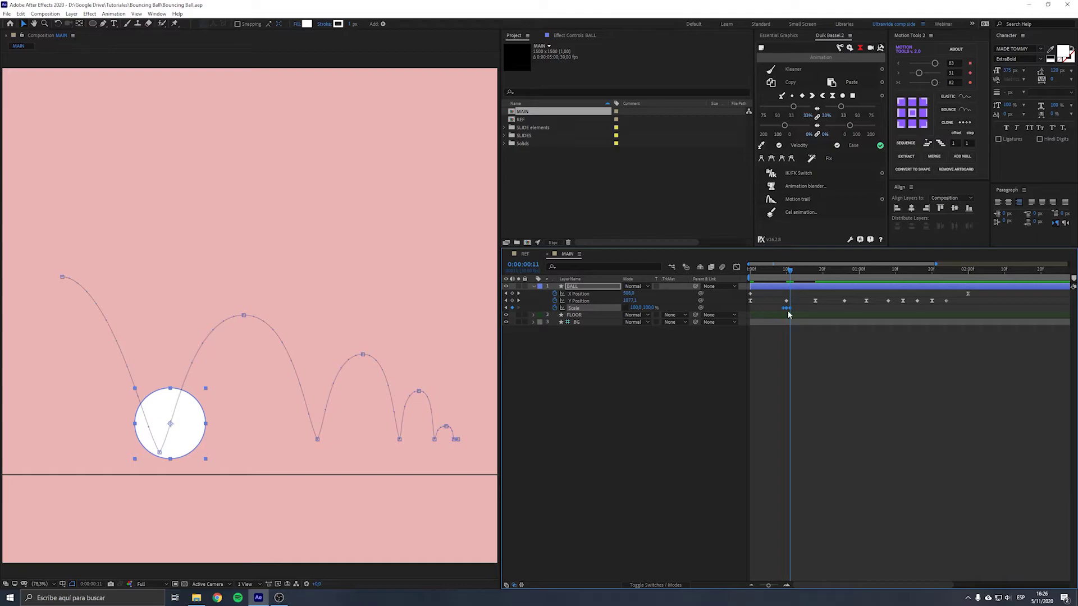
click(845, 275)
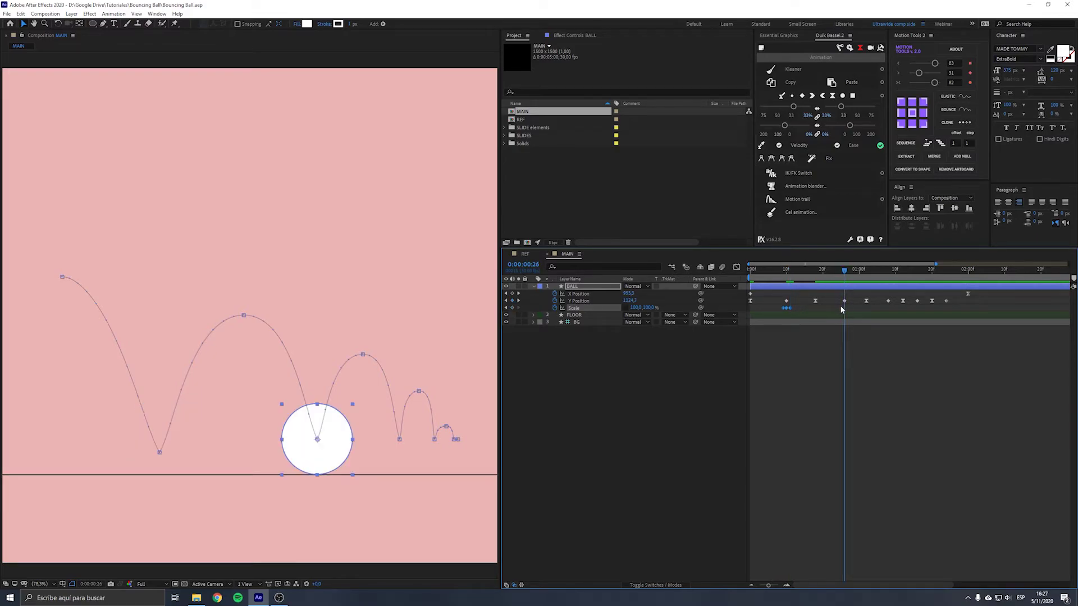
key(ctrl+v)
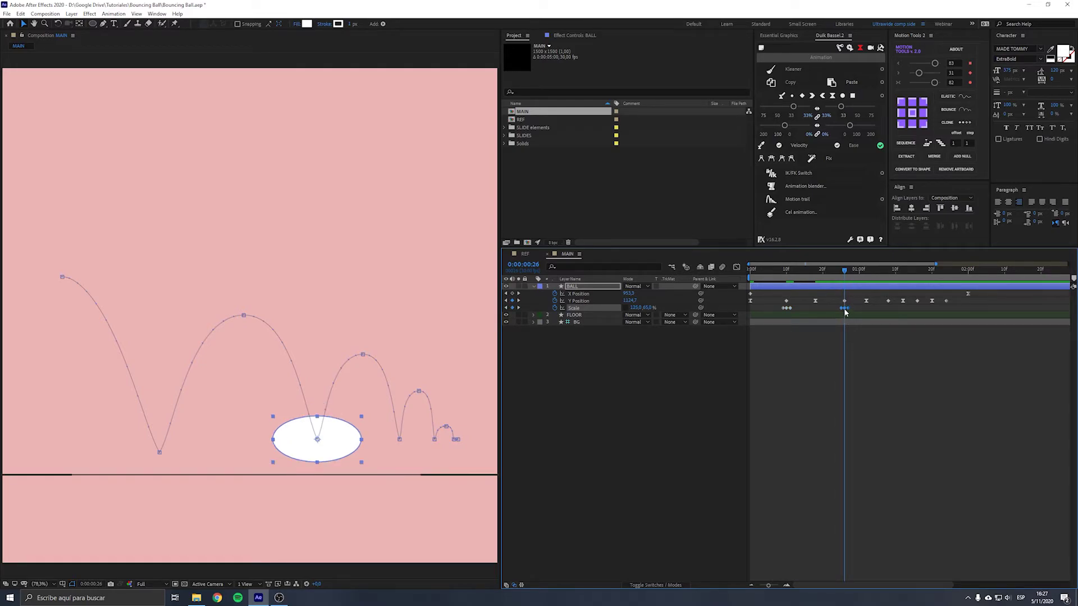
mouse_move(846, 308)
click(849, 288)
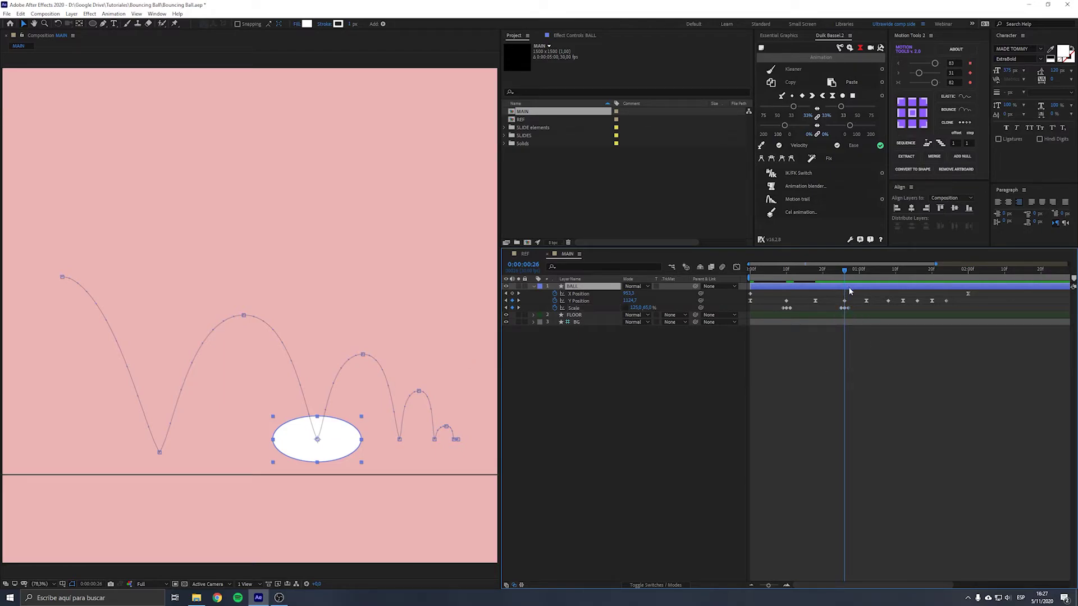
key(Down)
key(Down)
key(Down)
key(Down)
key(Down)
key(Down)
key(Down)
key(Down)
key(Down)
key(Down)
key(Down)
key(Down)
key(Down)
key(Down)
key(Down)
key(Down)
key(Down)
key(Down)
key(Down)
key(Down)
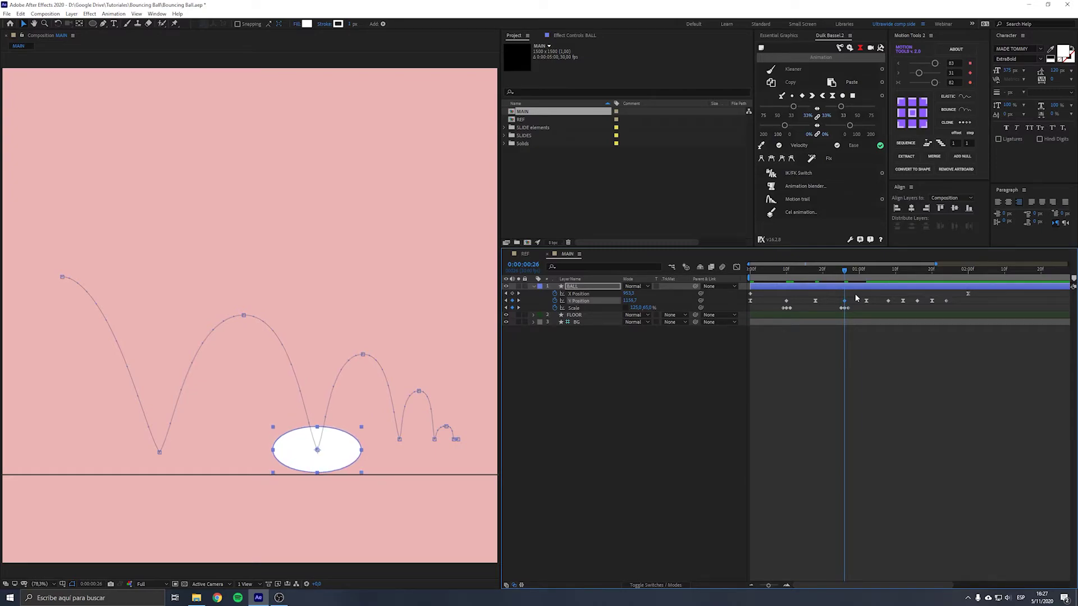
key(Down)
key(Down)
key(Down)
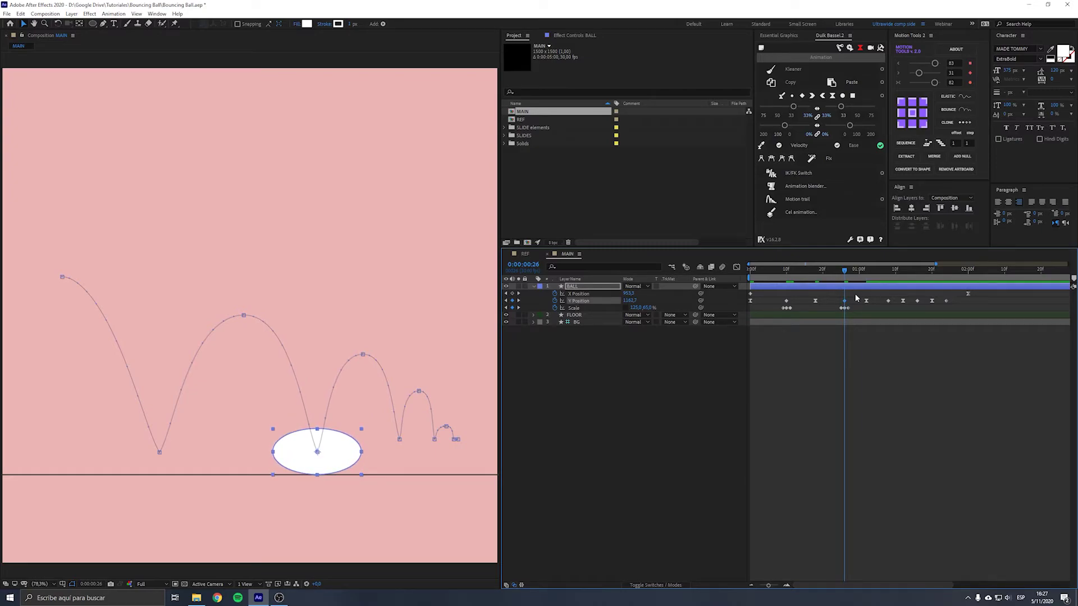
click(888, 272)
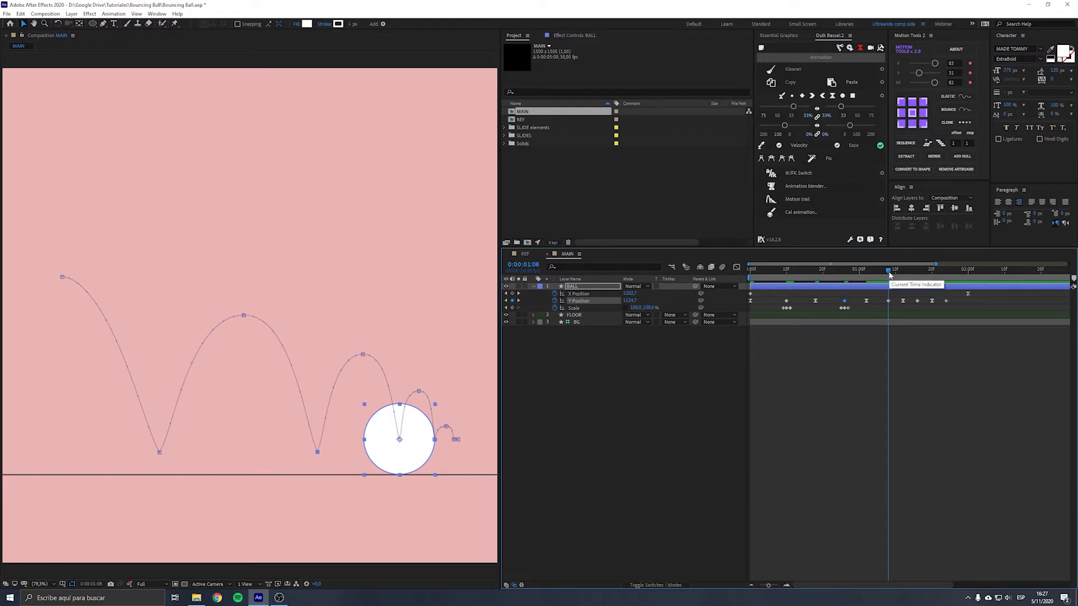
- Review the pasted squash keyframes and the ball's pose near the last impact
key(Return)
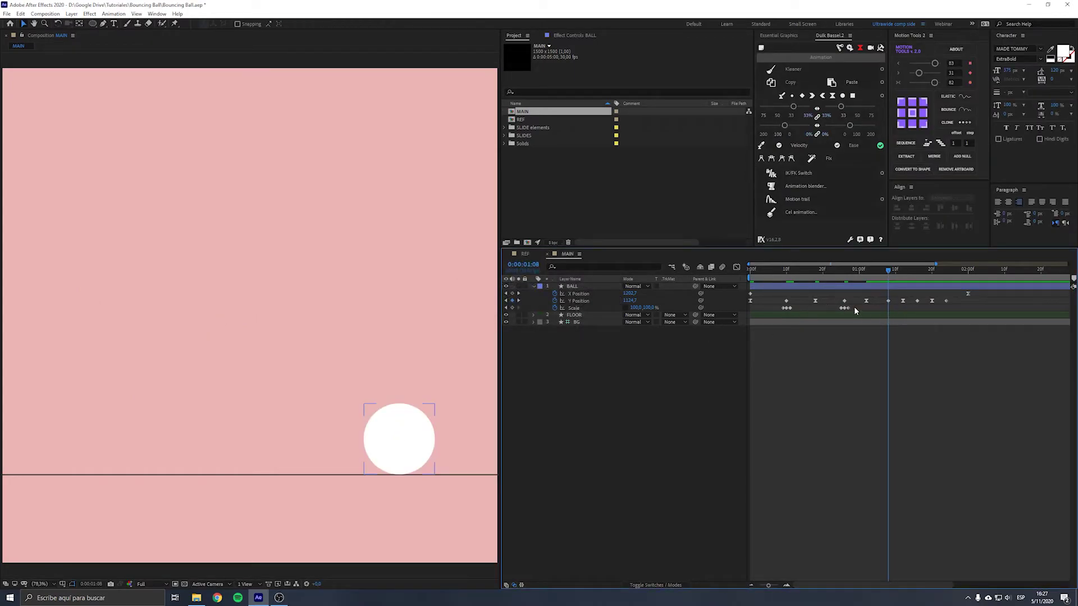
key(space)
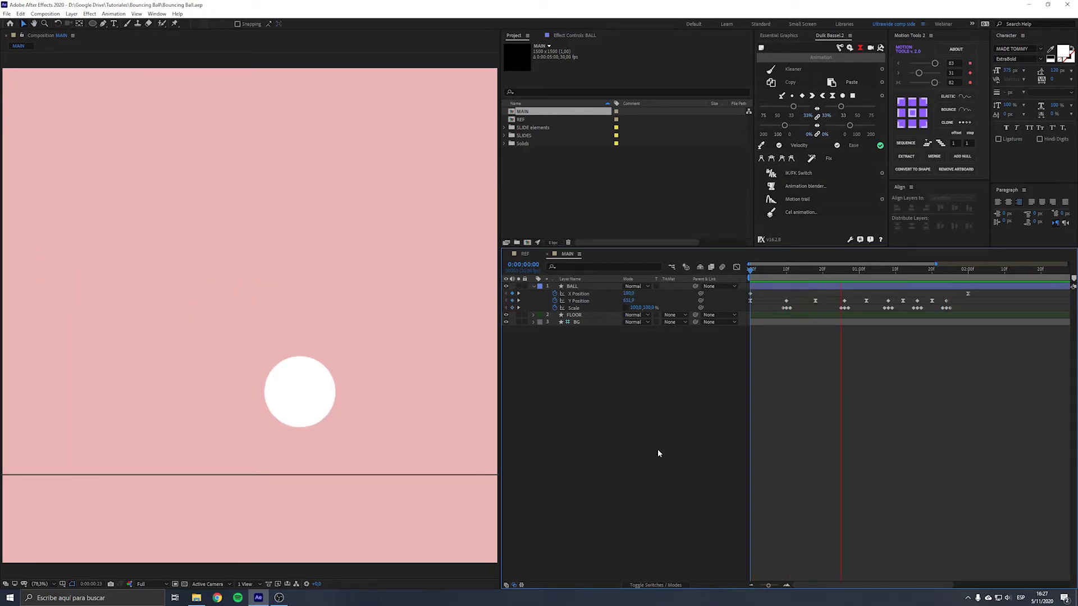
drag(768, 270, 946, 277)
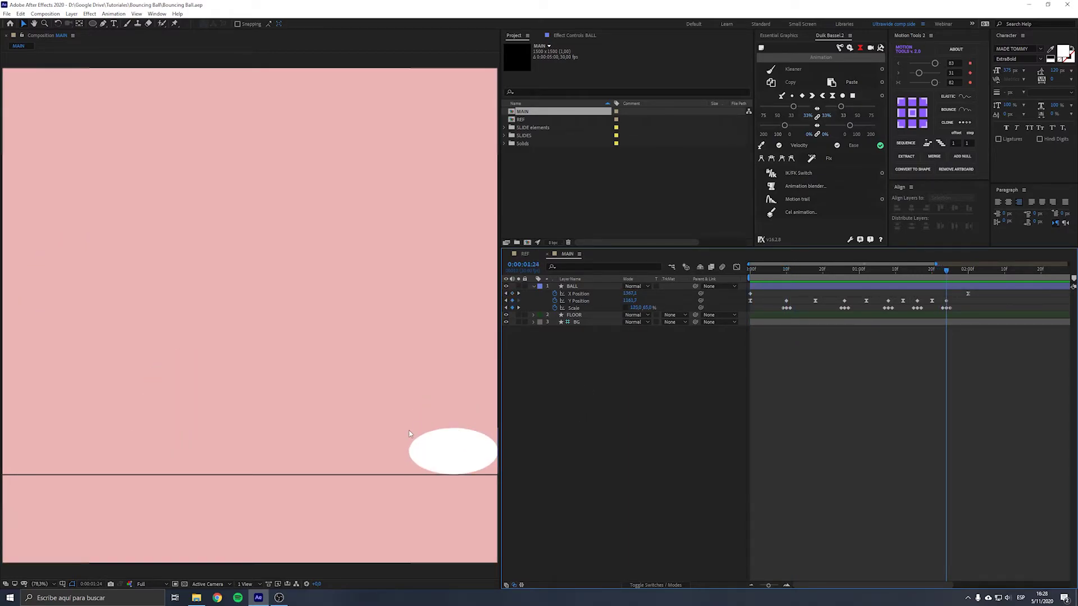
drag(963, 306, 935, 316)
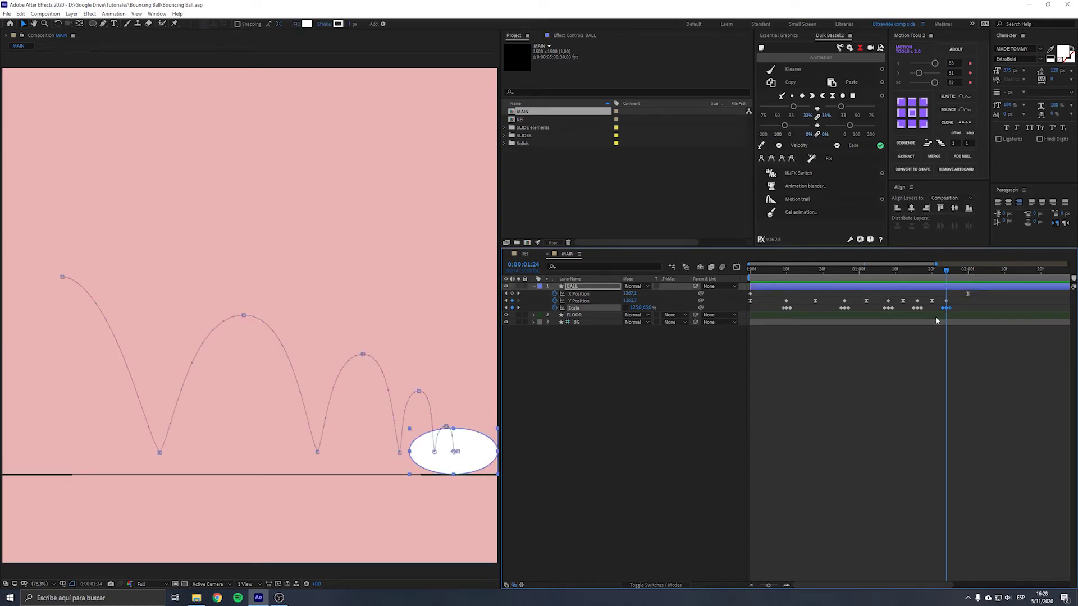
click(887, 434)
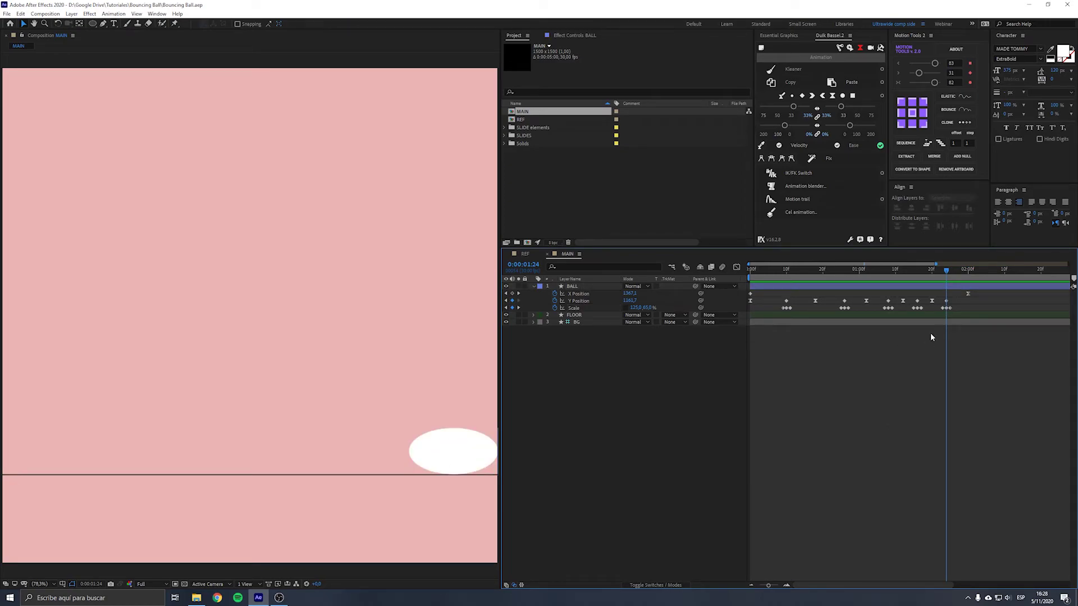
drag(943, 282, 943, 283)
click(948, 268)
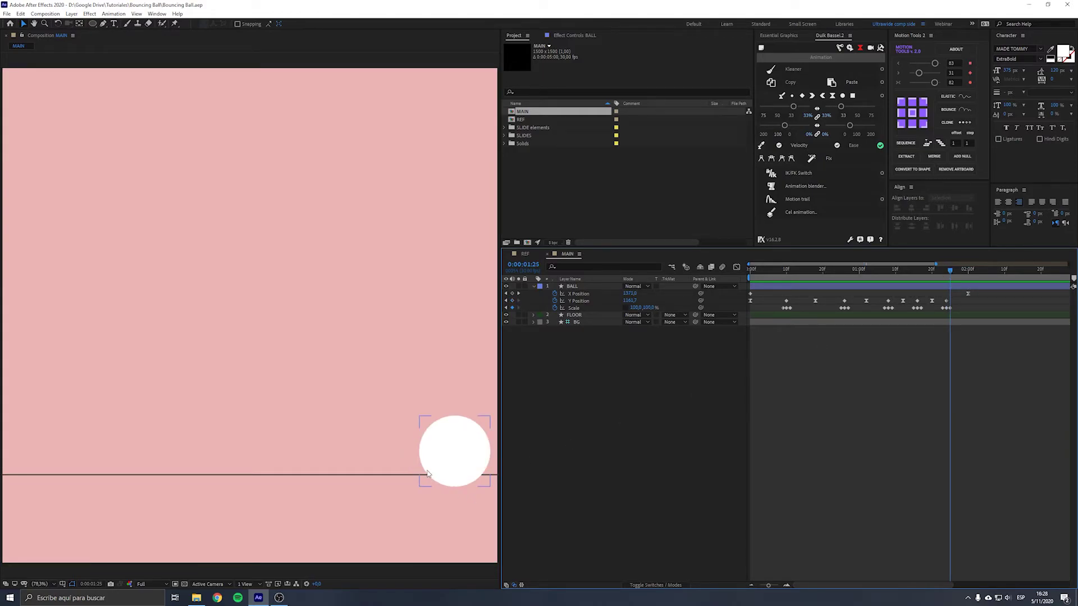
key(Page_Up)
key(Page_Up)
key(Page_Up)
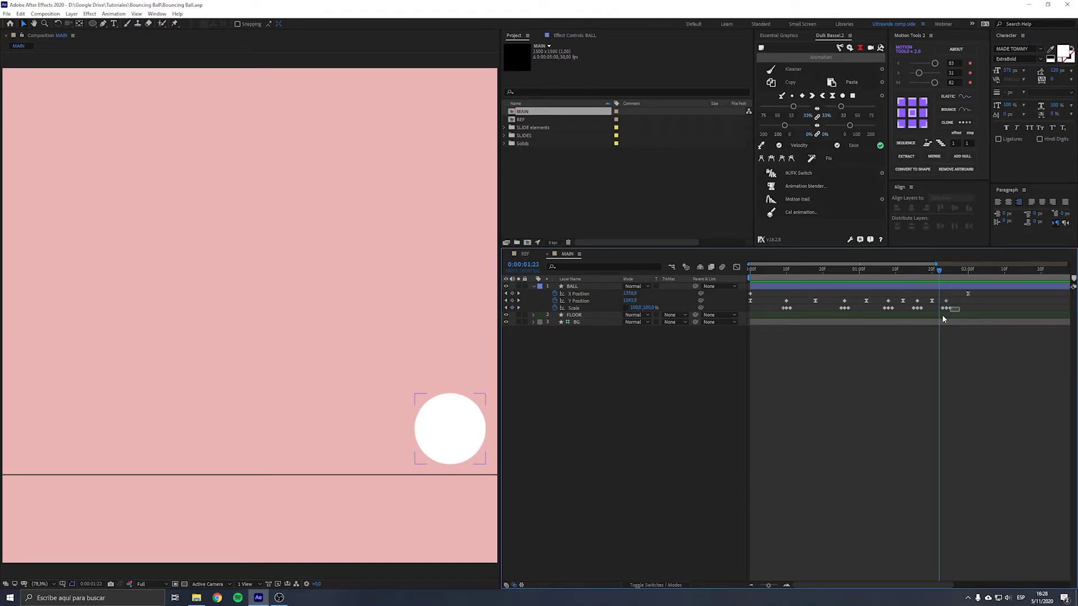
- Delete the extra squash Scale keyframes at the end, preview the bounce, and save
drag(955, 303, 942, 324)
key(Delete)
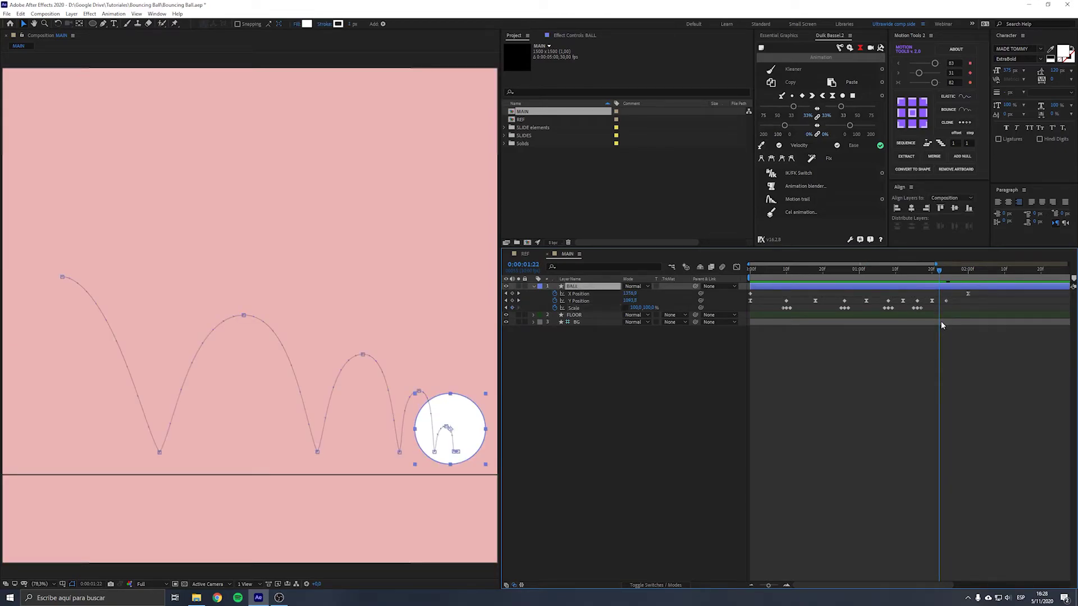
click(737, 373)
key(ctrl+s)
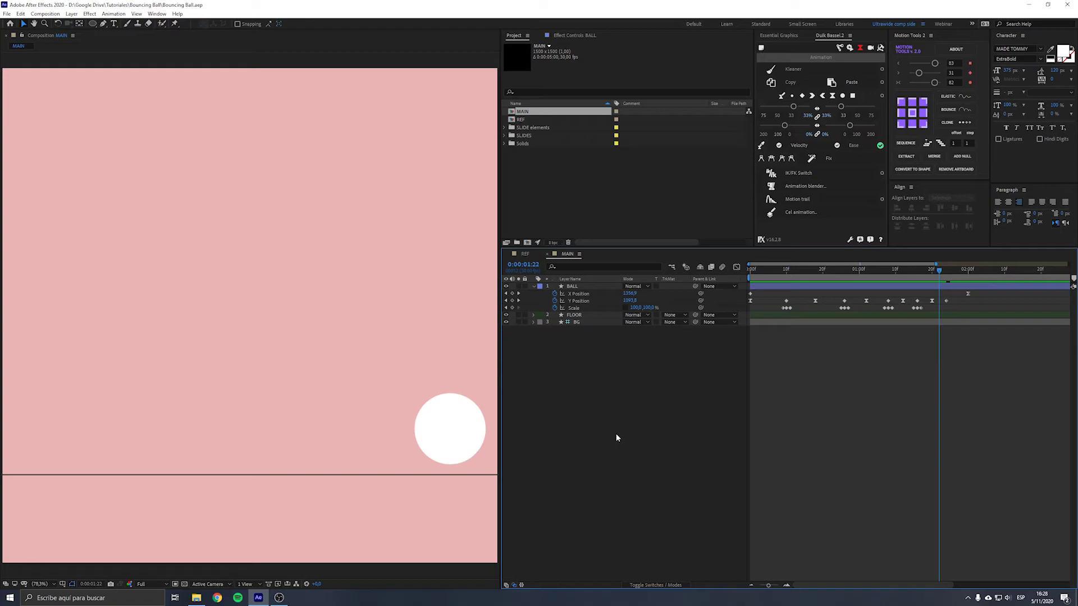
key(space)
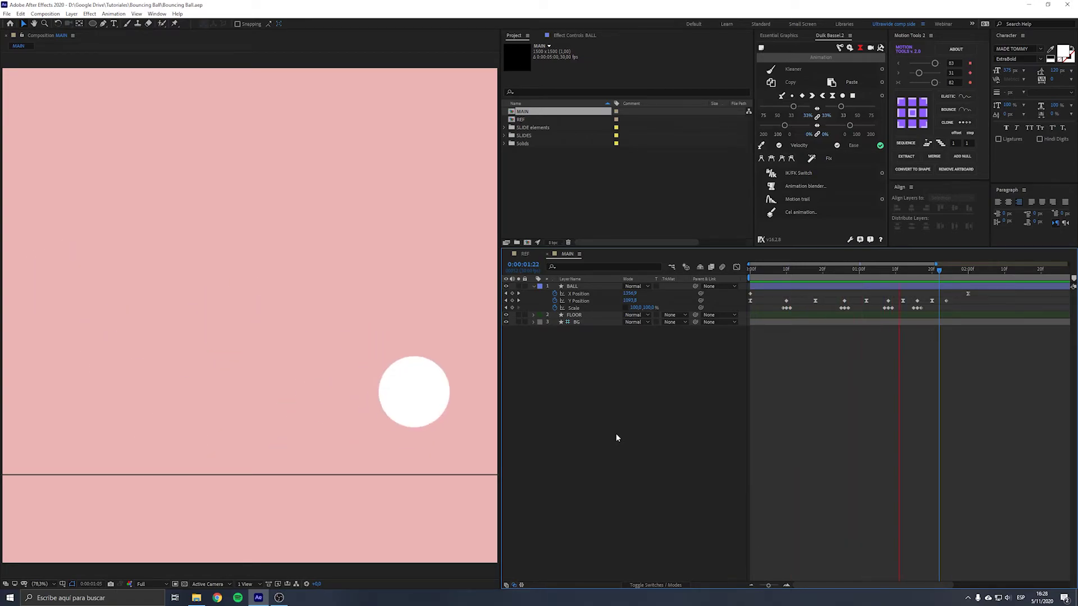
key(space)
key(ctrl+s)
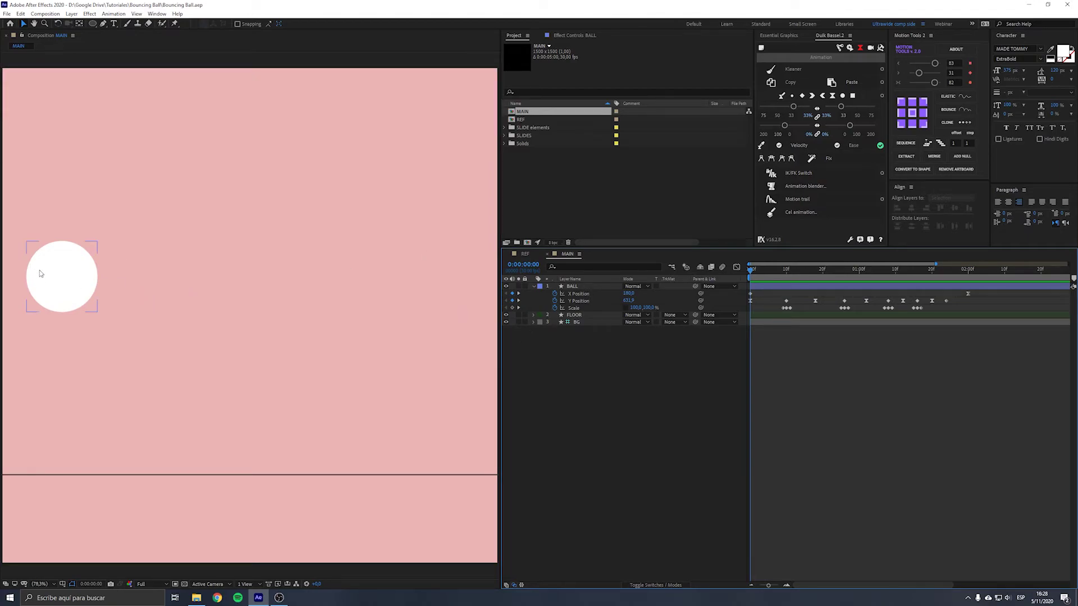
- Apply the Echo effect to BALL through the effect search and check it at frame 4
click(573, 288)
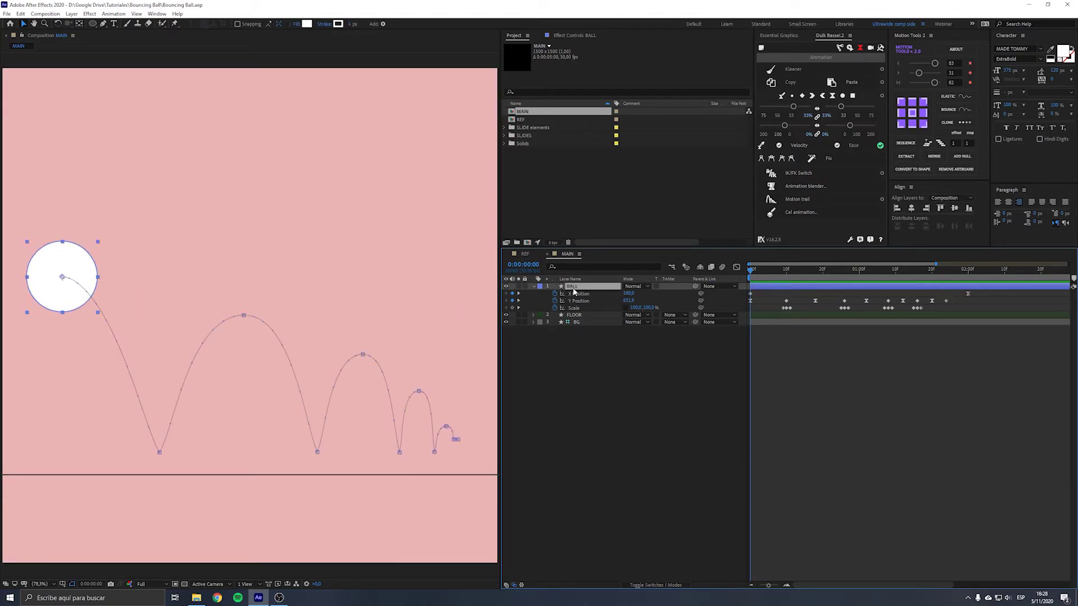
key(ctrl+space)
text(echo)
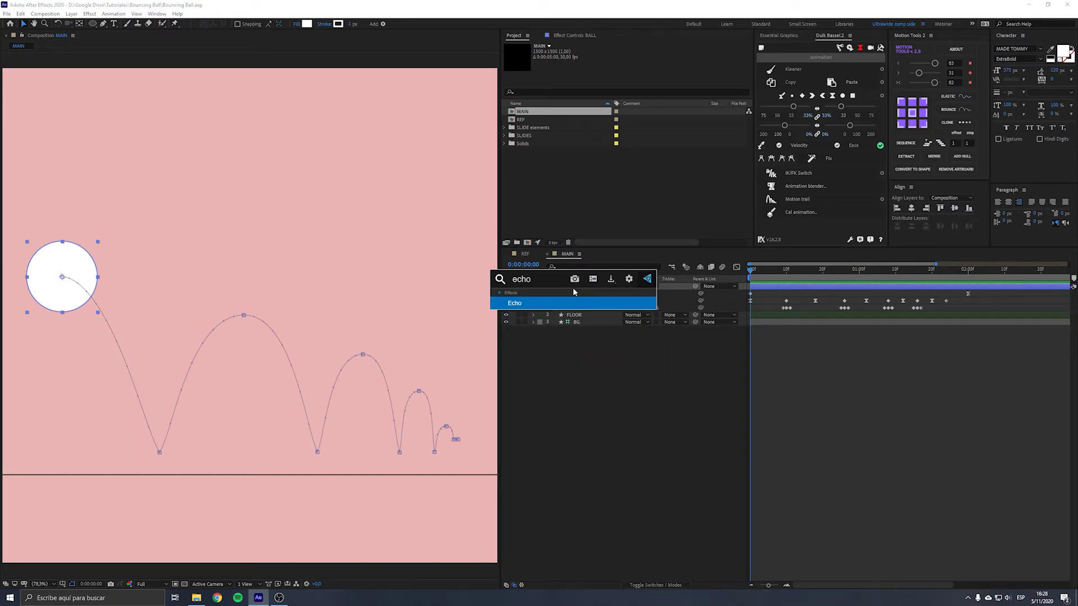
key(Return)
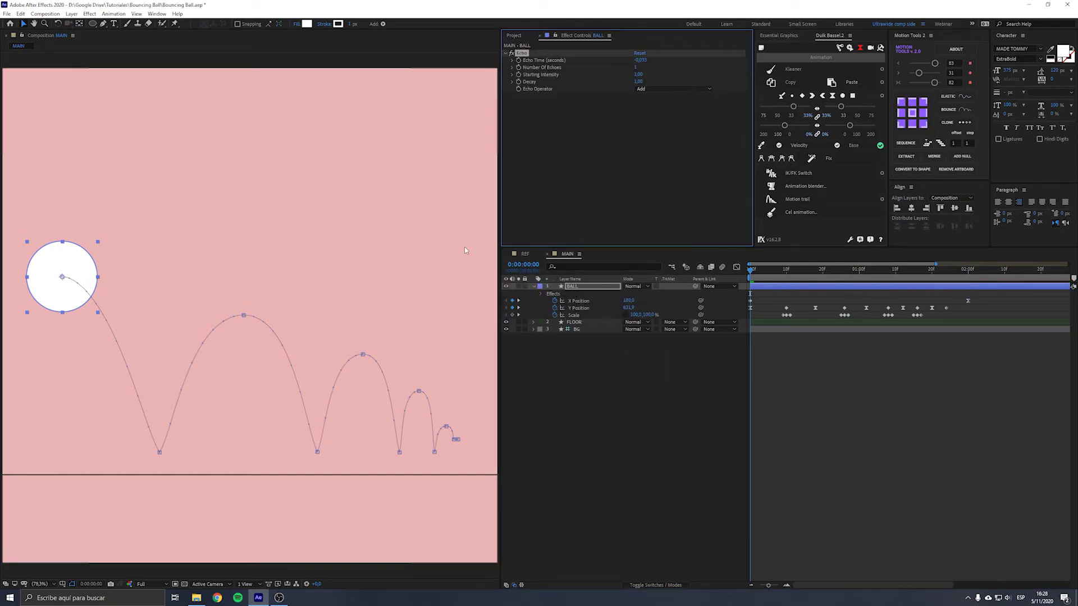
drag(752, 272, 764, 274)
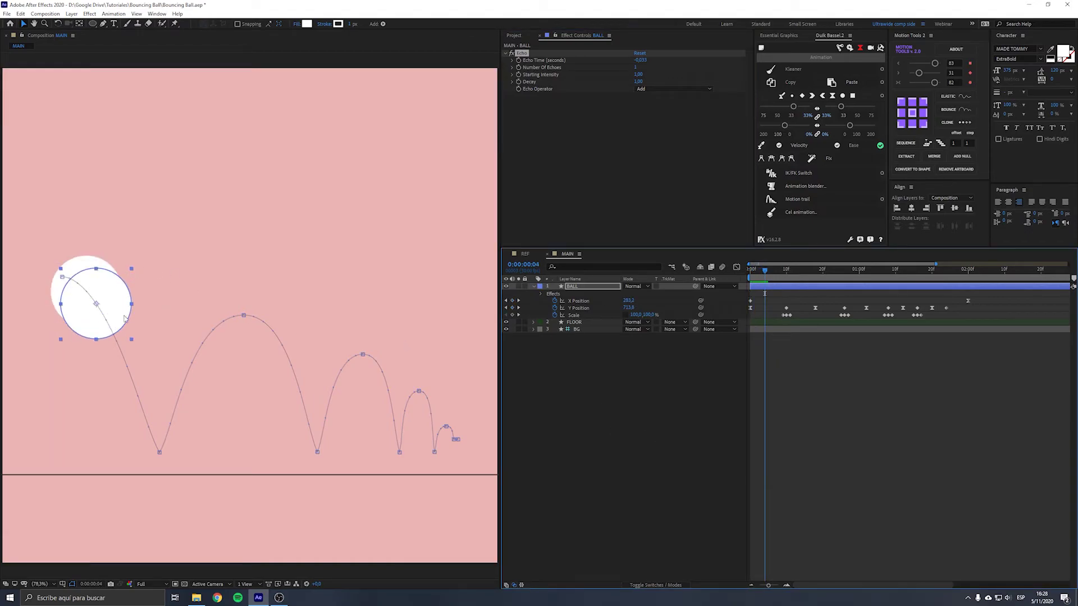
click(696, 414)
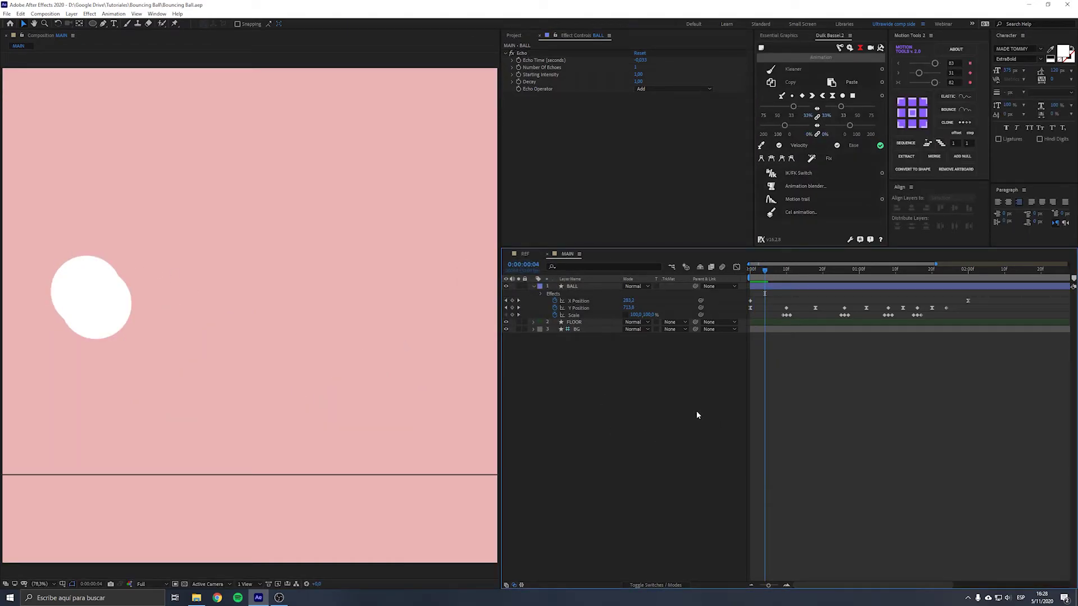
click(673, 308)
drag(765, 270, 735, 271)
click(598, 288)
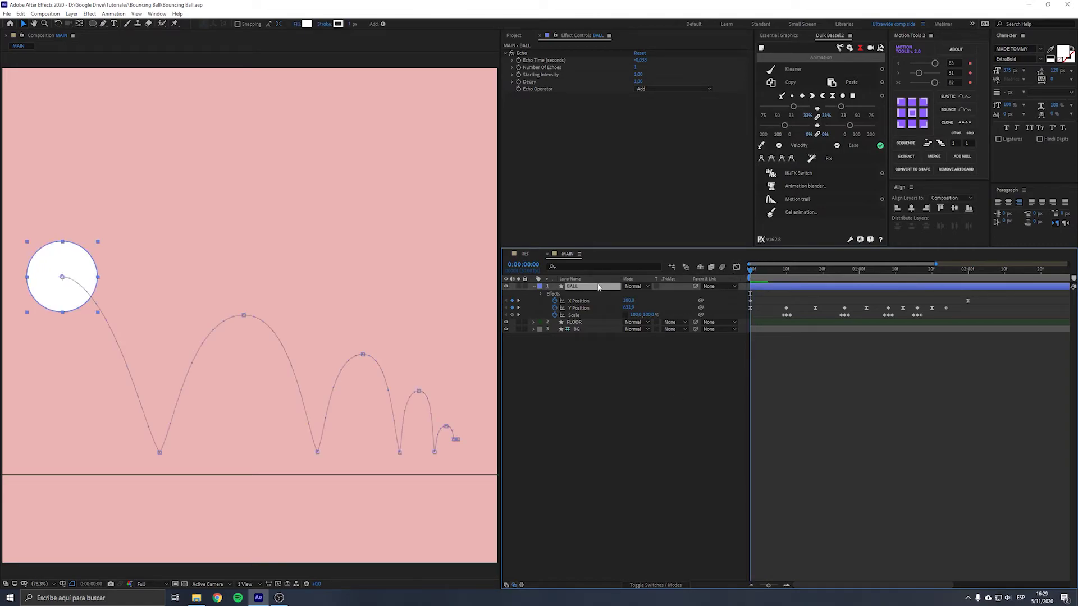
- Set Echo Operator to Maximum and Echo Time to -0,004 seconds, then inspect frame 3
click(646, 89)
click(651, 109)
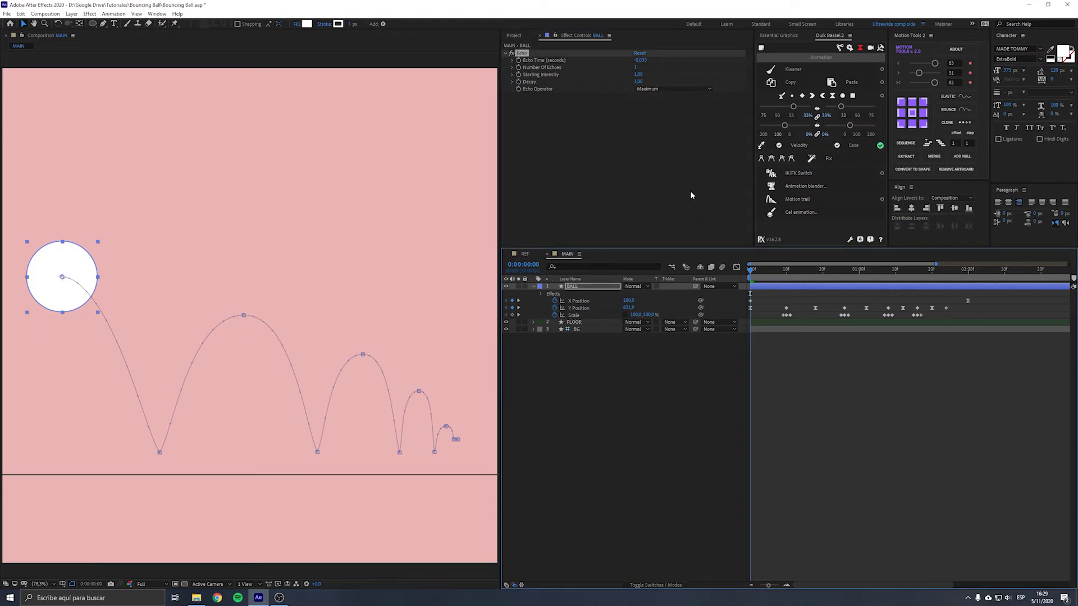
click(642, 60)
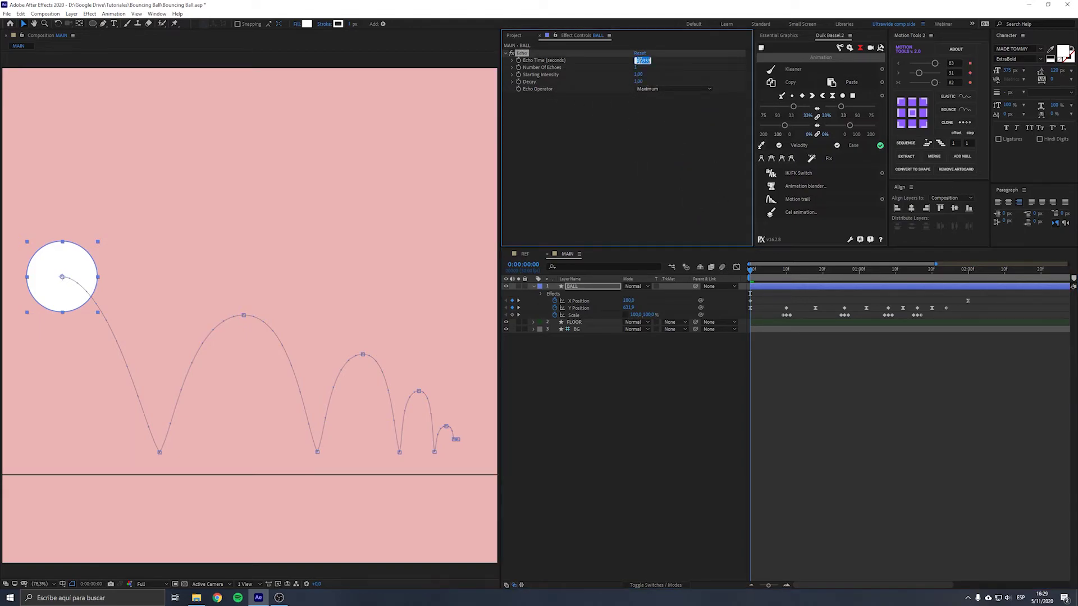
key(BackSpace)
text(-0,004)
click(568, 400)
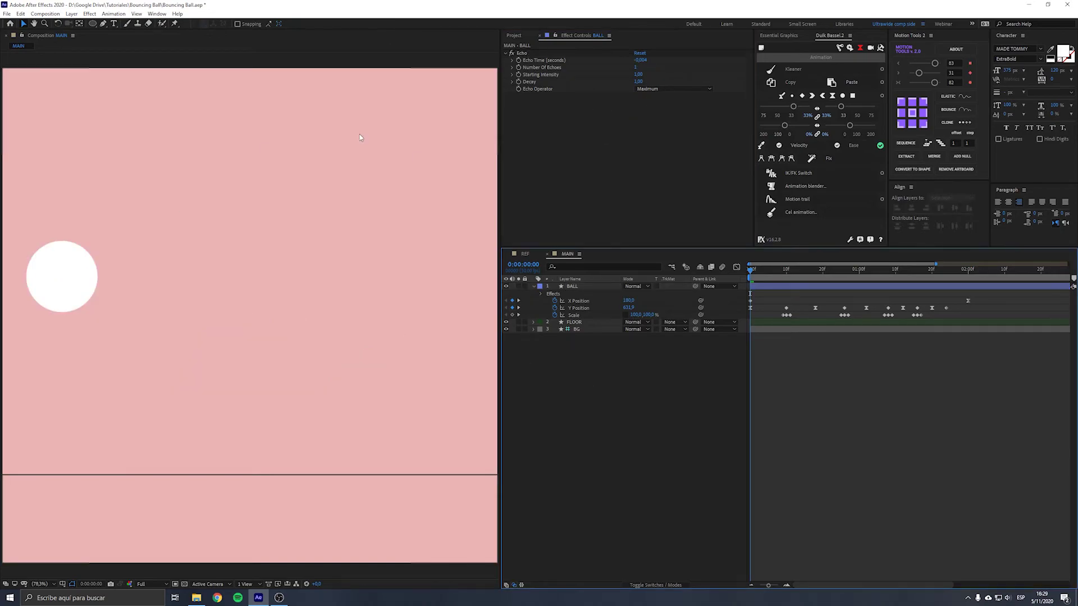
drag(756, 268, 768, 274)
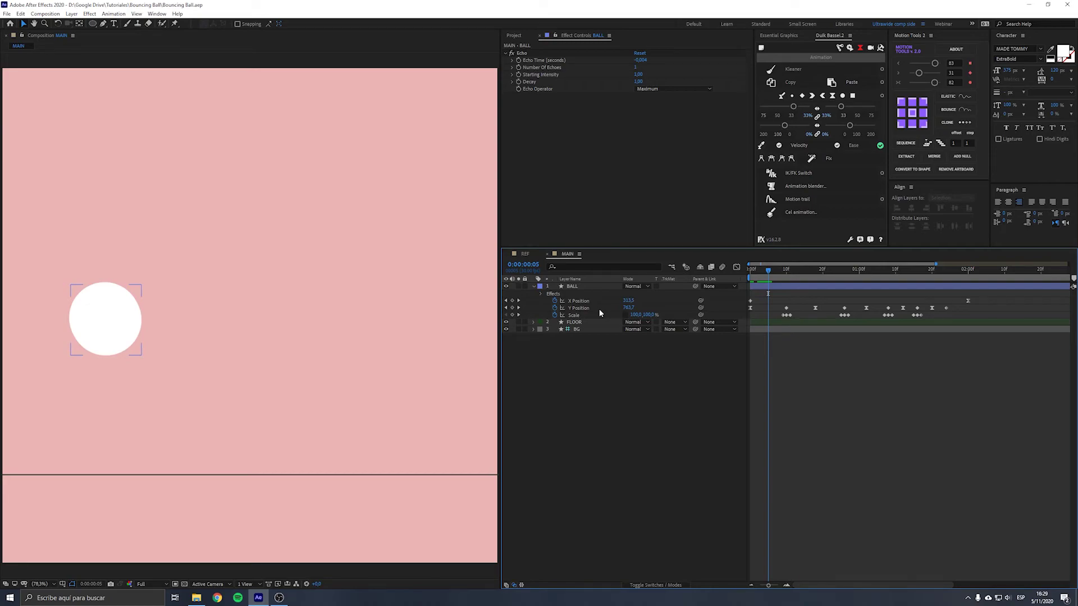
- Raise Number Of Echoes from 1 to 11 and scrub the timeline to check the white smear
drag(636, 67, 735, 314)
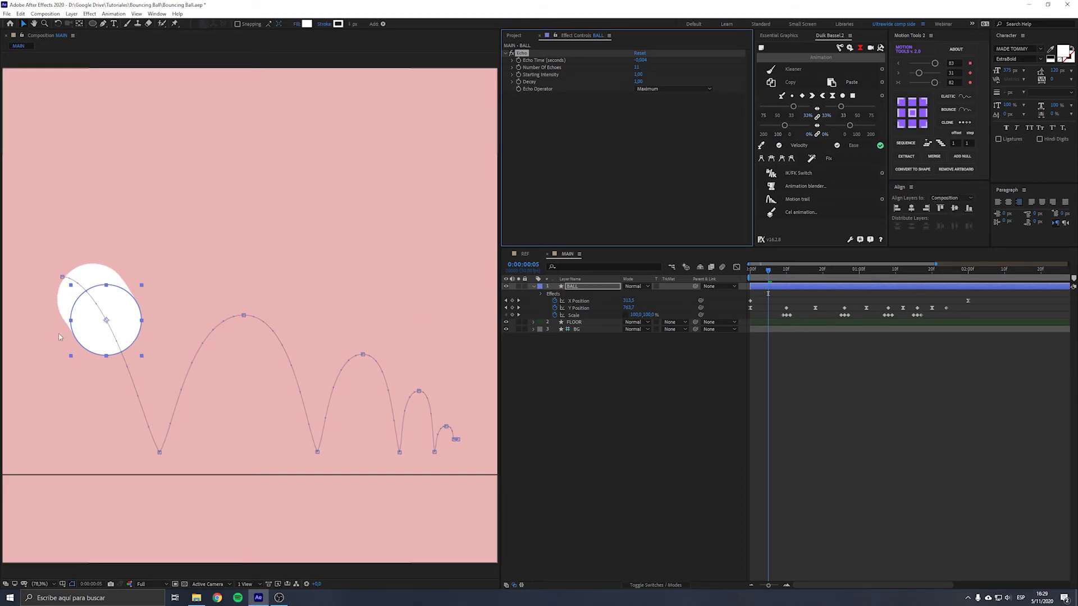
mouse_move(767, 270)
mouse_down()
mouse_move(750, 270)
mouse_move(772, 275)
mouse_up()
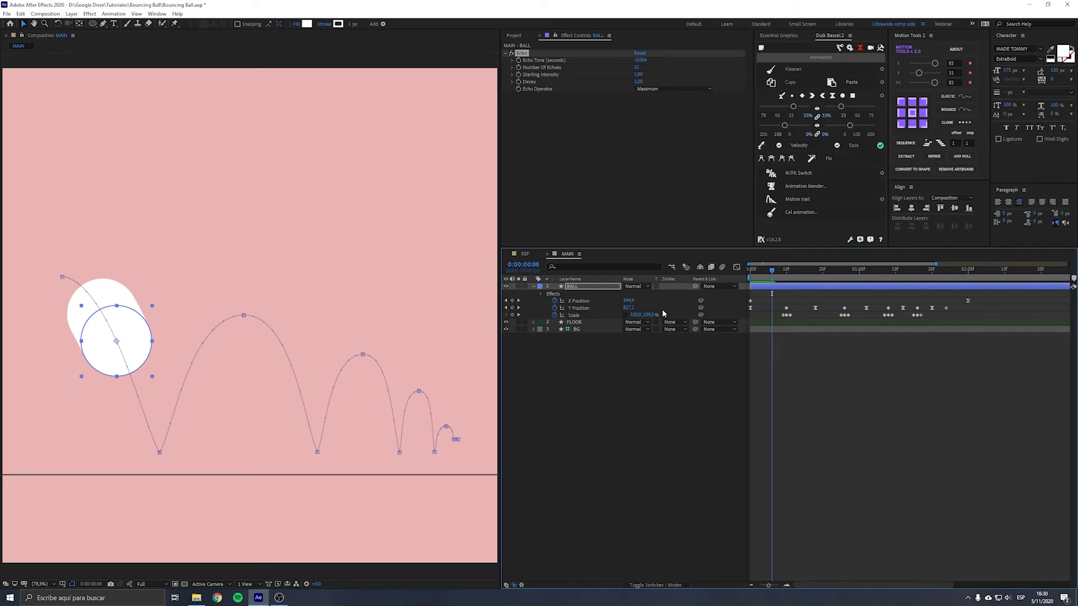
click(680, 371)
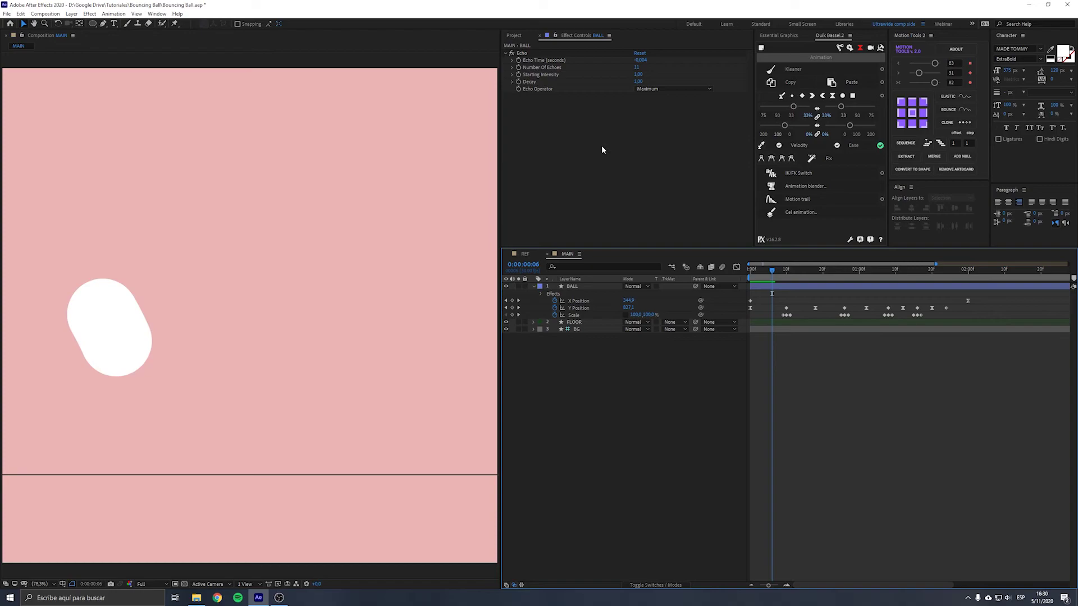
- Drive Number Of Echoes with the expression Math.abs(transform.yPosition.speed/350)
alt+click(519, 68)
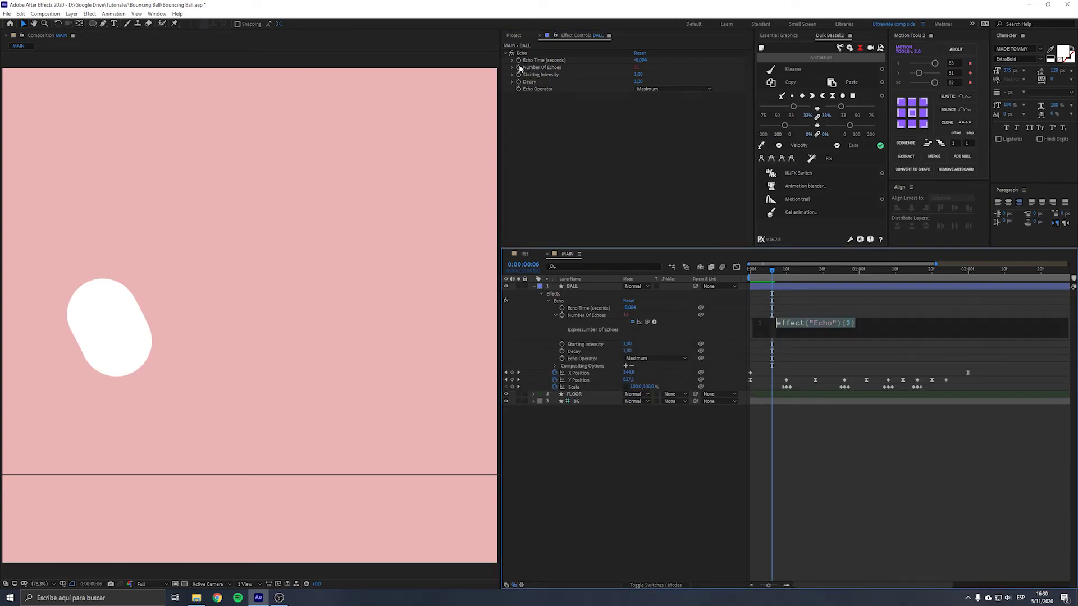
text(Math.abs(transform.yPosition.speed/350))
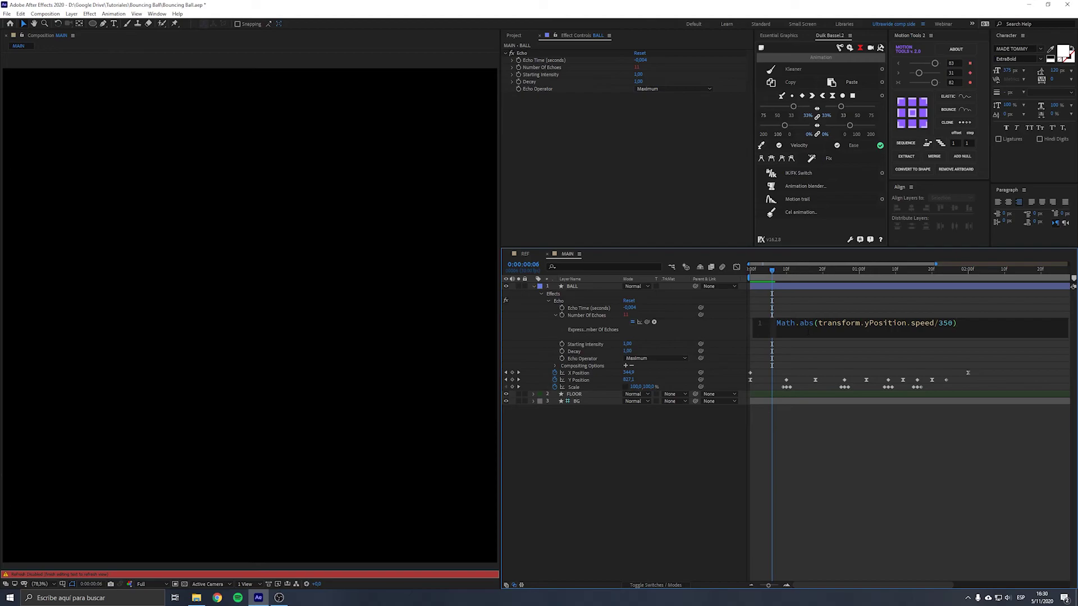
key(Left)
key(Left)
key(Left)
key(Left)
key(Left)
key(shift+Left)
key(shift+Left)
key(shift+Left)
key(shift+Left)
key(shift+Left)
key(shift+Left)
key(shift+Left)
key(shift+Left)
key(shift+Left)
key(shift+Left)
key(shift+Left)
key(shift+Left)
key(shift+Left)
key(shift+Left)
key(shift+Left)
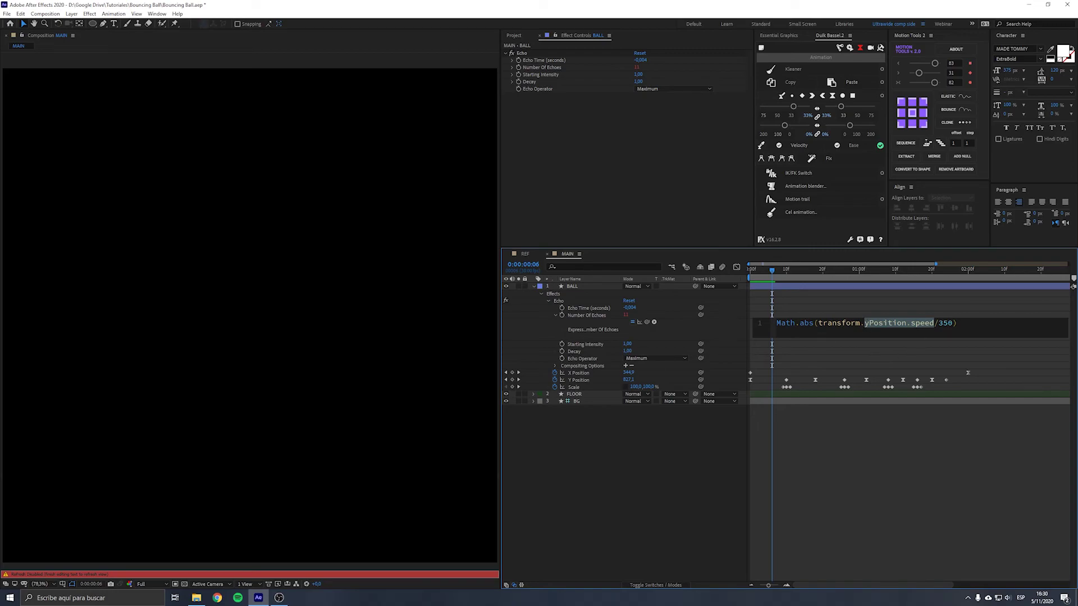
click(638, 469)
- Preview the speed-driven trail and inspect how it stretches at frames 5 and 9
key(space)
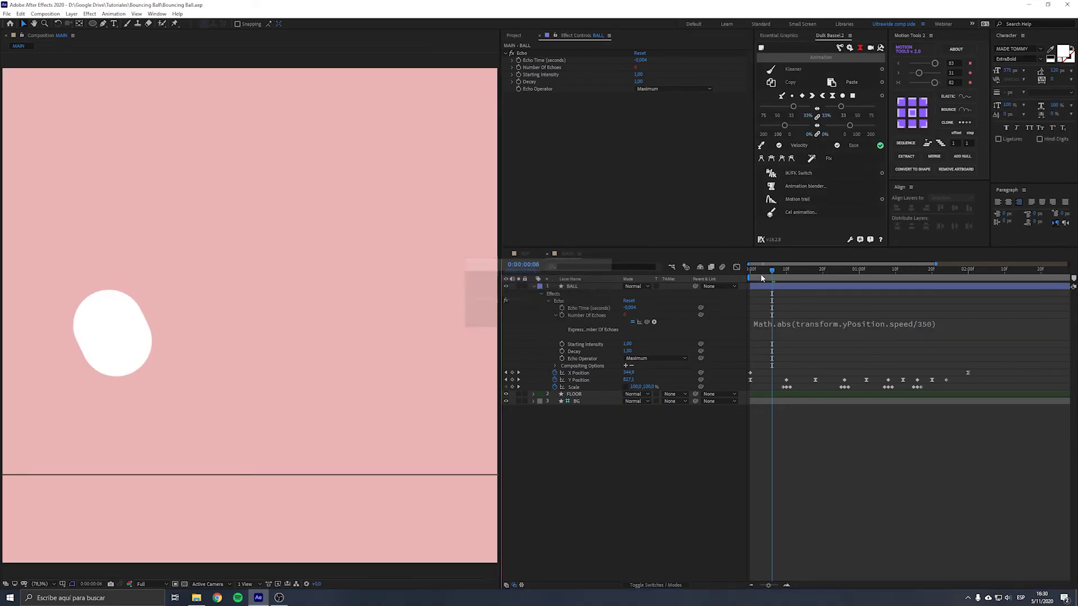
drag(769, 267, 757, 275)
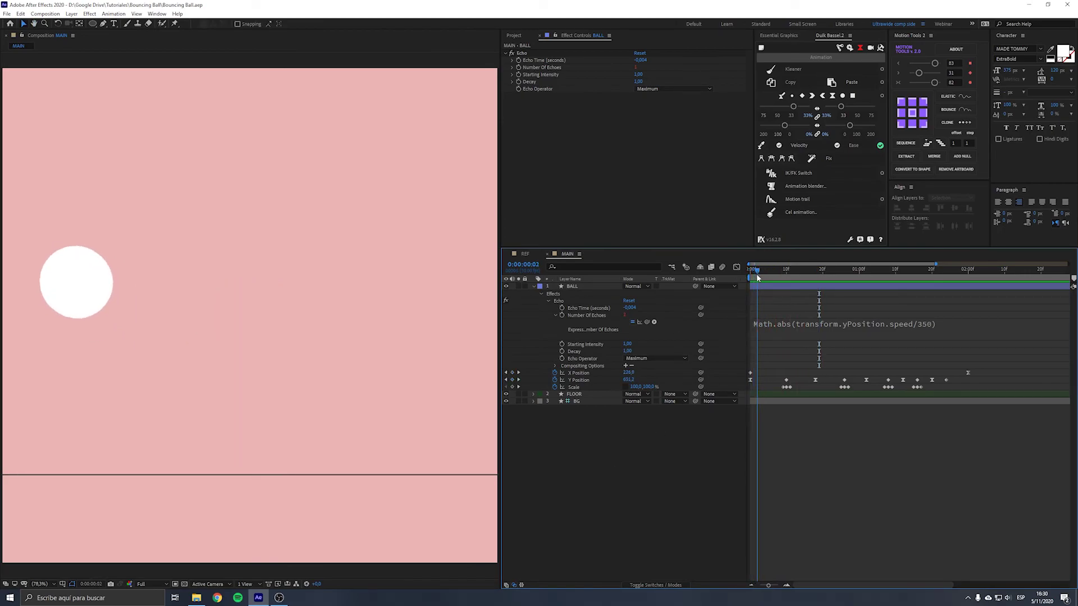
click(83, 254)
drag(761, 273, 771, 275)
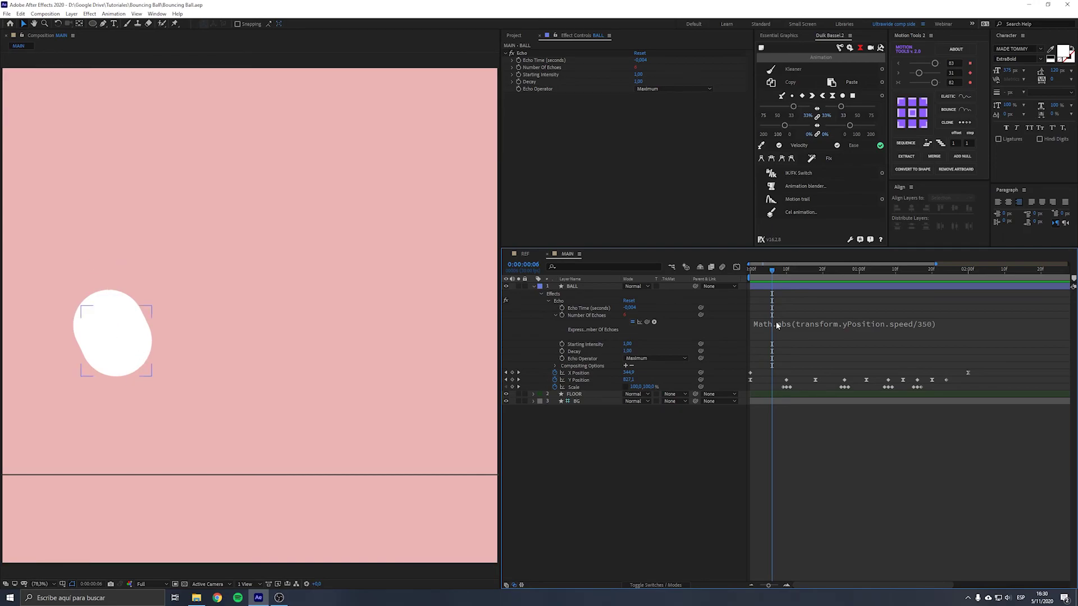
drag(772, 269, 786, 275)
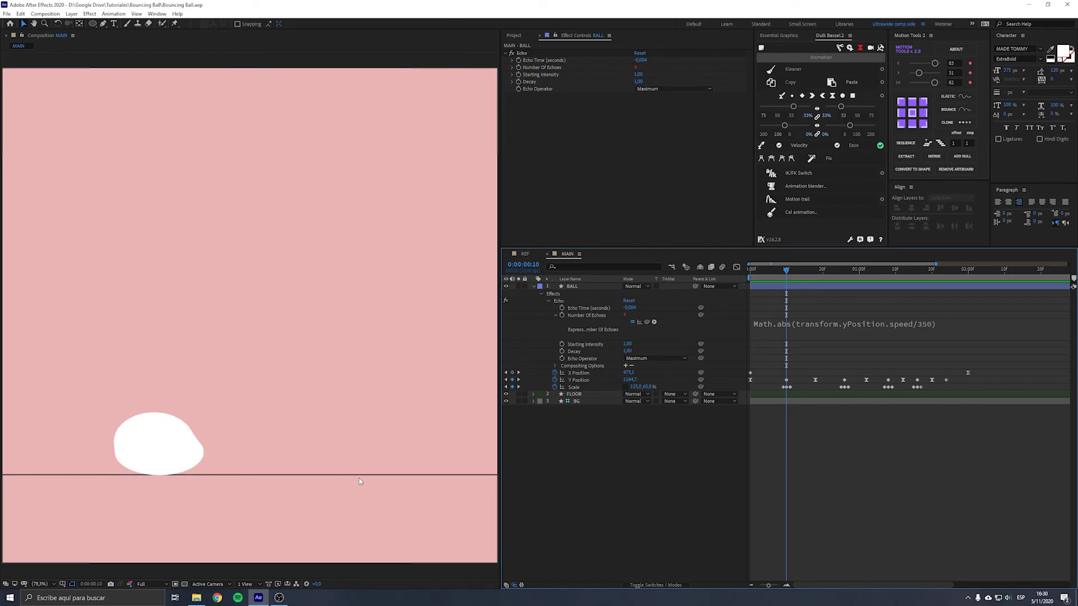
key(space)
key(space)
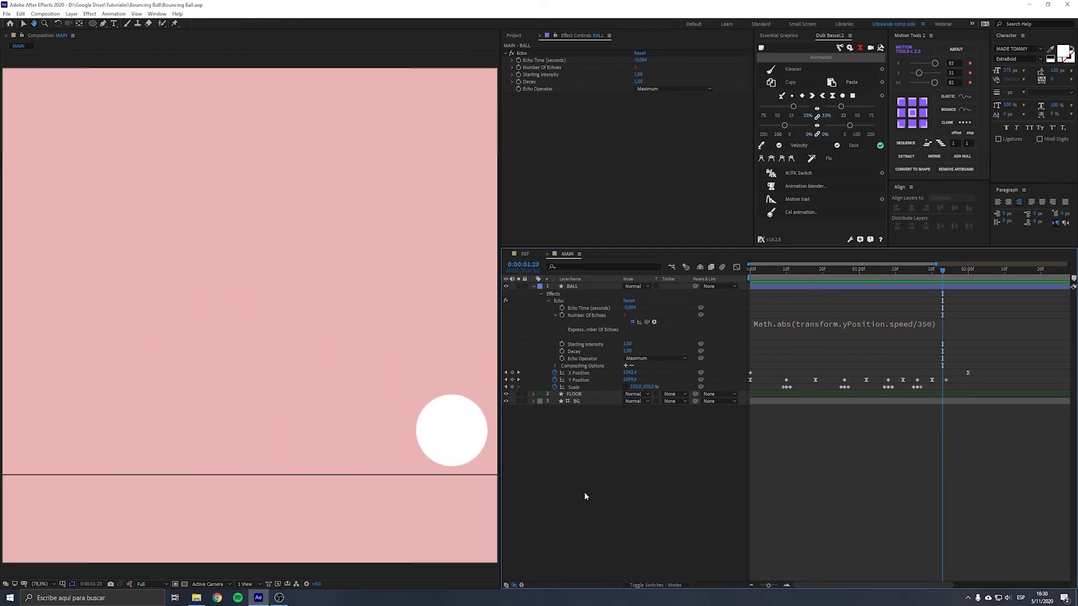
click(771, 272)
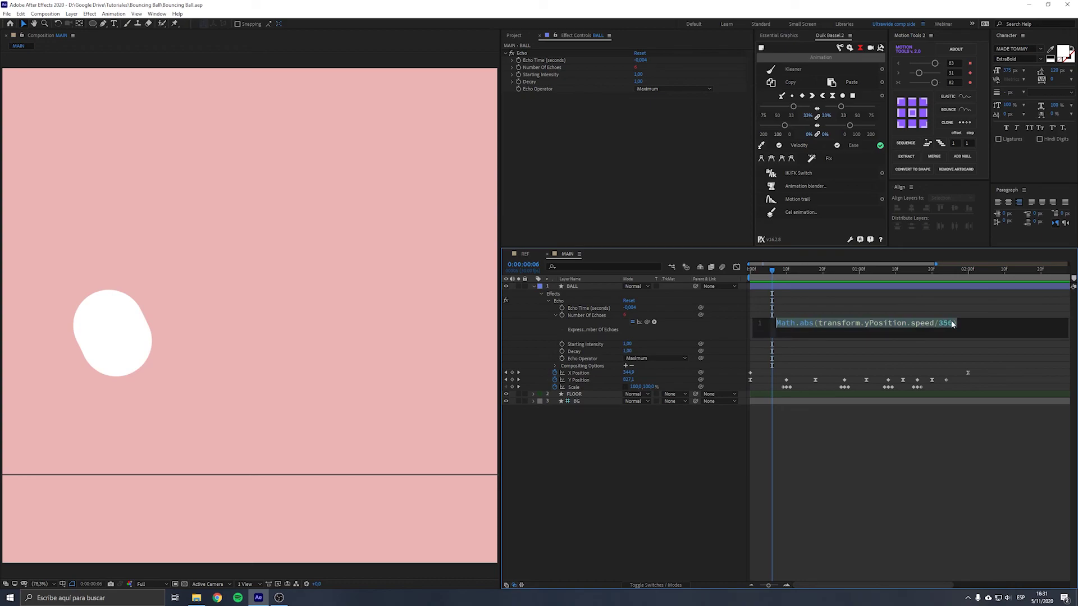
key(BackSpace)
key(BackSpace)
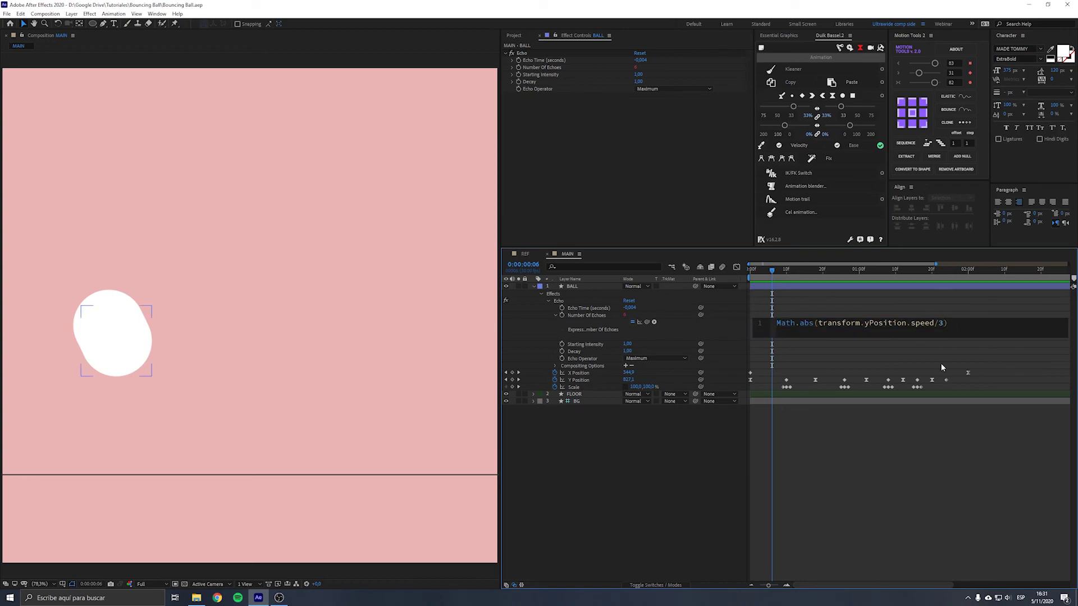
key(BackSpace)
text(220)
click(888, 298)
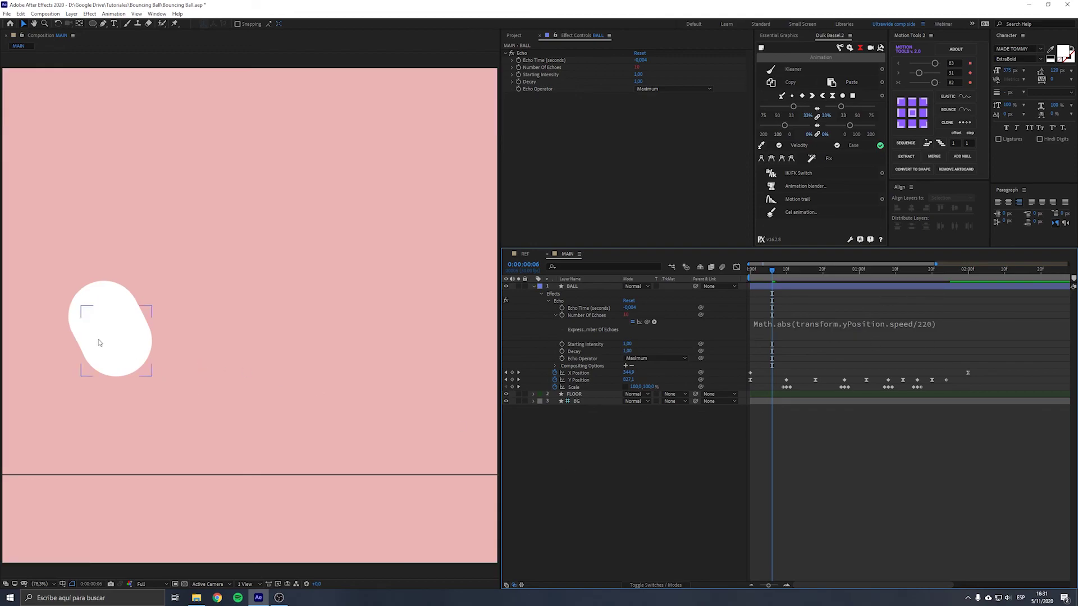
key(space)
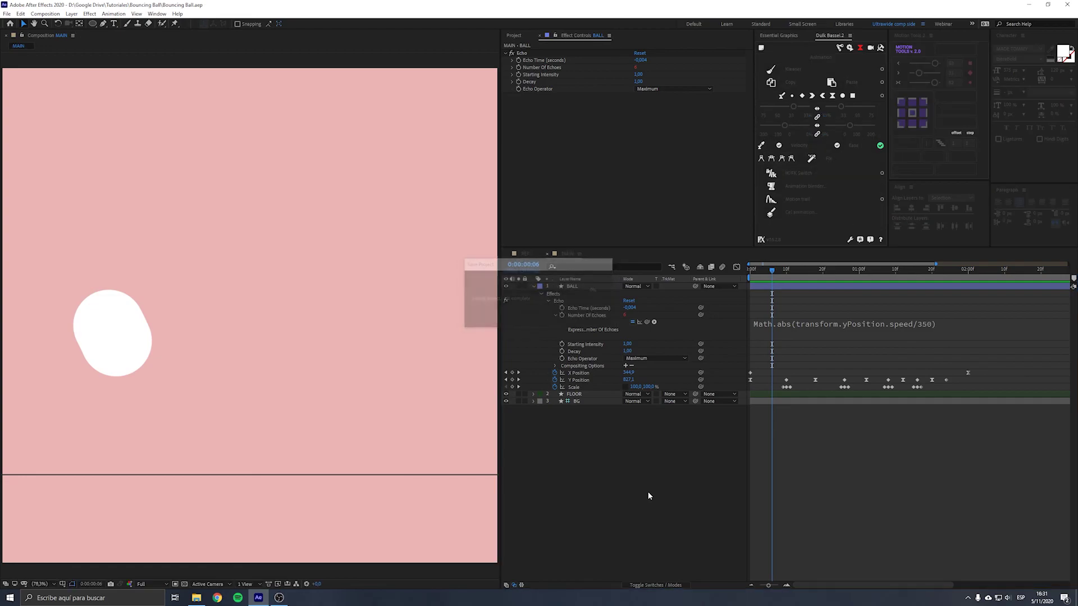